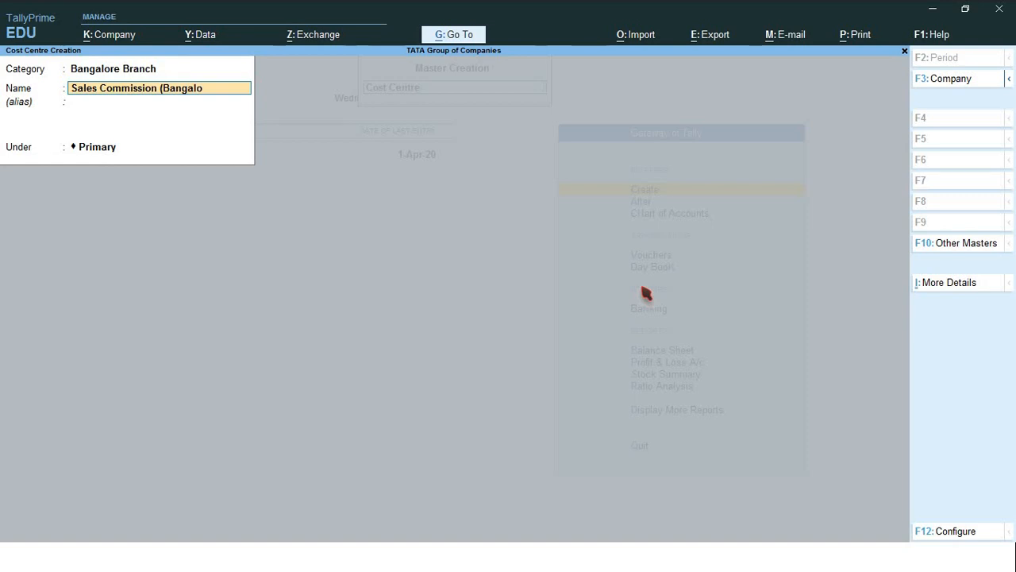
Complete the cost centre name as Sales Commission (Bangalore Branch) and save it under Primary.
{"action": "type", "text": "ranch)"}
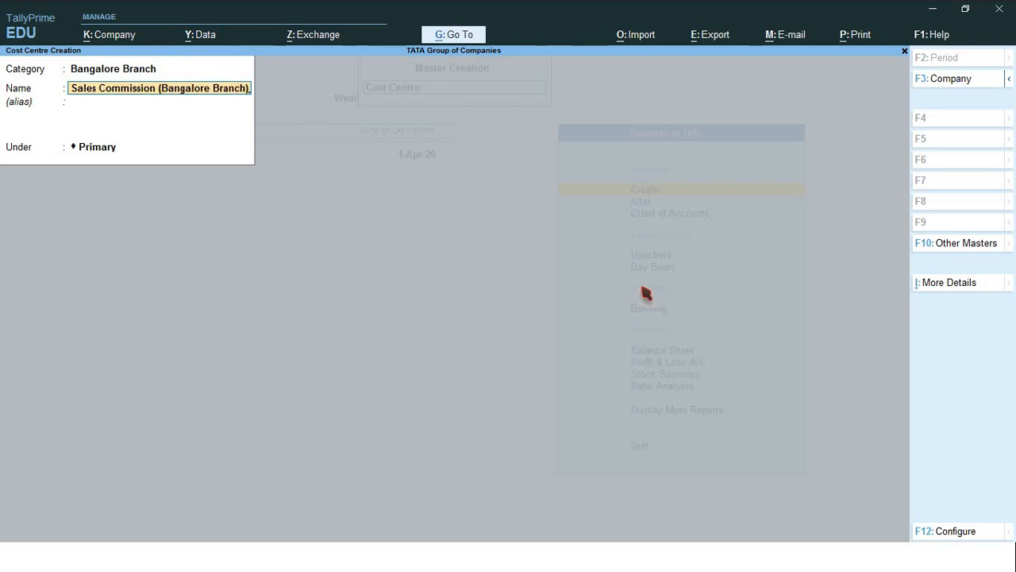
{"action": "key", "text": "Return"}
{"action": "key", "text": "Return"}
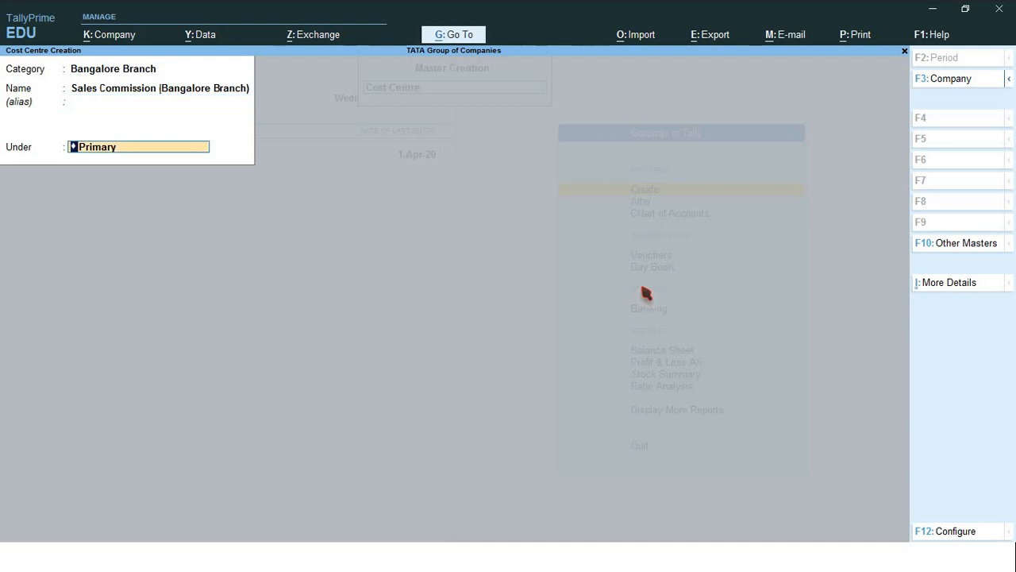
{"action": "key", "text": "Return"}
{"action": "key", "text": "Return"}
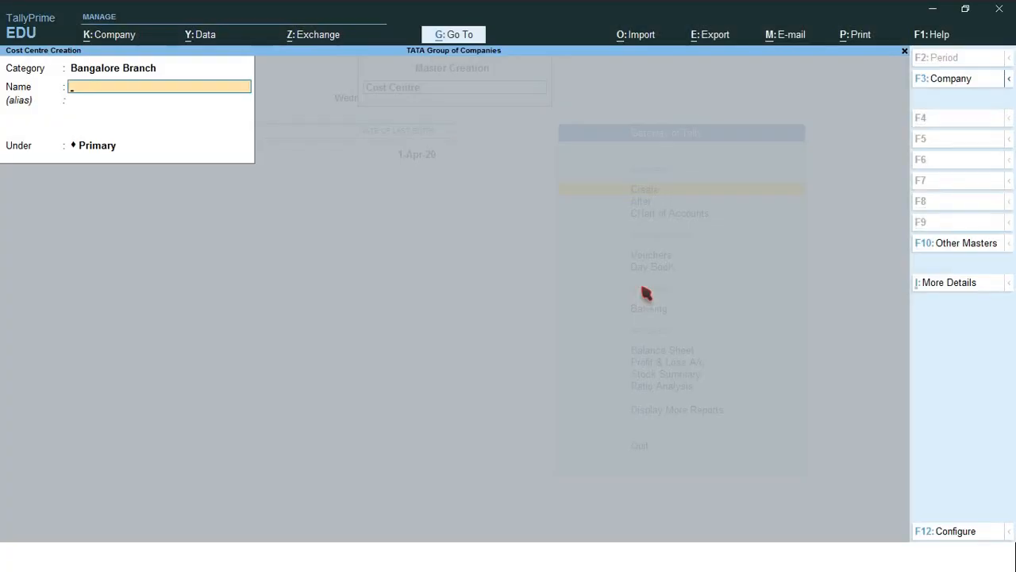
Create a Bangalore Branch cost centre with the first employee's name, placed under Sales Commission (Bangalore Branch).
{"action": "type", "text": "Raju S"}
{"action": "key", "text": "BackSpace"}
{"action": "key", "text": "BackSpace"}
{"action": "key", "text": "BackSpace"}
{"action": "type", "text": "esh S C"}
{"action": "key", "text": "Return"}
{"action": "key", "text": "Return"}
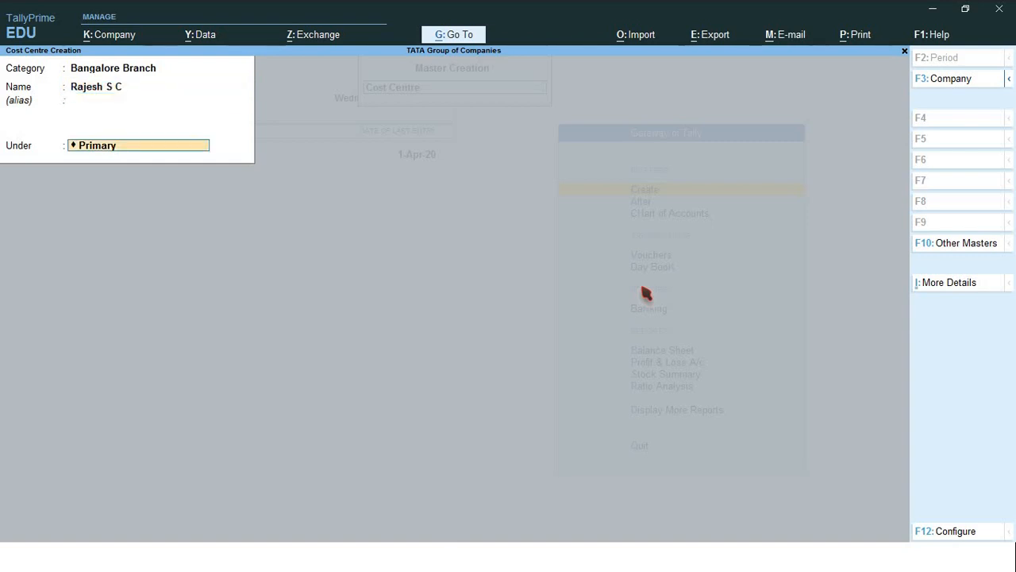
{"action": "type", "text": "Sa"}
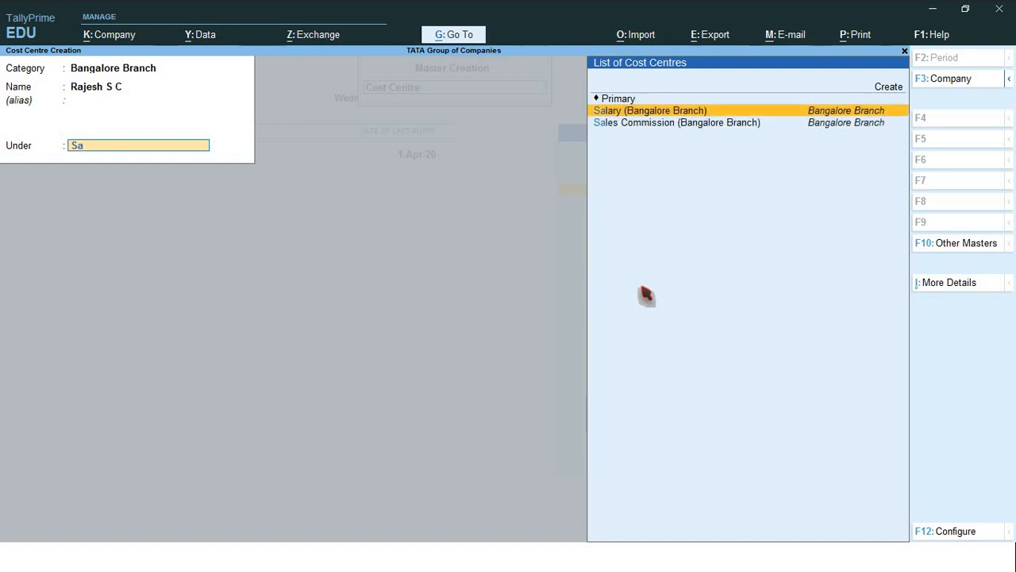
{"action": "key", "text": "Down"}
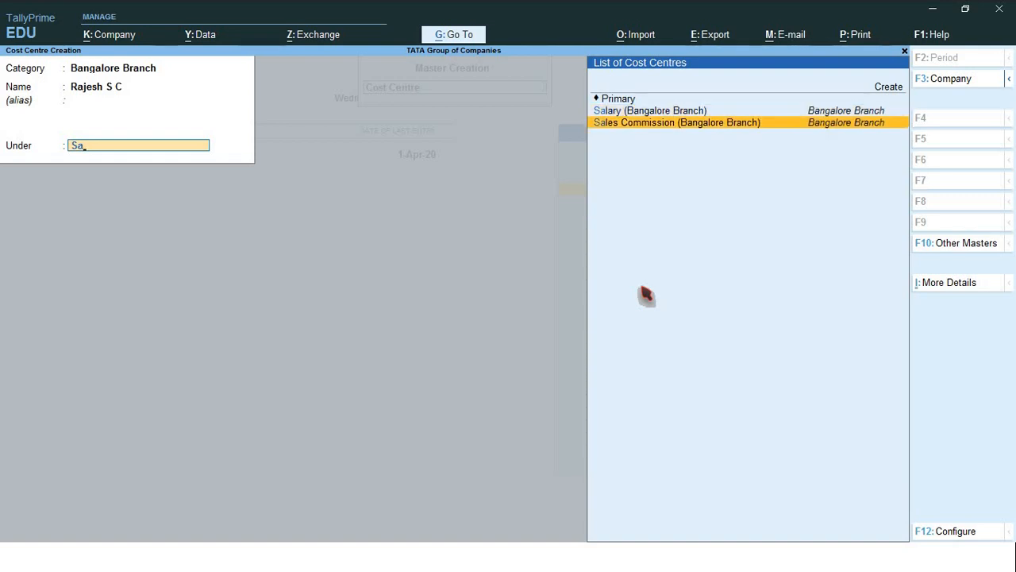
{"action": "key", "text": "Return"}
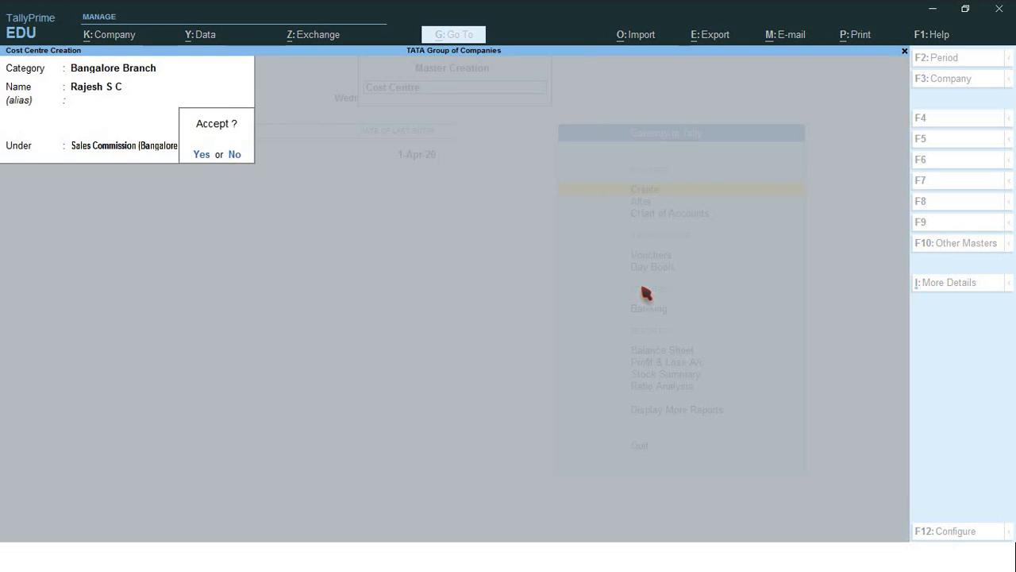
{"action": "key", "text": "Return"}
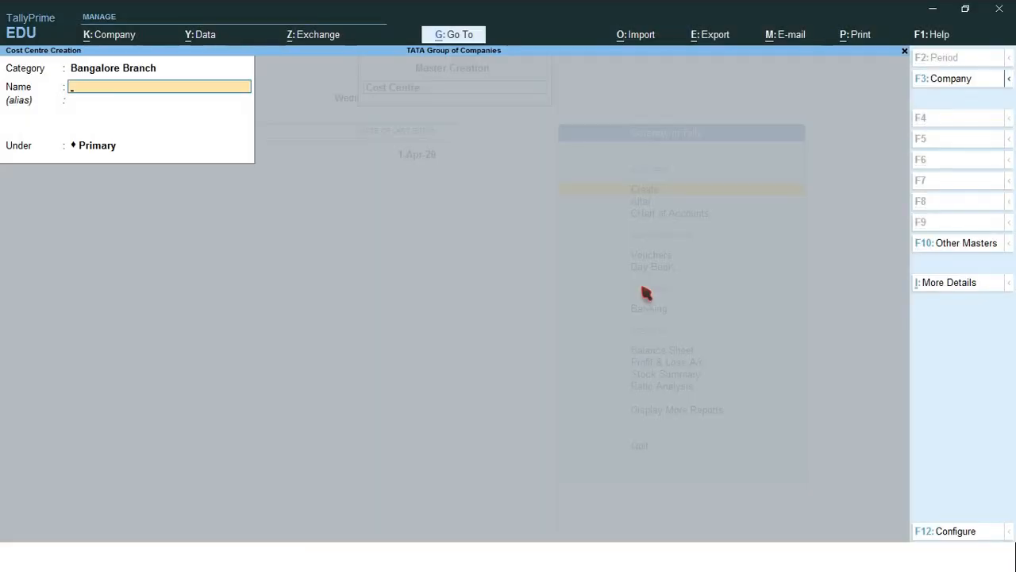
Create a Bangalore Branch cost centre with the second employee's name, placed under Sales Commission (Bangalore Branch).
{"action": "type", "text": "Girish T K"}
{"action": "key", "text": "Return"}
{"action": "key", "text": "Return"}
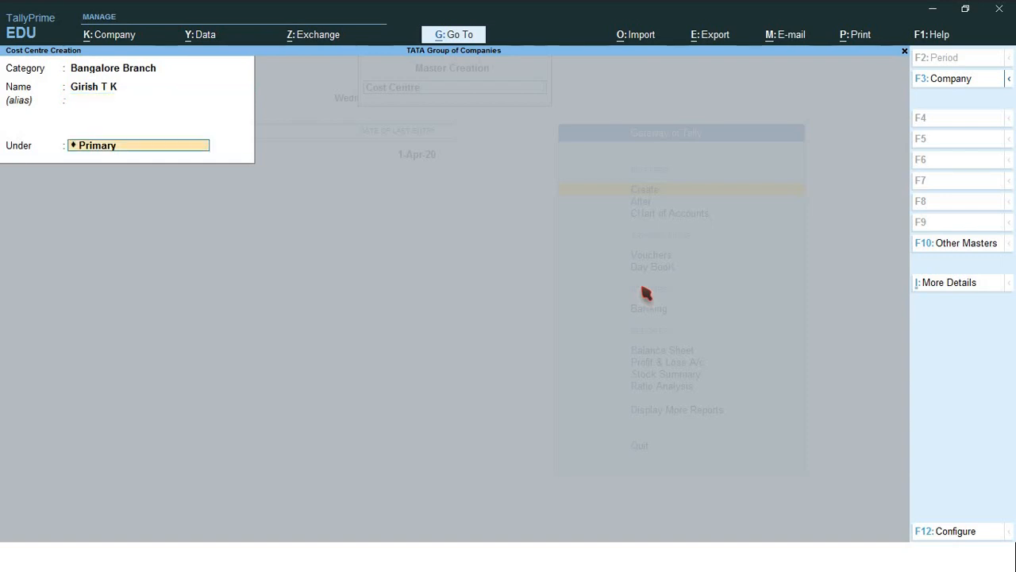
{"action": "type", "text": "Sales"}
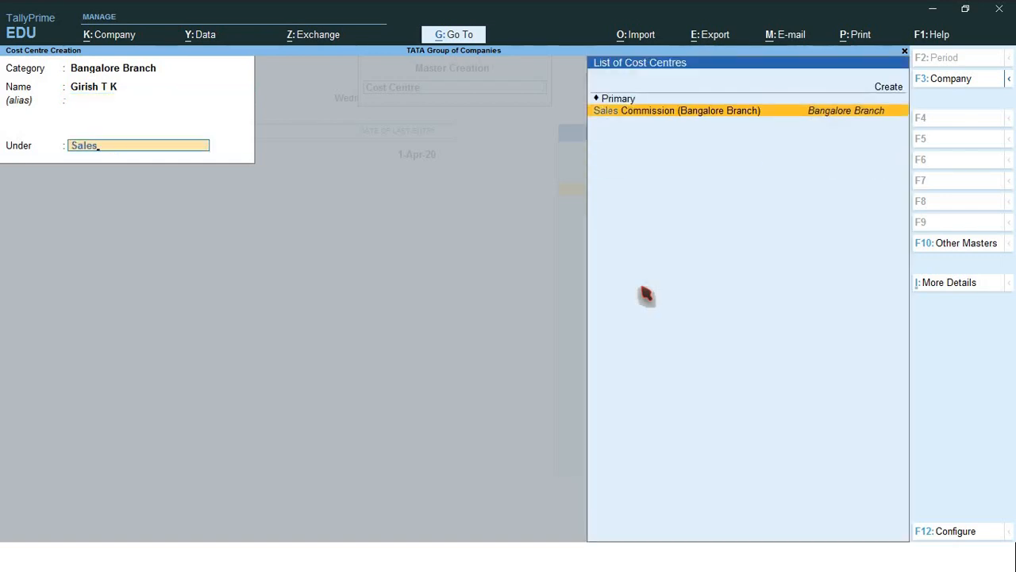
{"action": "key", "text": "Return"}
{"action": "key", "text": "Return"}
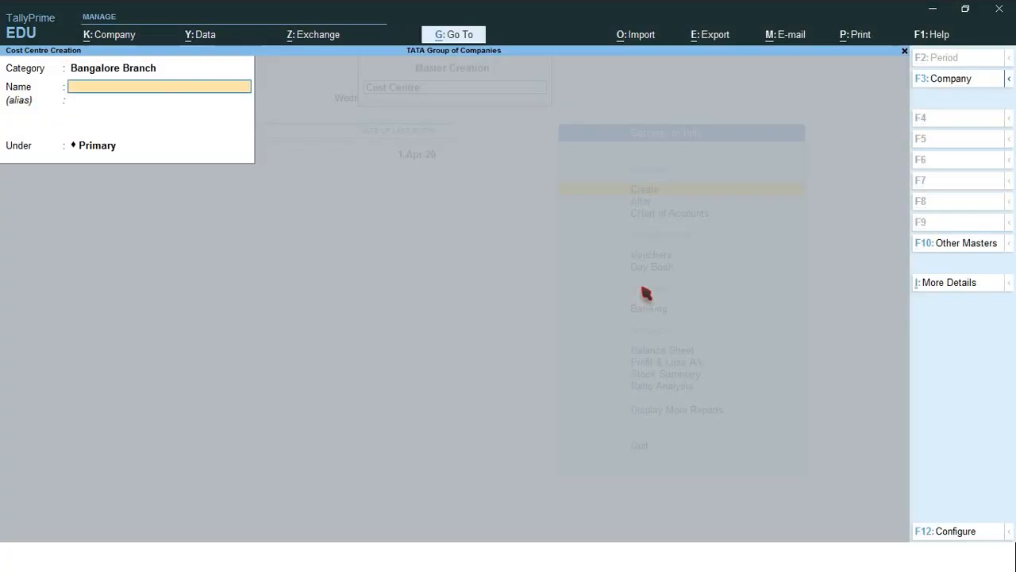
Create a Bangalore Branch cost centre with the third employee's name, placed under Sales Commission (Bangalore Branch).
{"action": "type", "text": "Raju C B"}
{"action": "key", "text": "Return"}
{"action": "key", "text": "Return"}
{"action": "type", "text": "Sales"}
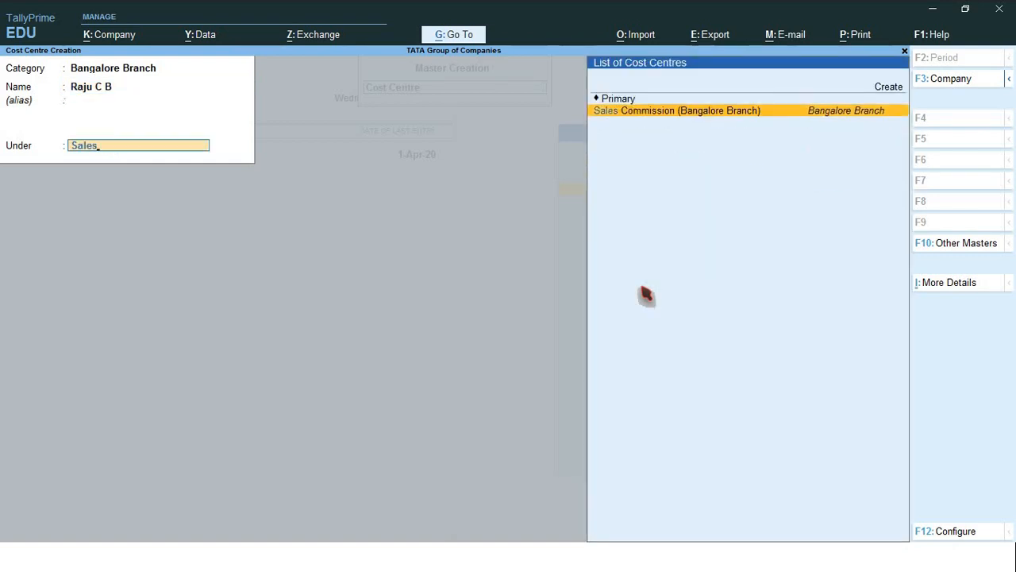
{"action": "key", "text": "Return"}
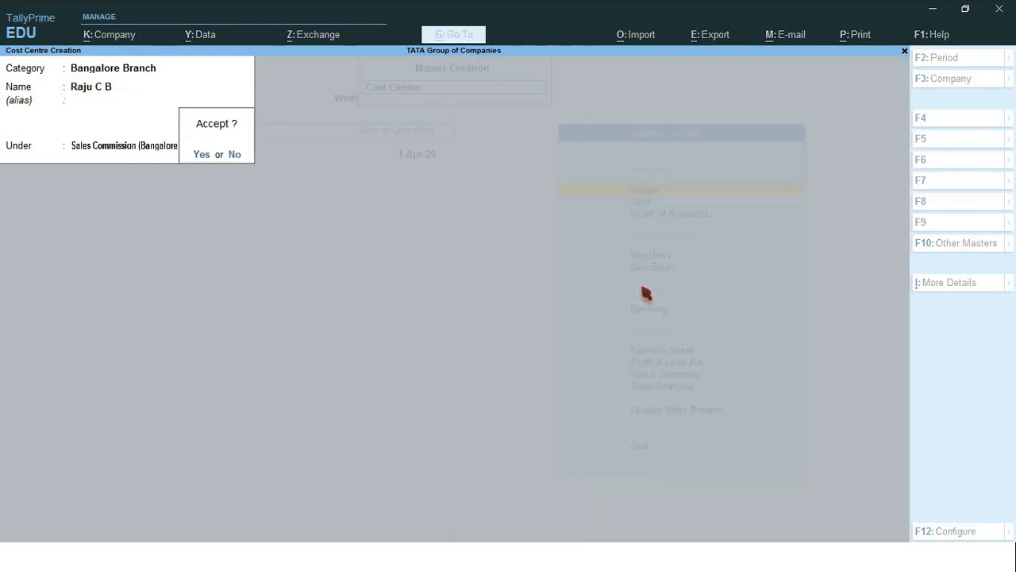
{"action": "key", "text": "Return"}
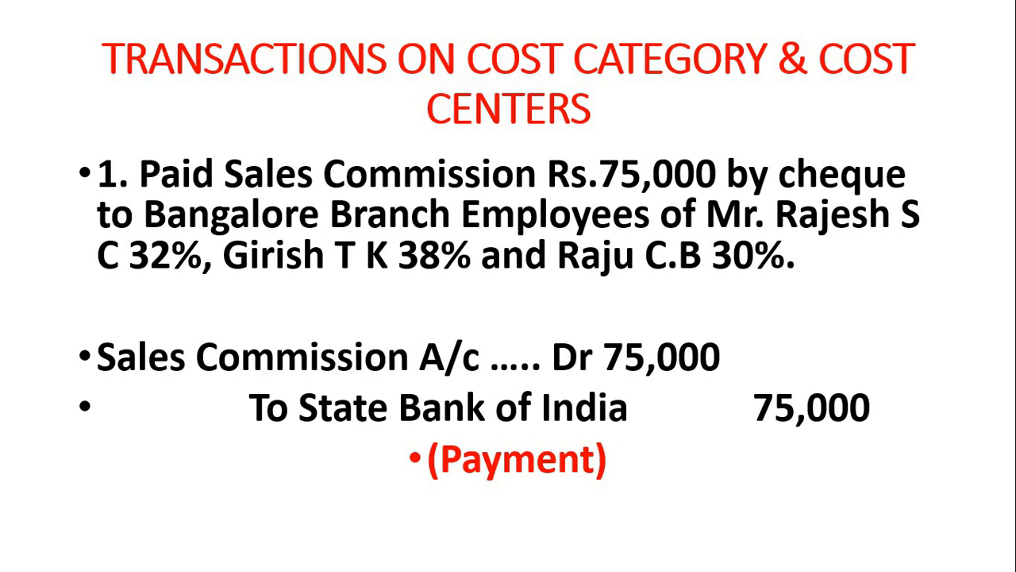
{"action": "key", "text": "Right"}
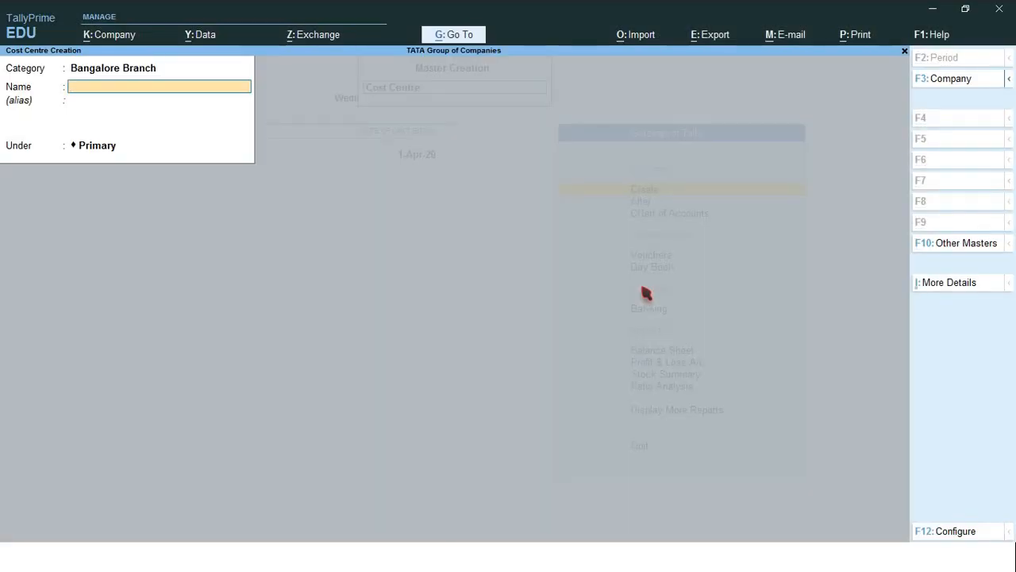
Create the cost centre Sales Commission (New Delhi Branch) under Primary in the New Delhi Branch category.
{"action": "key", "text": "BackSpace"}
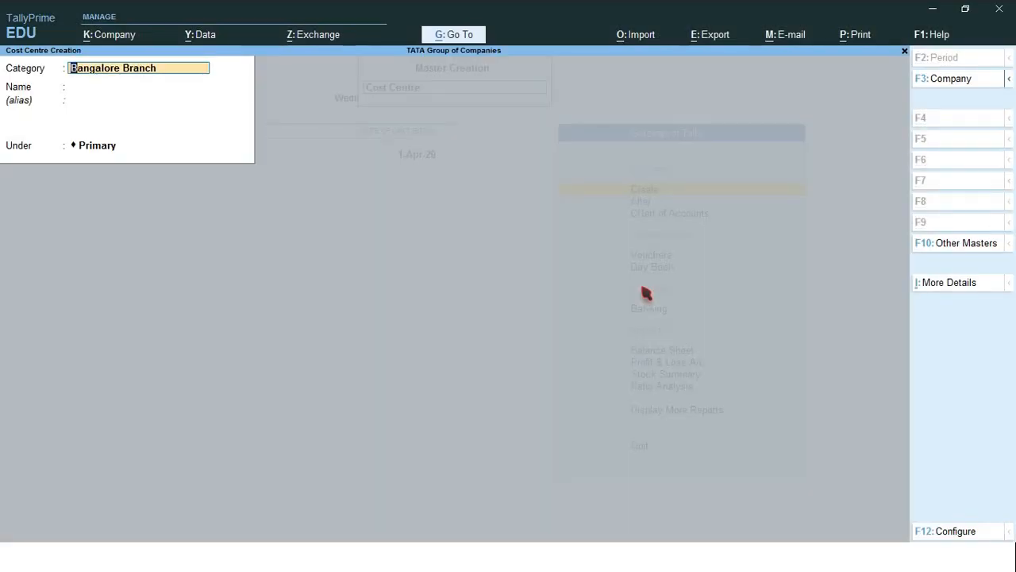
{"action": "key", "text": "BackSpace"}
{"action": "key", "text": "Down"}
{"action": "key", "text": "Down"}
{"action": "key", "text": "Down"}
{"action": "key", "text": "Down"}
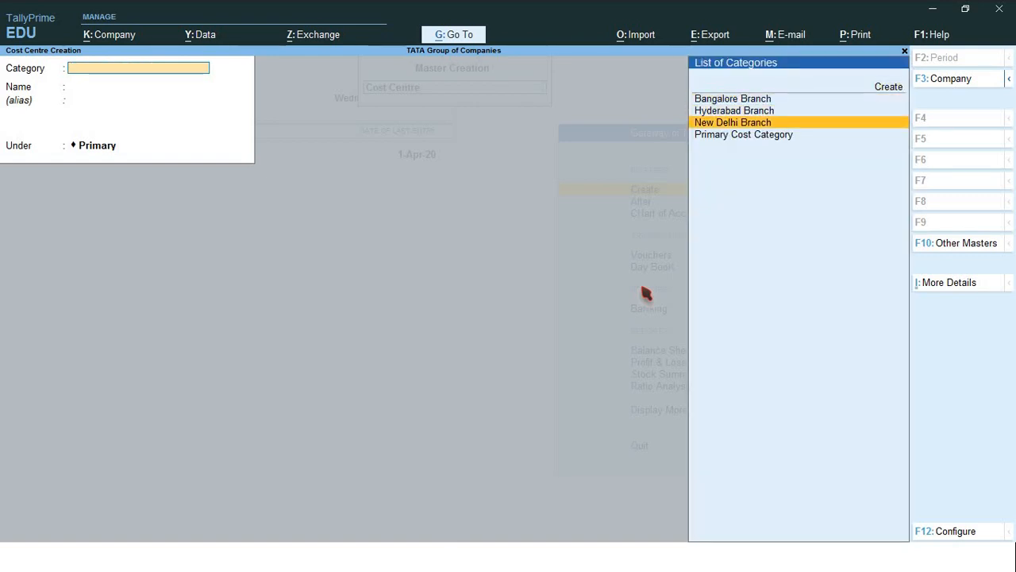
{"action": "key", "text": "Return"}
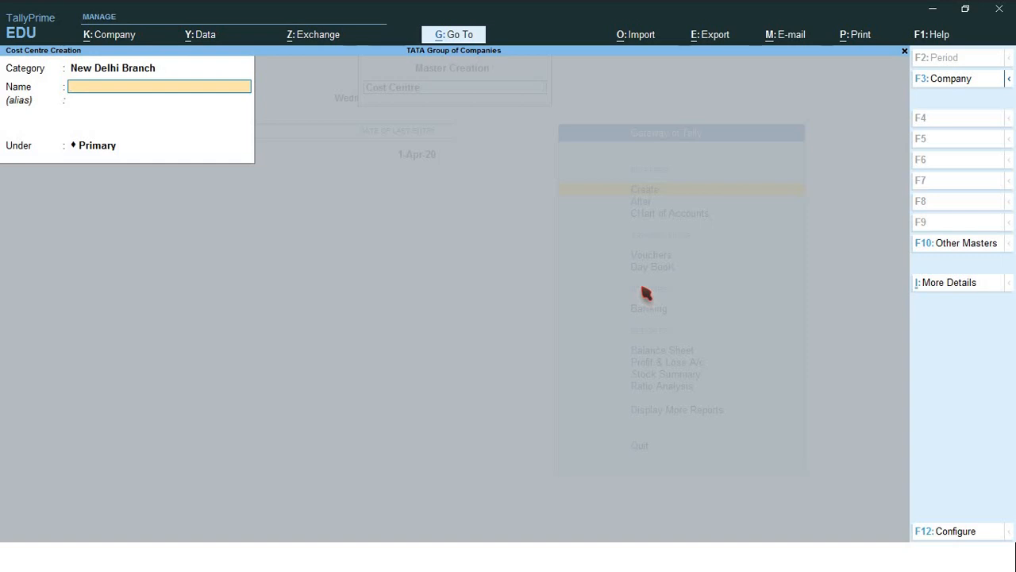
{"action": "type", "text": "Sales Commission (New Delhi Branch)"}
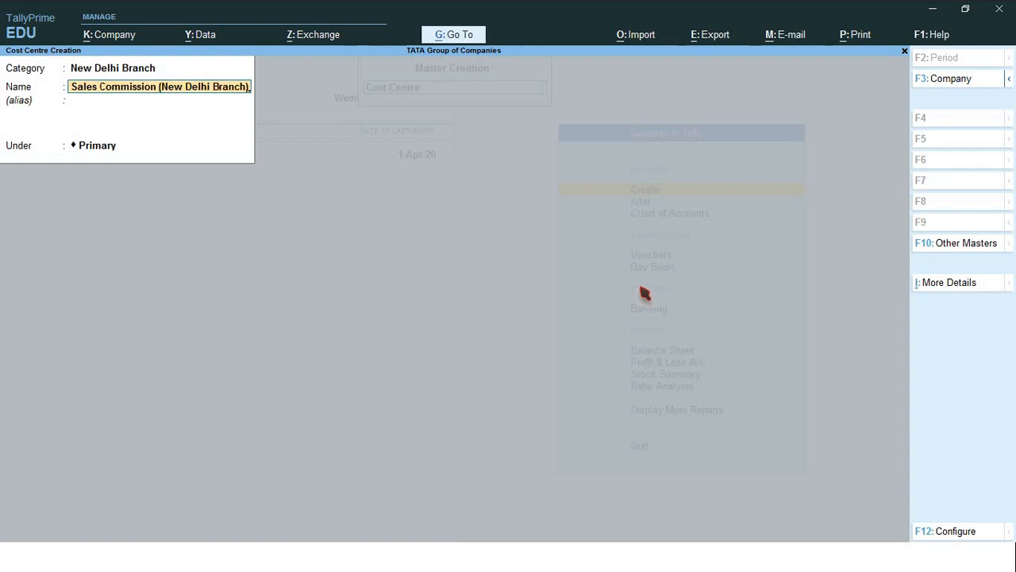
{"action": "key", "text": "Return"}
{"action": "key", "text": "Return"}
{"action": "key", "text": "Return"}
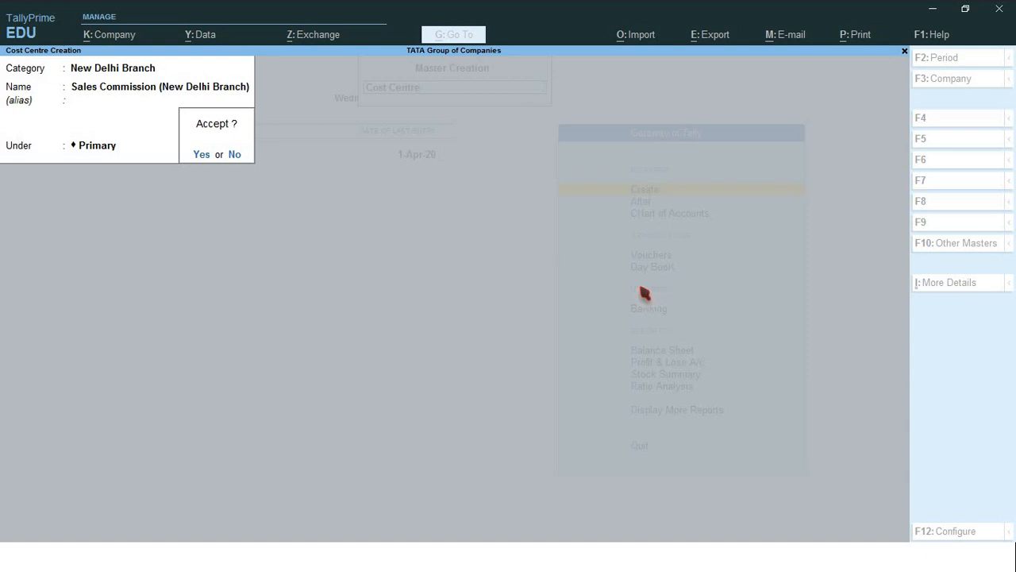
{"action": "key", "text": "Return"}
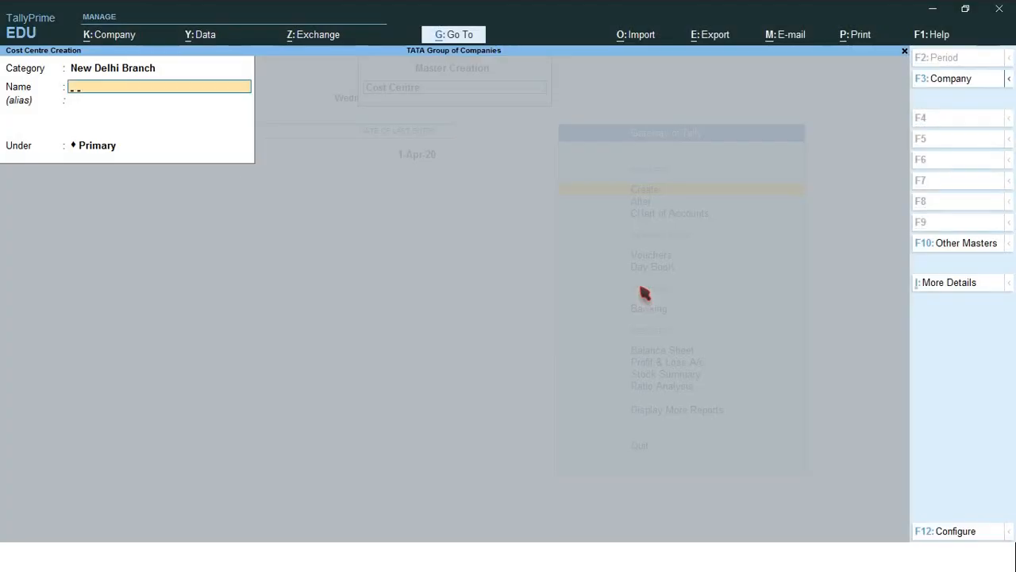
Create a New Delhi Branch cost centre with the first employee's full name, placed under Sales Commission (New Delhi Branch).
{"action": "type", "text": "Shivalinge Gowda"}
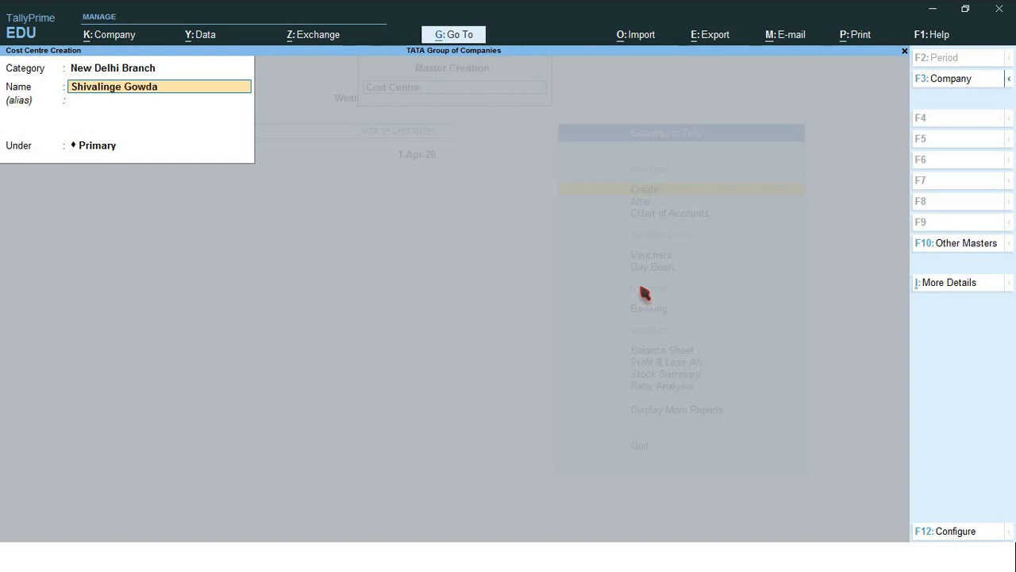
{"action": "type", "text": " N"}
{"action": "key", "text": "Return"}
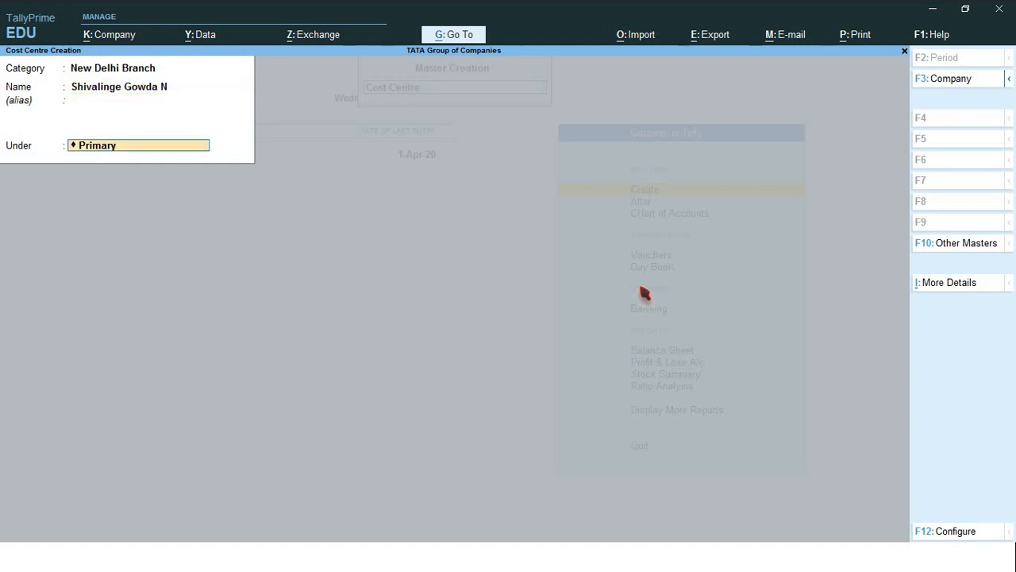
{"action": "type", "text": "Sales"}
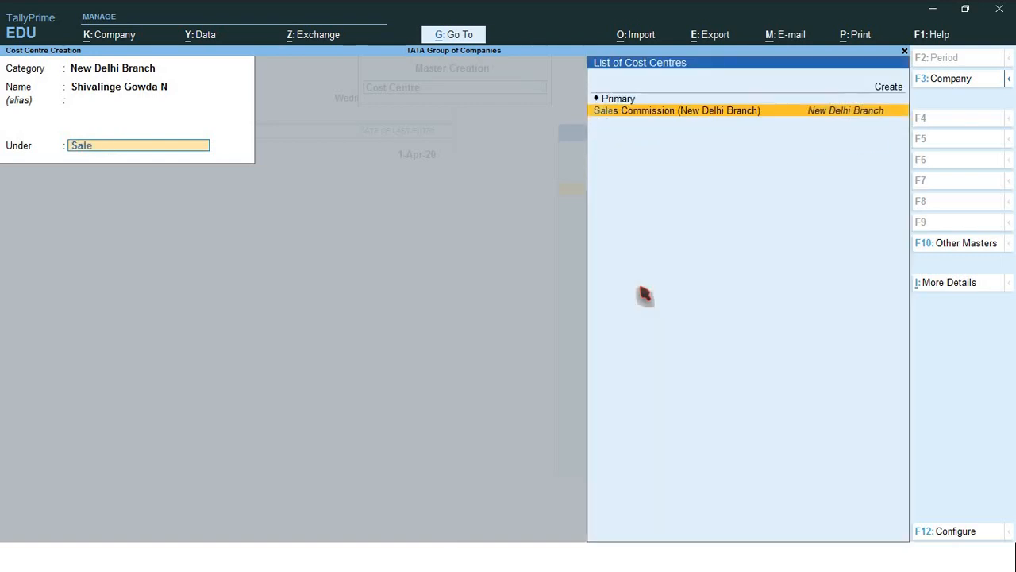
{"action": "key", "text": "Return"}
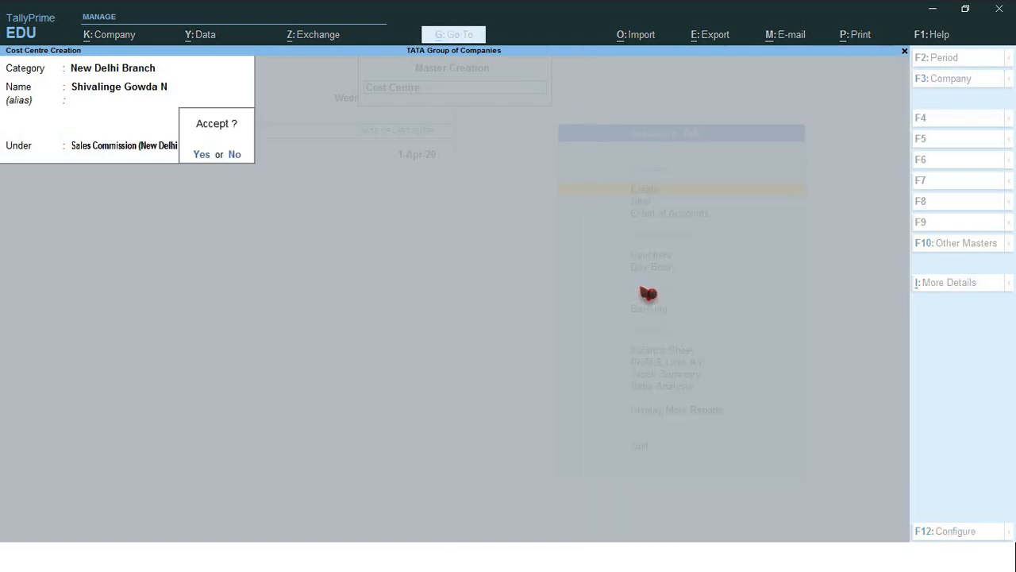
{"action": "key", "text": "Return"}
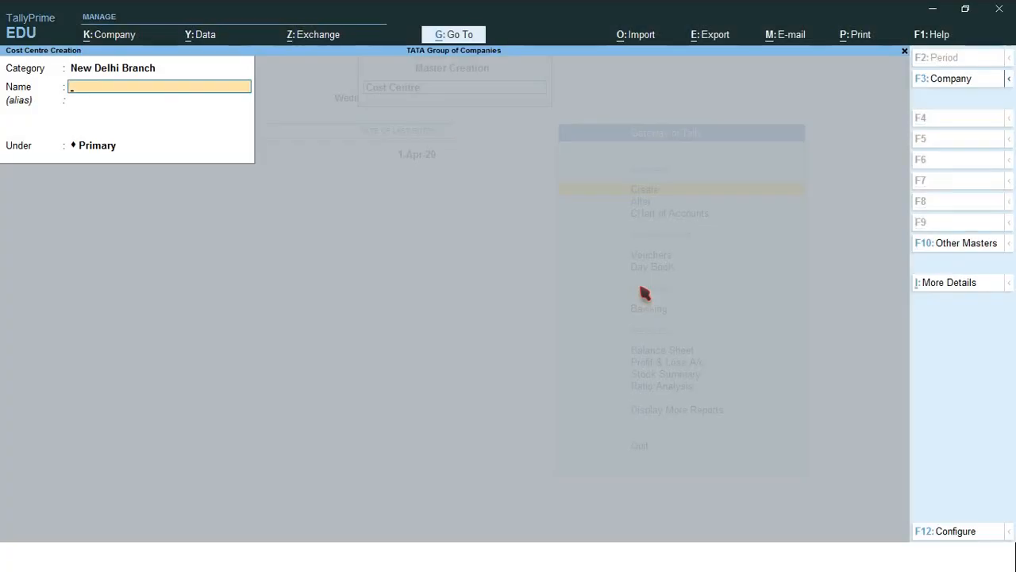
Create a New Delhi Branch cost centre with the second employee's name, placed under Sales Commission (New Delhi Branch).
{"action": "type", "text": "Uma"}
{"action": "key", "text": "Return"}
{"action": "key", "text": "Return"}
{"action": "type", "text": "Sales"}
{"action": "key", "text": "Return"}
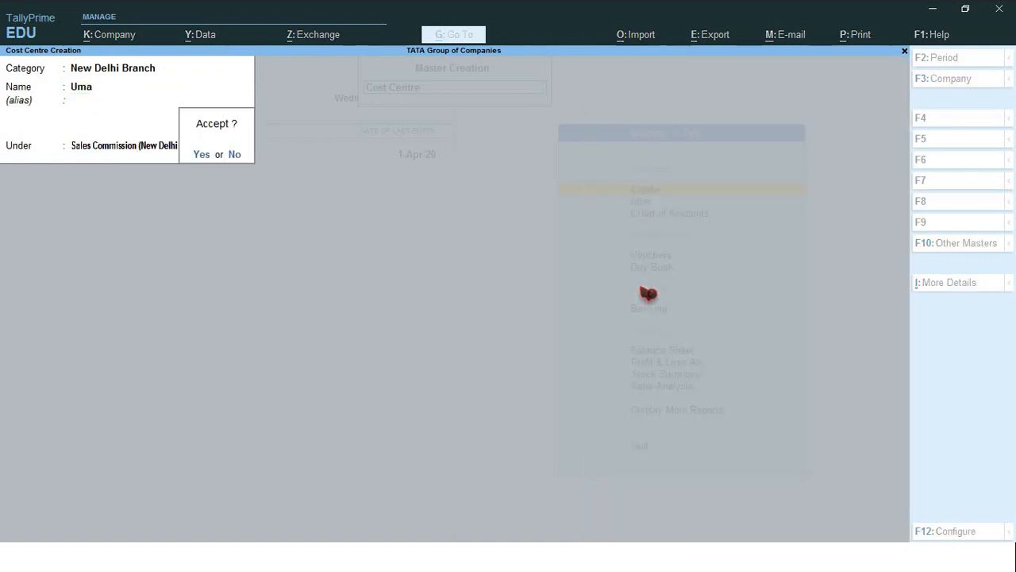
{"action": "key", "text": "Return"}
Create a New Delhi Branch cost centre with the third employee's name, placed under Sales Commission (New Delhi Branch).
{"action": "type", "text": "Lalitha"}
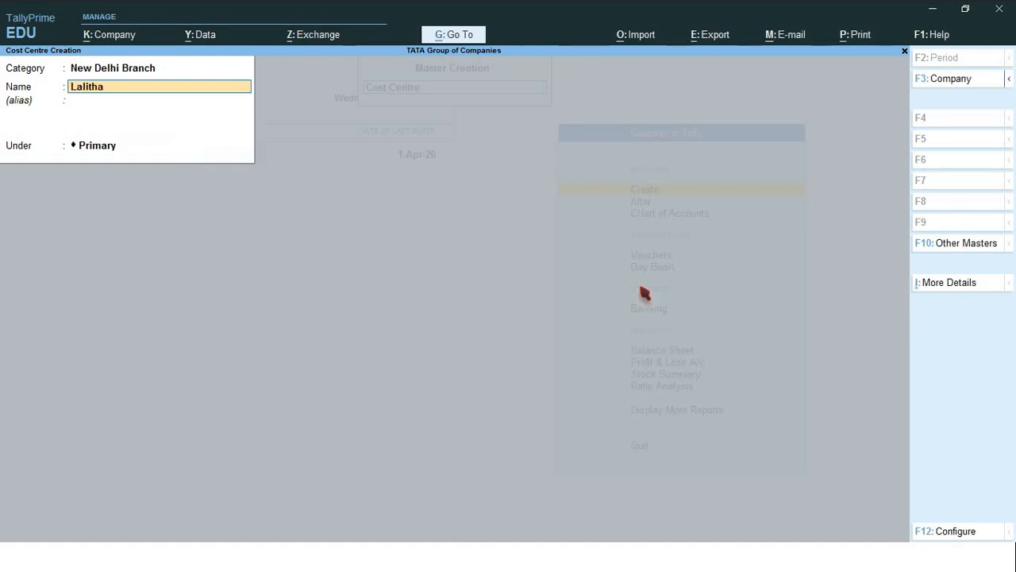
{"action": "key", "text": "Return"}
{"action": "type", "text": "Sales"}
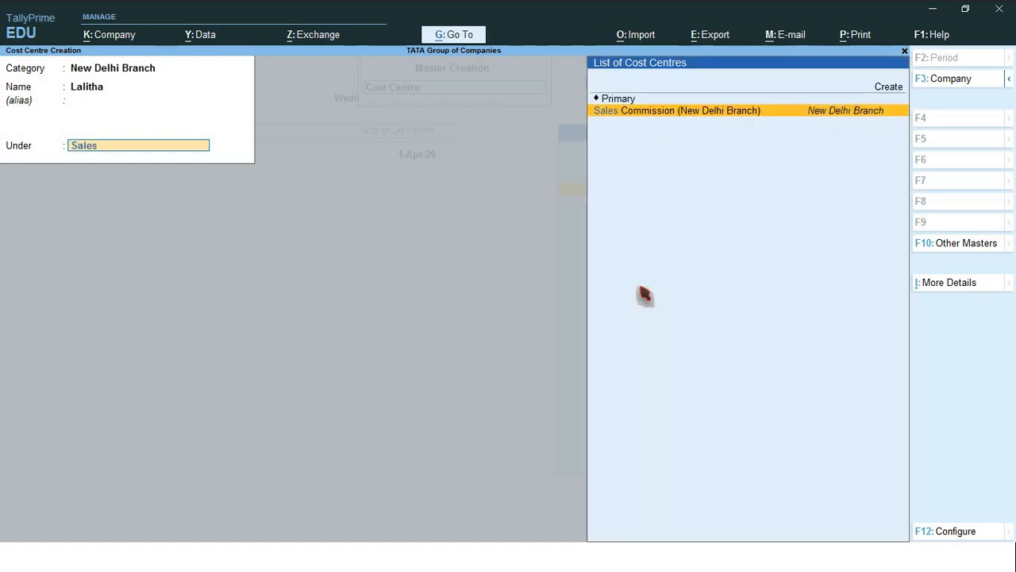
{"action": "key", "text": "Return"}
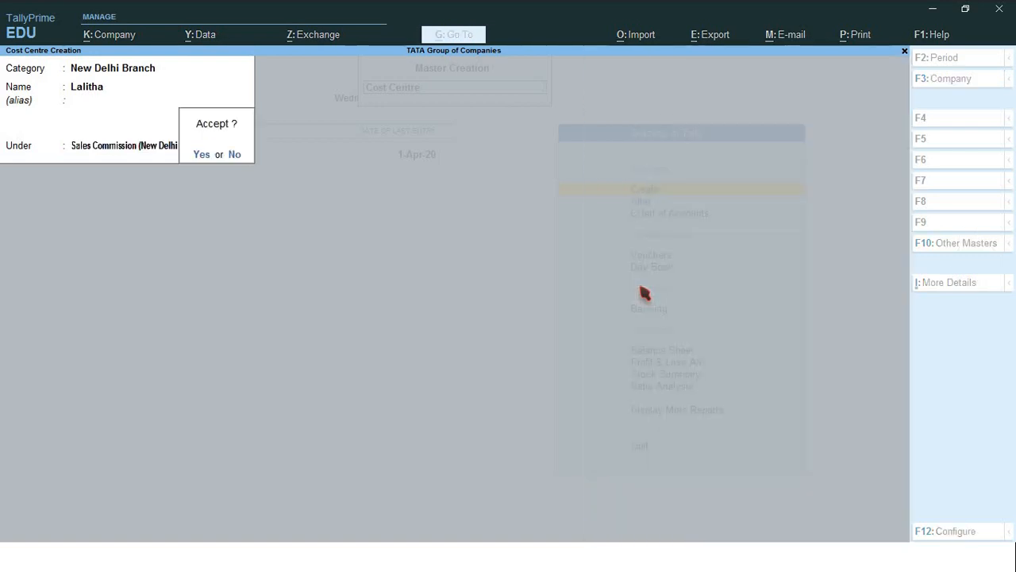
{"action": "key", "text": "Return"}
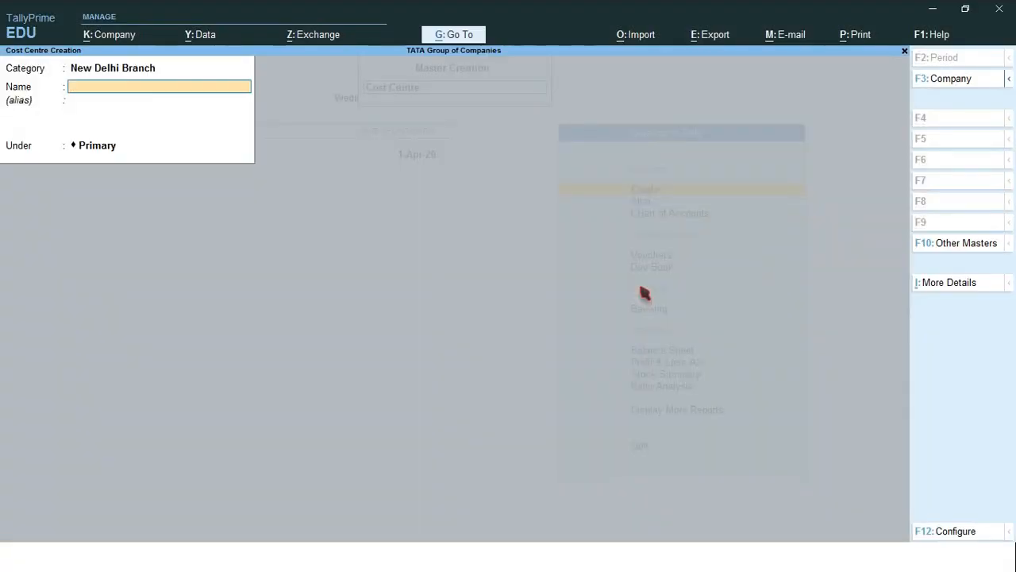
Create the cost centre Sales Commission (Herabad Branch) under Primary in the Hyderabad Branch category.
{"action": "key", "text": "BackSpace"}
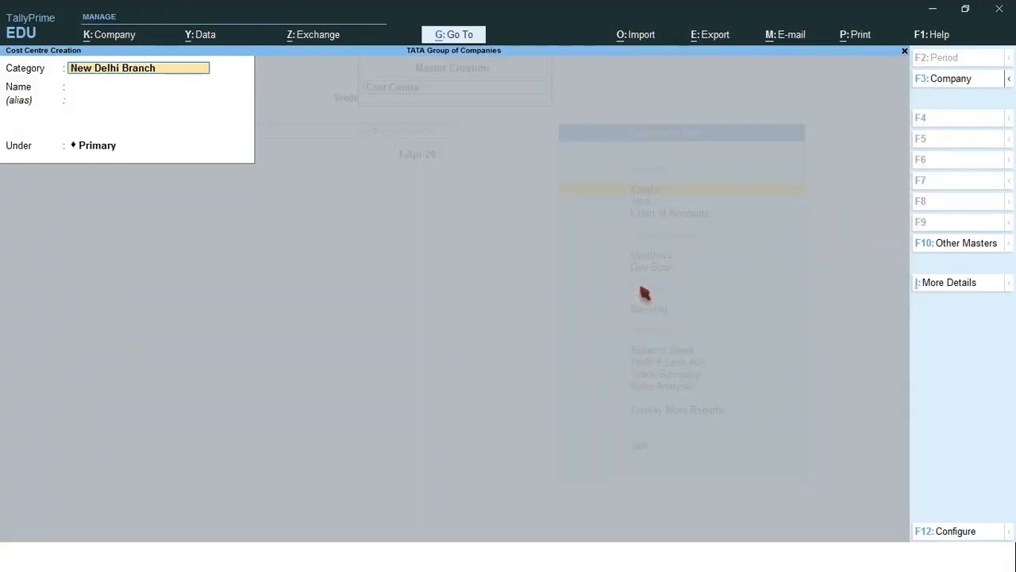
{"action": "key", "text": "BackSpace"}
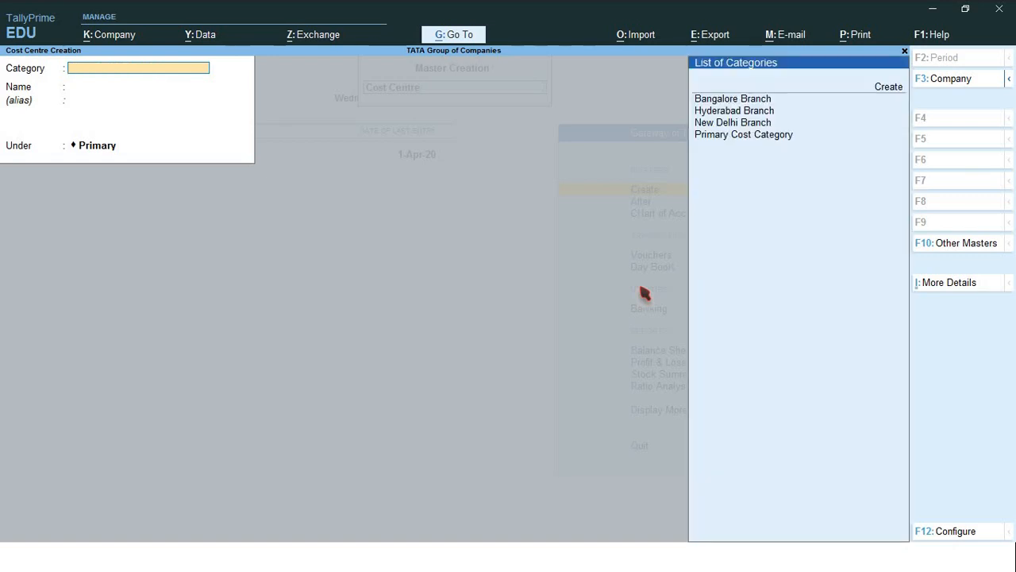
{"action": "key", "text": "Down"}
{"action": "key", "text": "Return"}
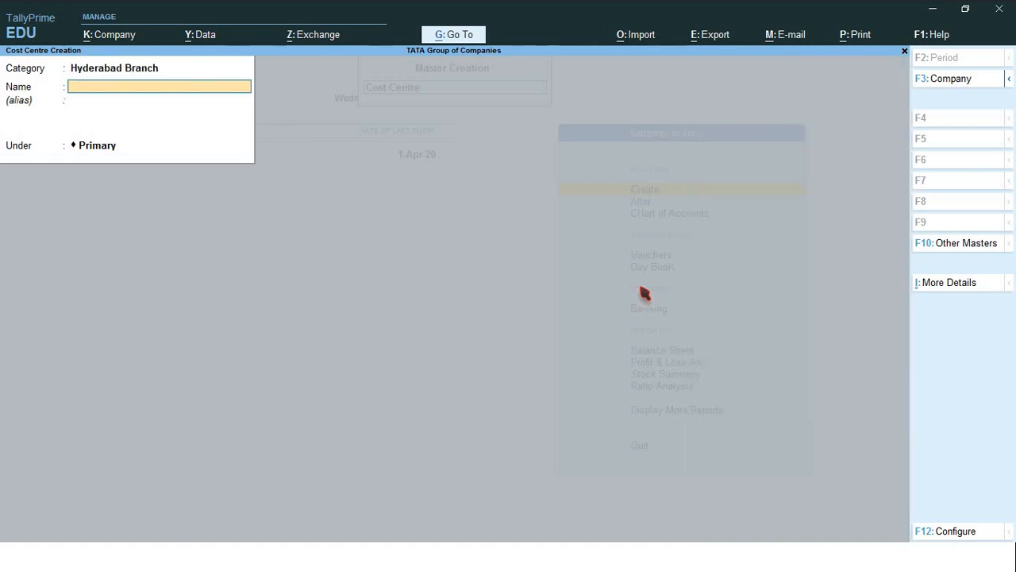
{"action": "type", "text": "Sales Commissio"}
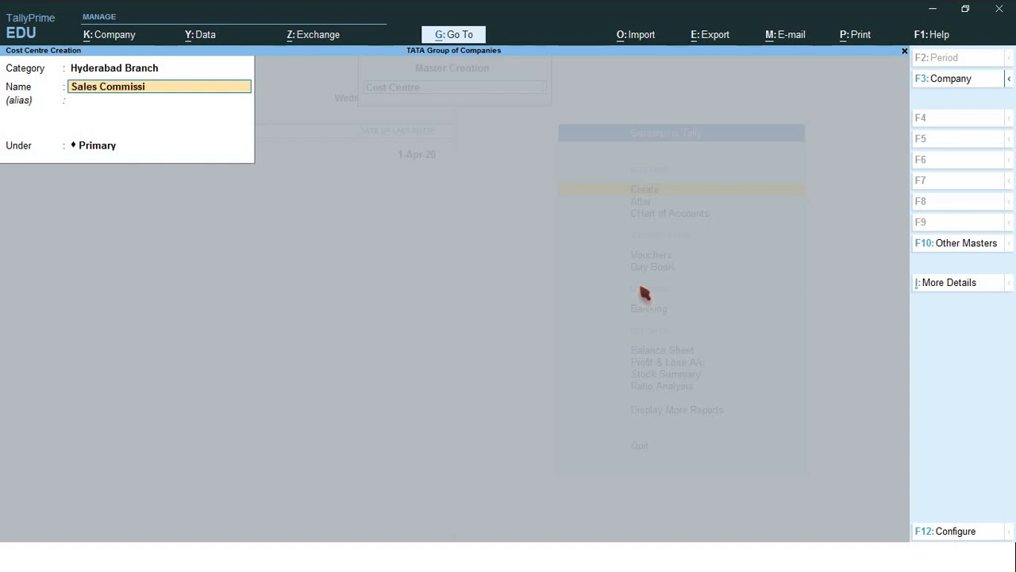
{"action": "type", "text": "n (Herabad Branch)"}
{"action": "key", "text": "Return"}
{"action": "key", "text": "Return"}
{"action": "key", "text": "Return"}
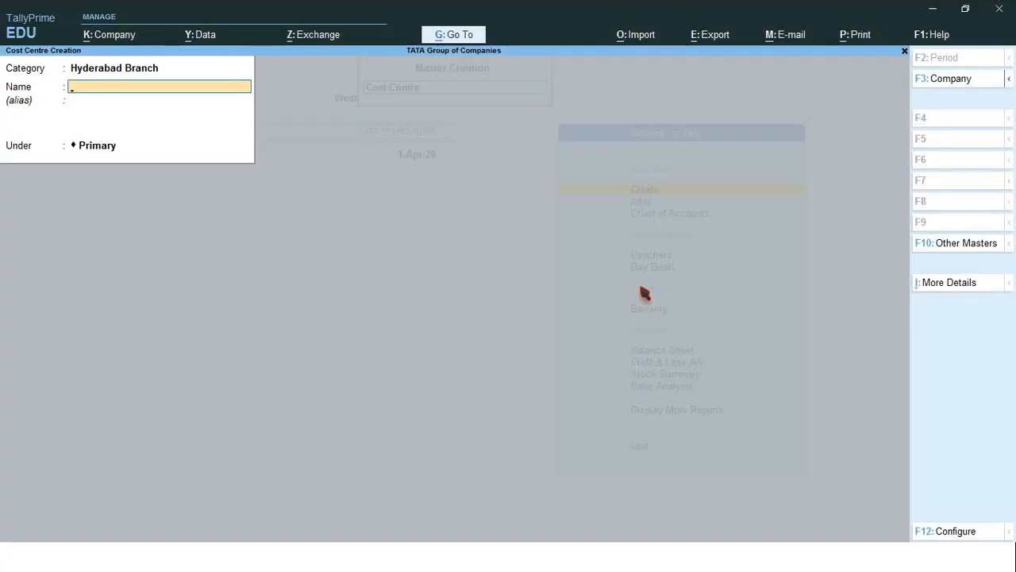
Create a Hyderabad Branch cost centre with the first employee's name, placed under Sales Commission (Herabad Branch).
{"action": "type", "text": "Raghavendra"}
{"action": "key", "text": "Return"}
{"action": "key", "text": "Return"}
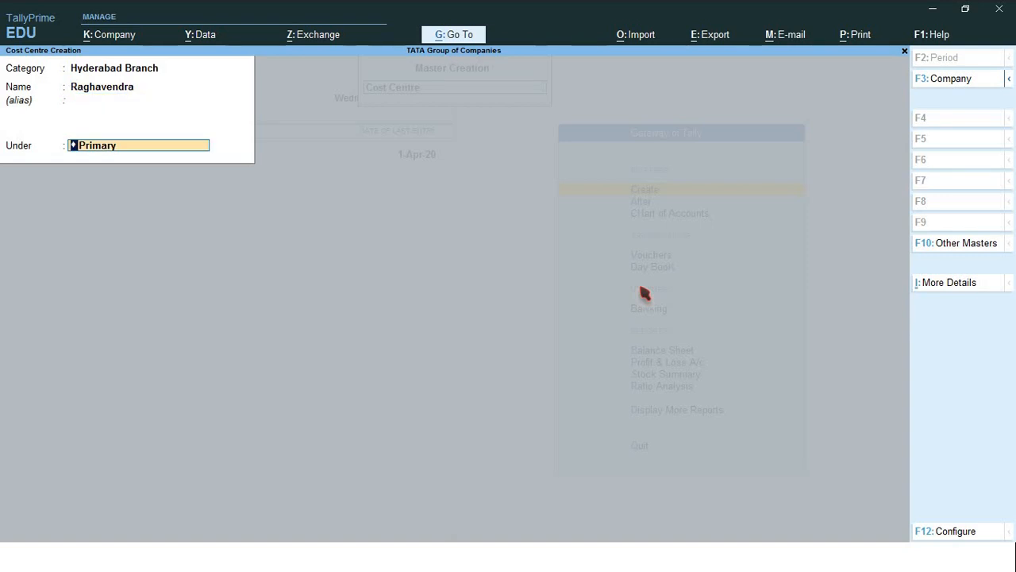
{"action": "type", "text": "Sales"}
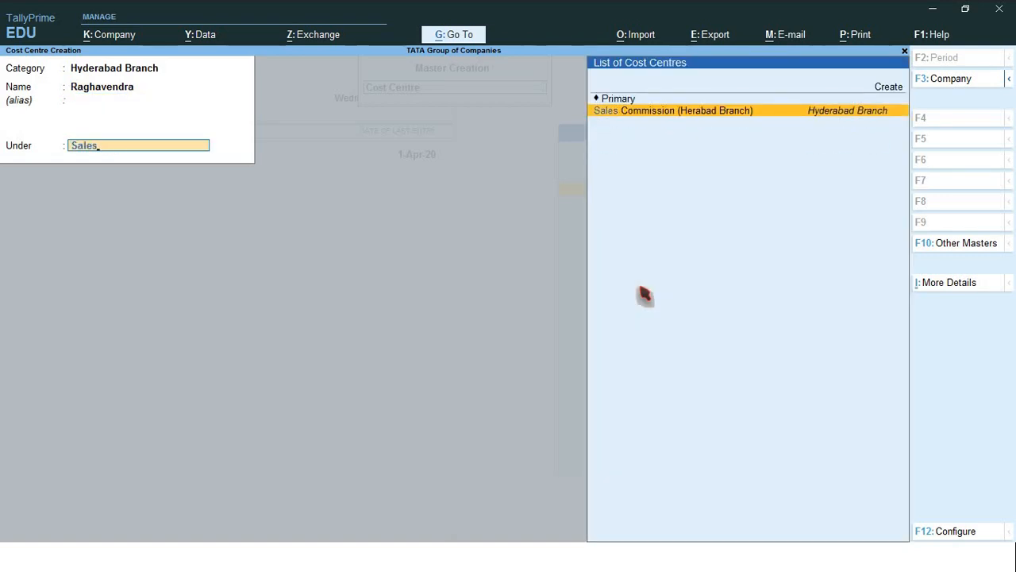
{"action": "key", "text": "Return"}
{"action": "key", "text": "Return"}
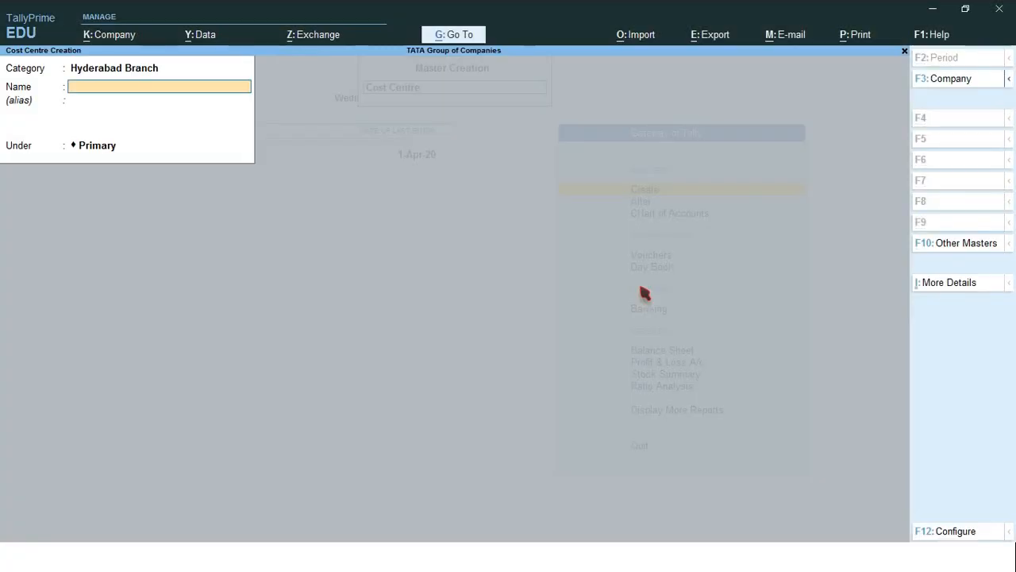
Create a Hyderabad Branch cost centre with the second employee's name, placed under Sales Commission (Herabad Branch).
{"action": "type", "text": "Chama Raju"}
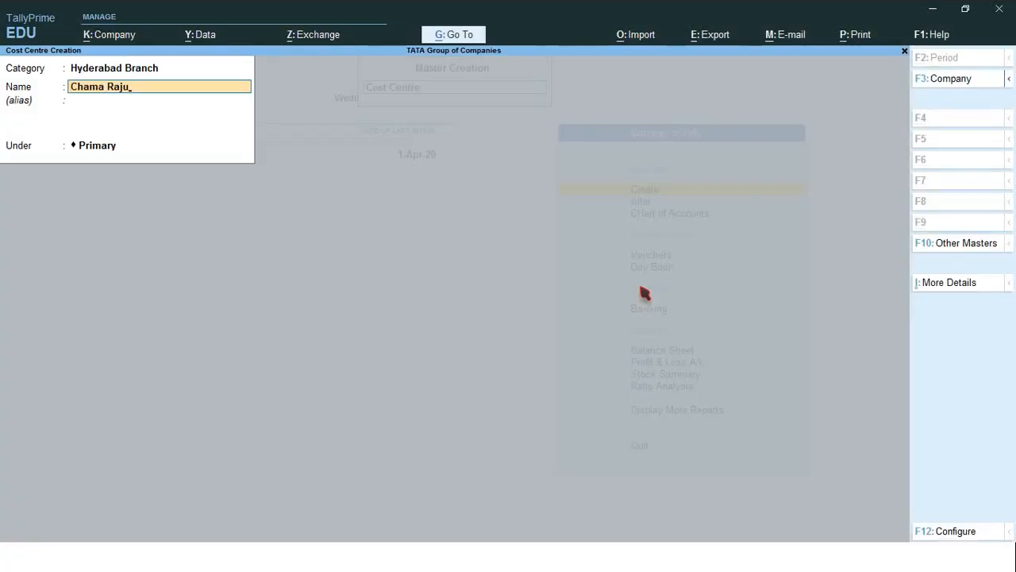
{"action": "key", "text": "Return"}
{"action": "key", "text": "Return"}
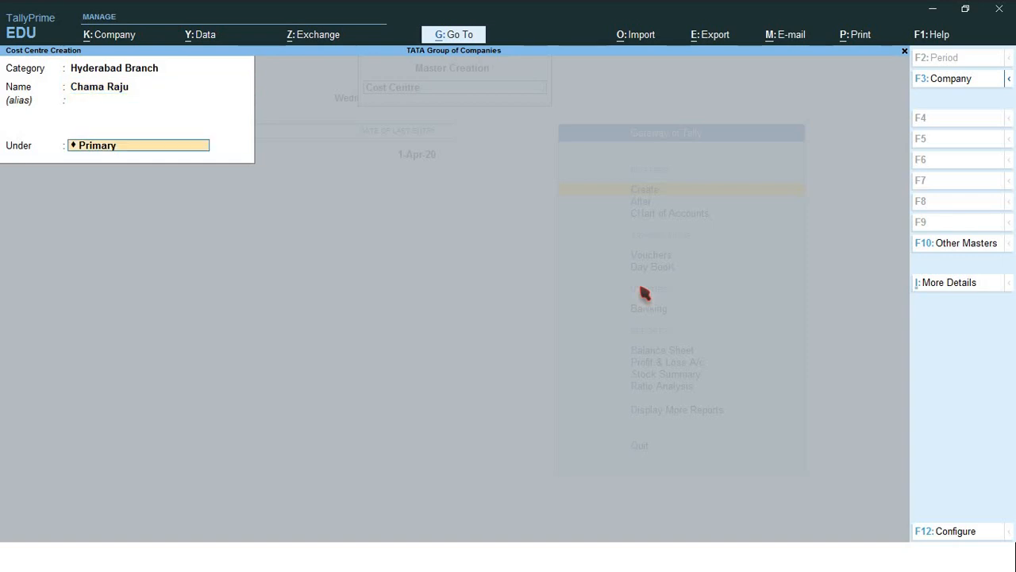
{"action": "type", "text": "Sale"}
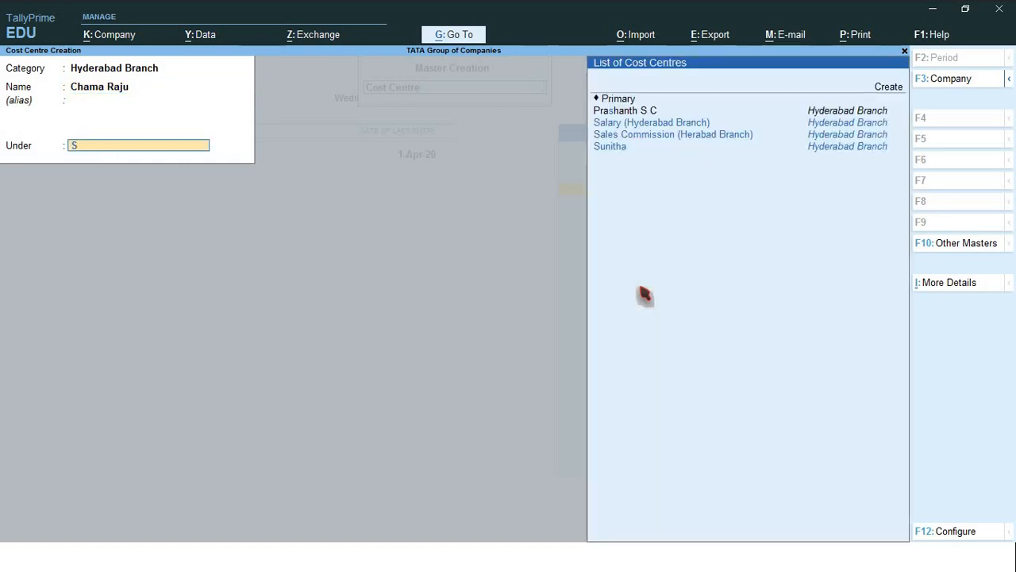
{"action": "key", "text": "Return"}
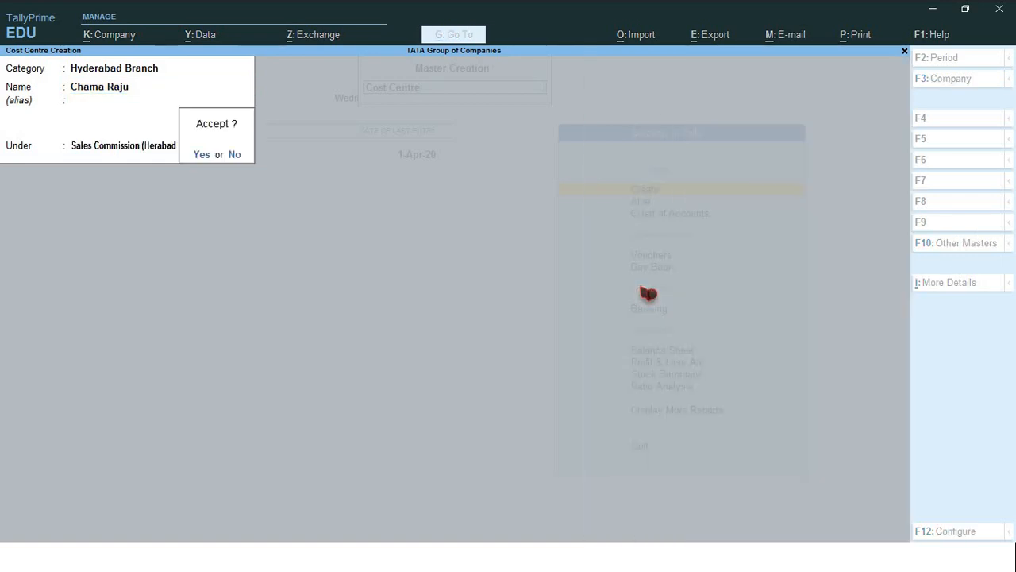
{"action": "key", "text": "Return"}
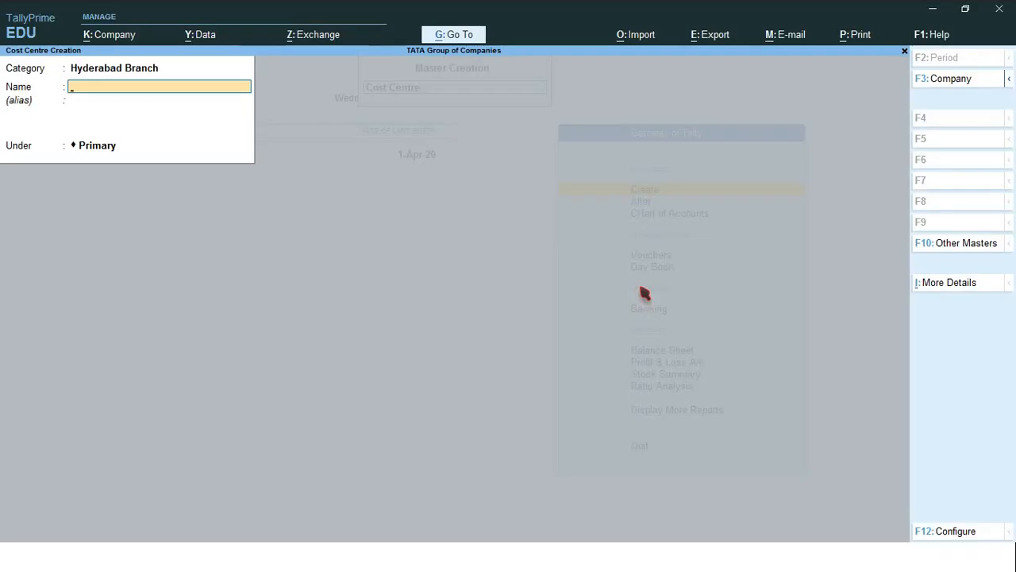
Create a Hyderabad Branch cost centre with the third employee's name, placed under Sales Commission (Herabad Branch).
{"action": "type", "text": "Shankar"}
{"action": "key", "text": "Return"}
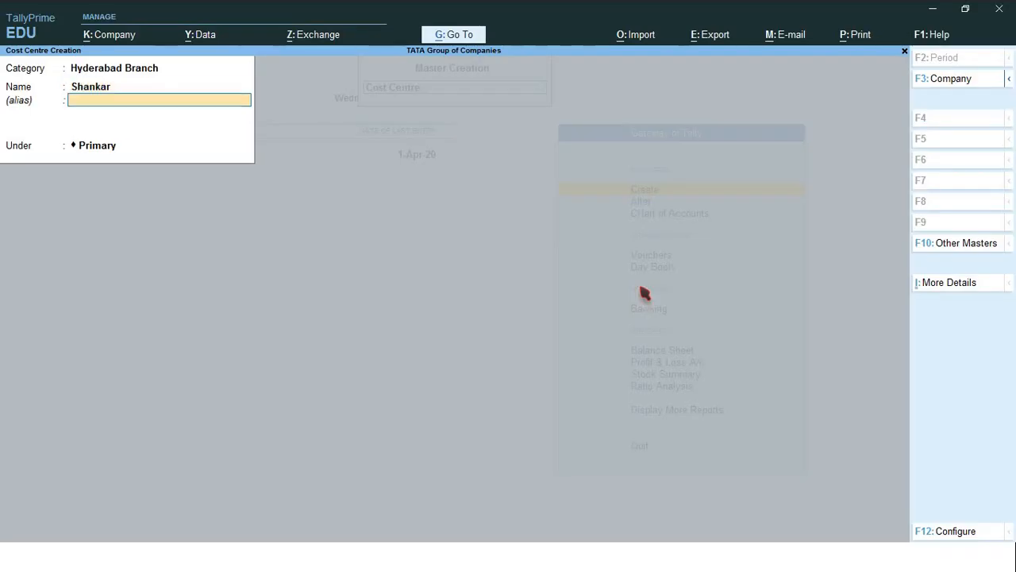
{"action": "key", "text": "Return"}
{"action": "type", "text": "Sales"}
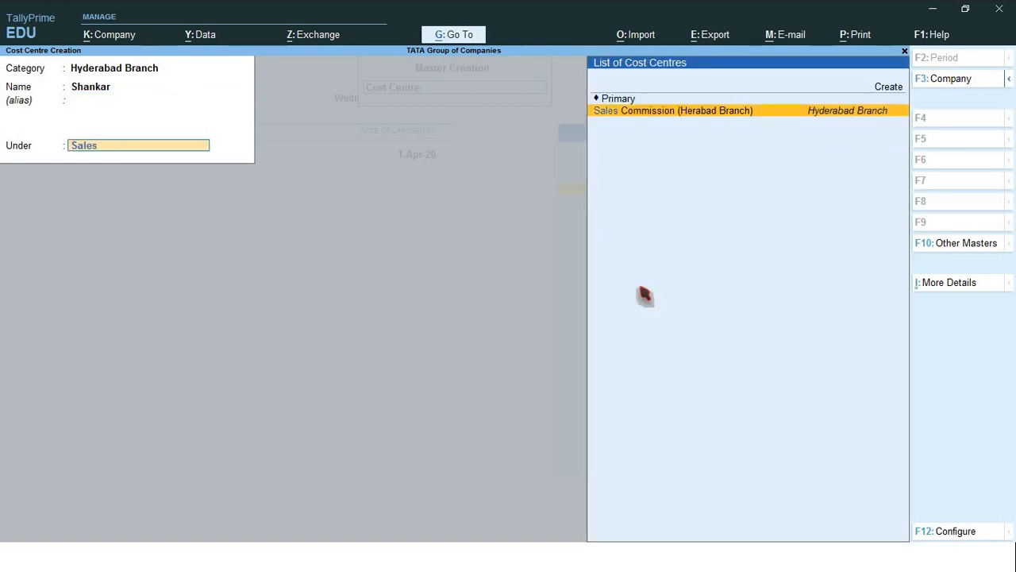
{"action": "key", "text": "Return"}
{"action": "key", "text": "Return"}
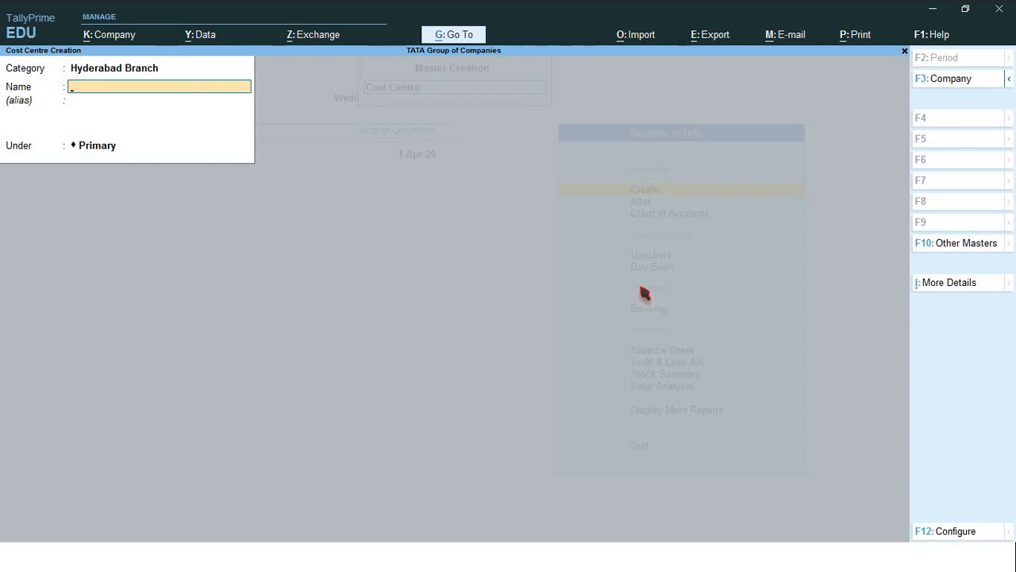
Leave cost centre creation and expand the list of masters to show more master types.
{"action": "key", "text": "Escape"}
{"action": "key", "text": "y"}
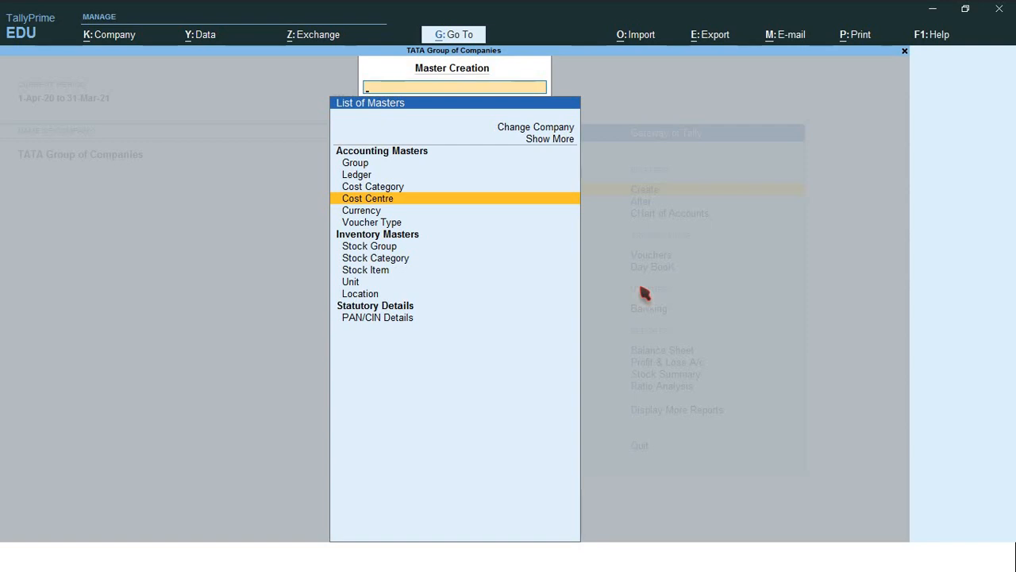
{"action": "key", "text": "Up"}
{"action": "key", "text": "Up"}
{"action": "key", "text": "Up"}
{"action": "key", "text": "Up"}
{"action": "key", "text": "Up"}
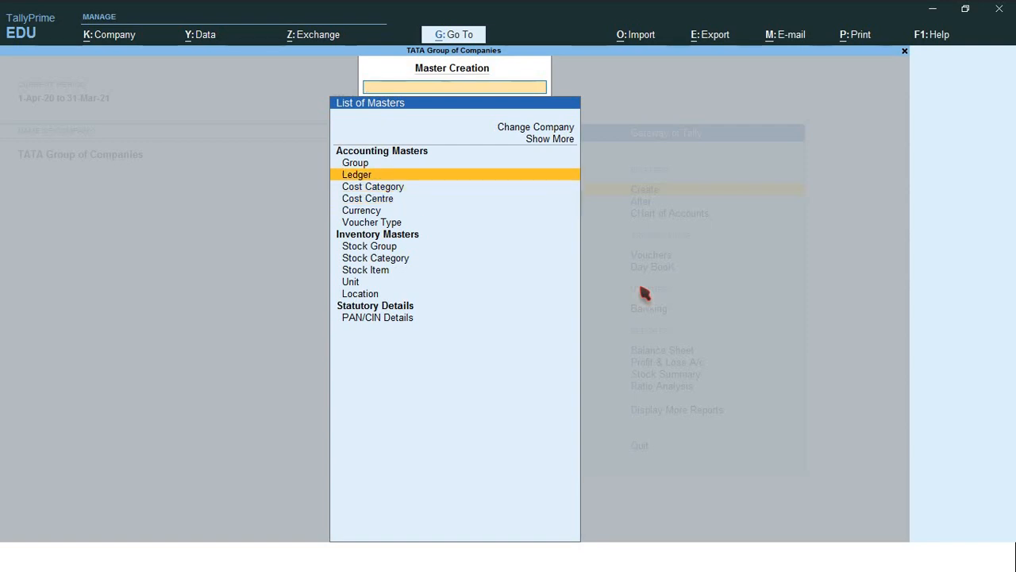
{"action": "key", "text": "Return"}
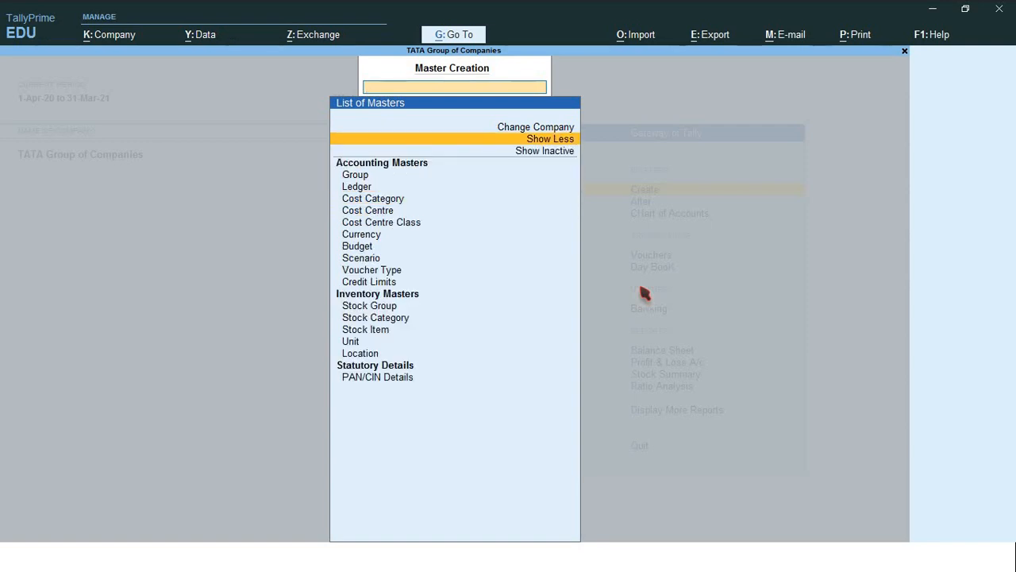
Open the Cost Centre Class master for the company.
{"action": "key", "text": "Down"}
{"action": "key", "text": "Down"}
{"action": "key", "text": "Down"}
{"action": "key", "text": "Down"}
{"action": "key", "text": "Down"}
{"action": "key", "text": "Down"}
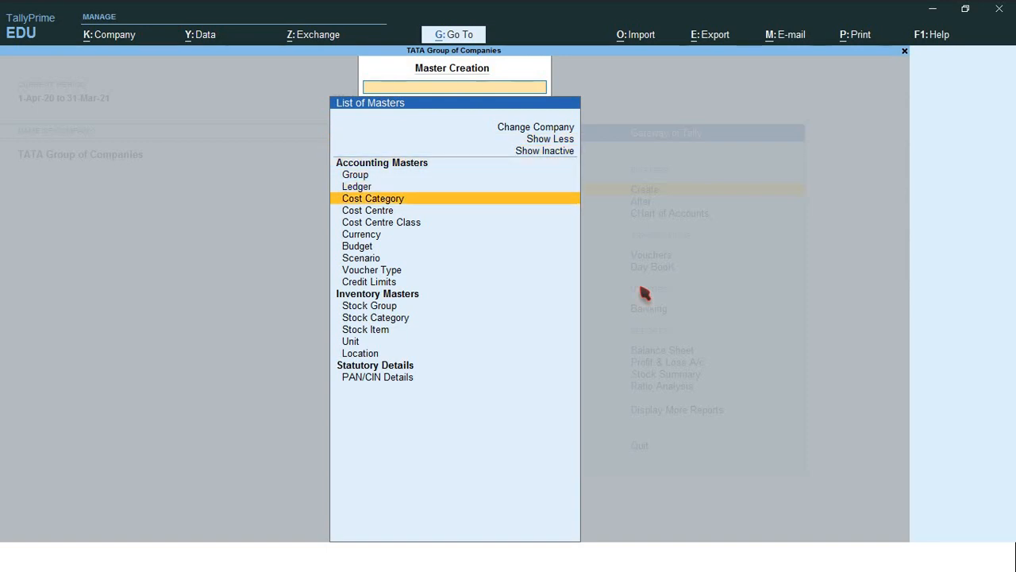
{"action": "key", "text": "Return"}
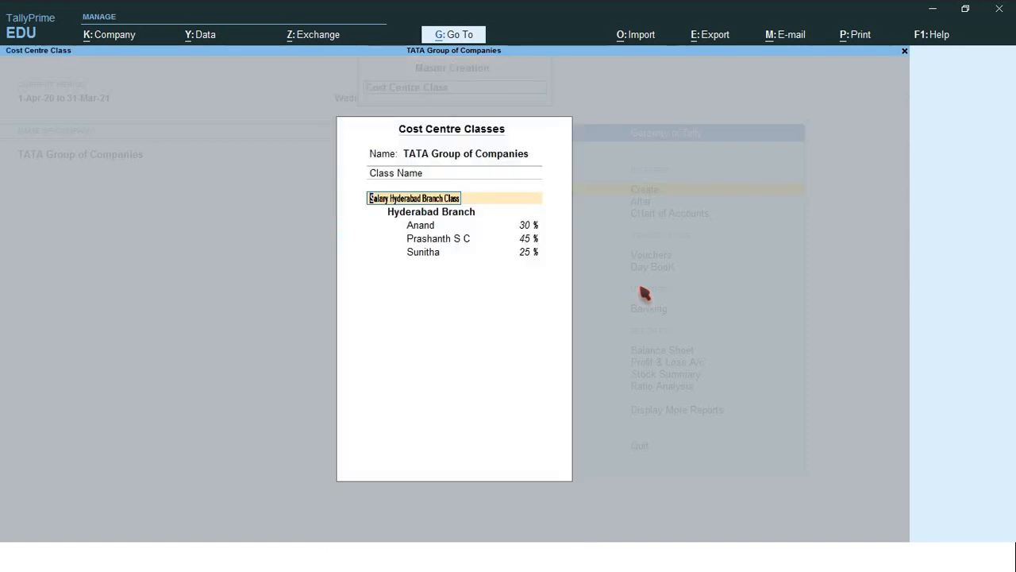
Rename the existing salary class as Sales Commission(Bangalore) Class and set its cost category to Bangalore Branch.
{"action": "type", "text": "Sales Commission"}
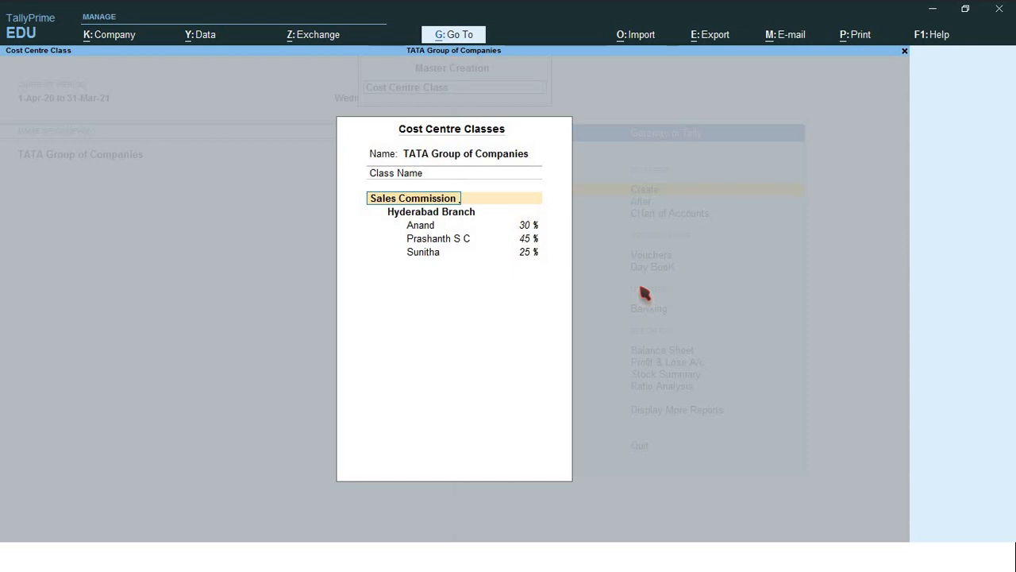
{"action": "type", "text": "(Bangalor"}
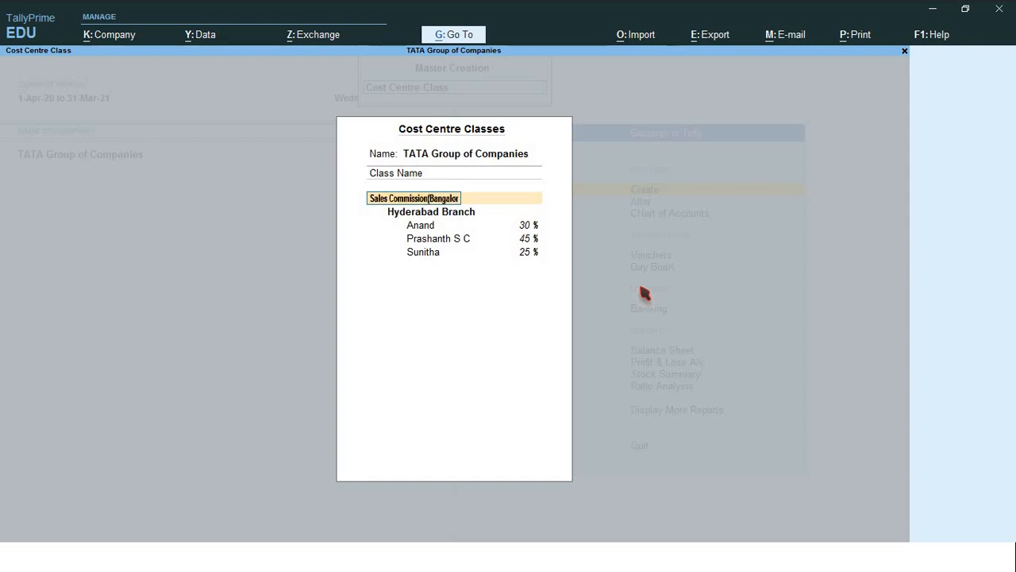
{"action": "type", "text": "e) Class"}
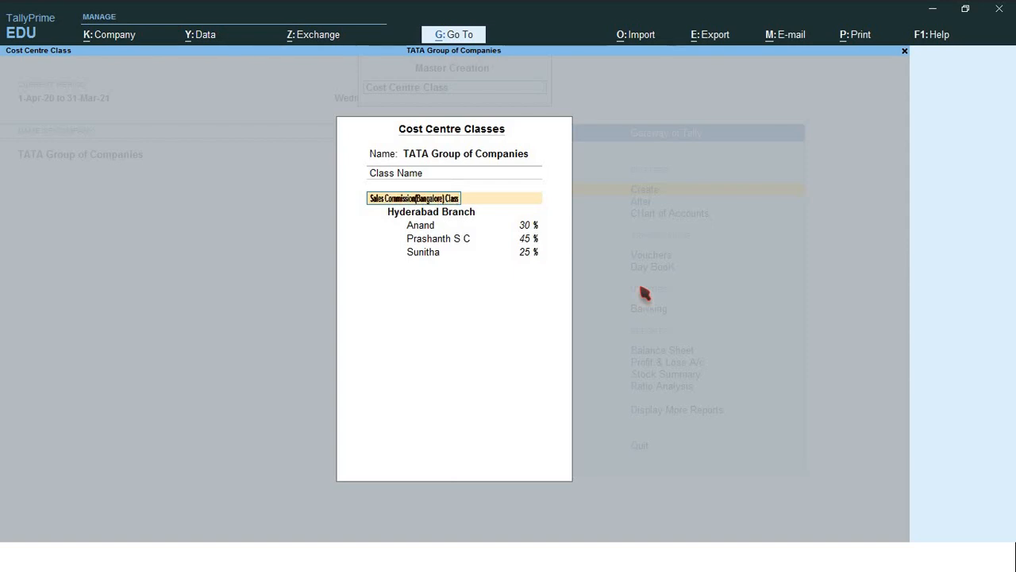
{"action": "key", "text": "Return"}
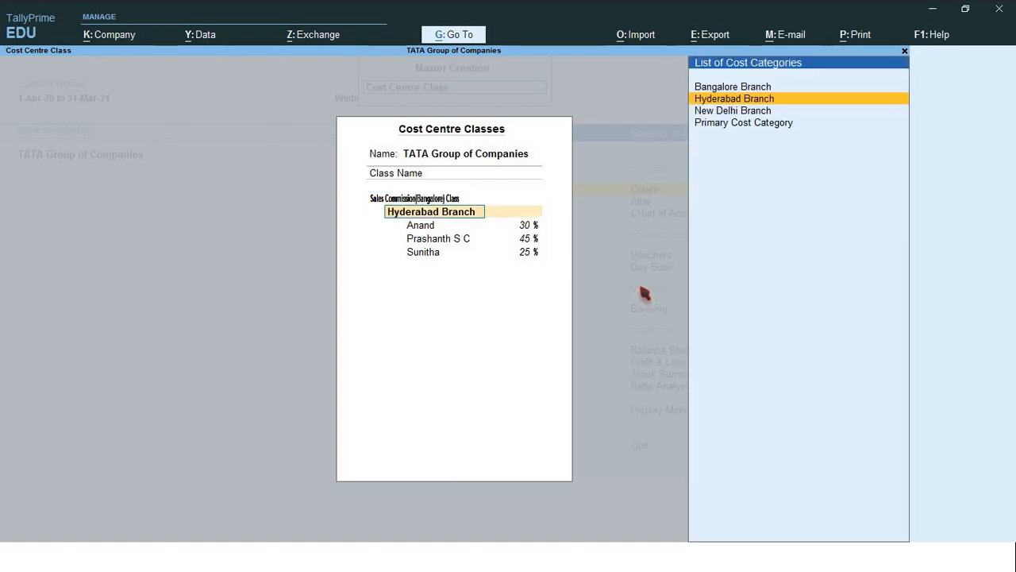
{"action": "key", "text": "Up"}
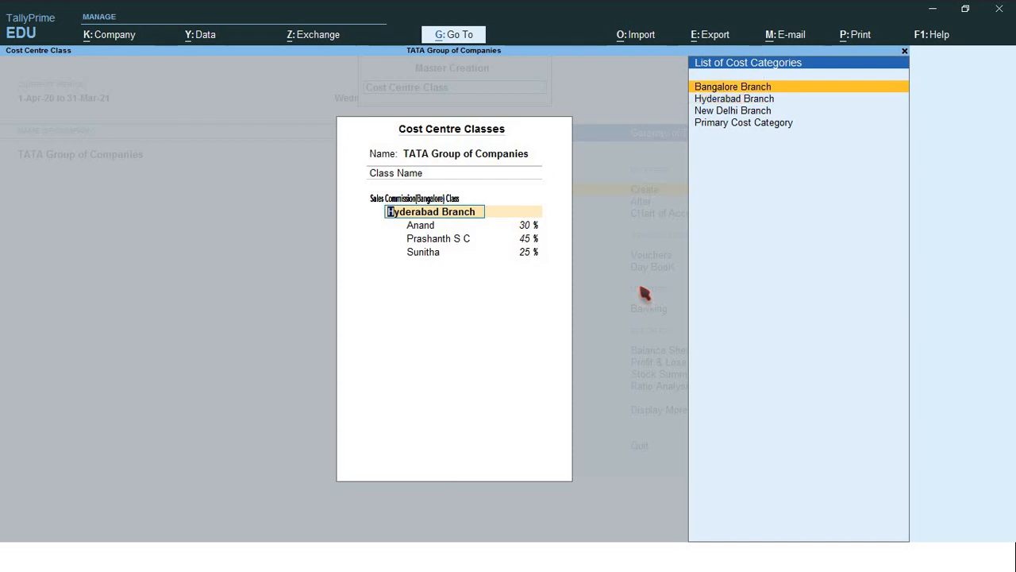
{"action": "key", "text": "Return"}
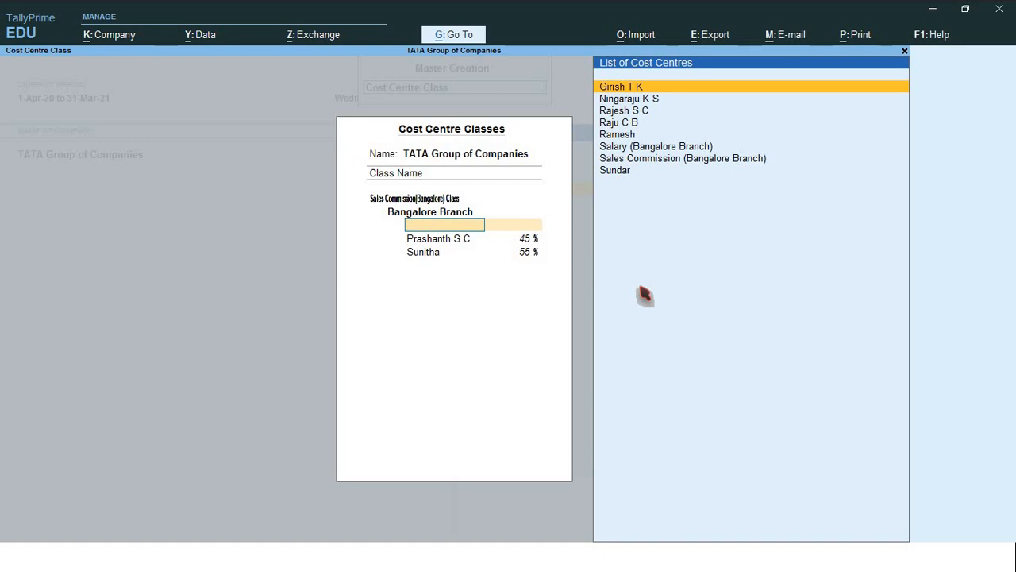
Set the class's first allocation line to the third employee in the Bangalore cost centre list, with 32%.
{"action": "key", "text": "Down"}
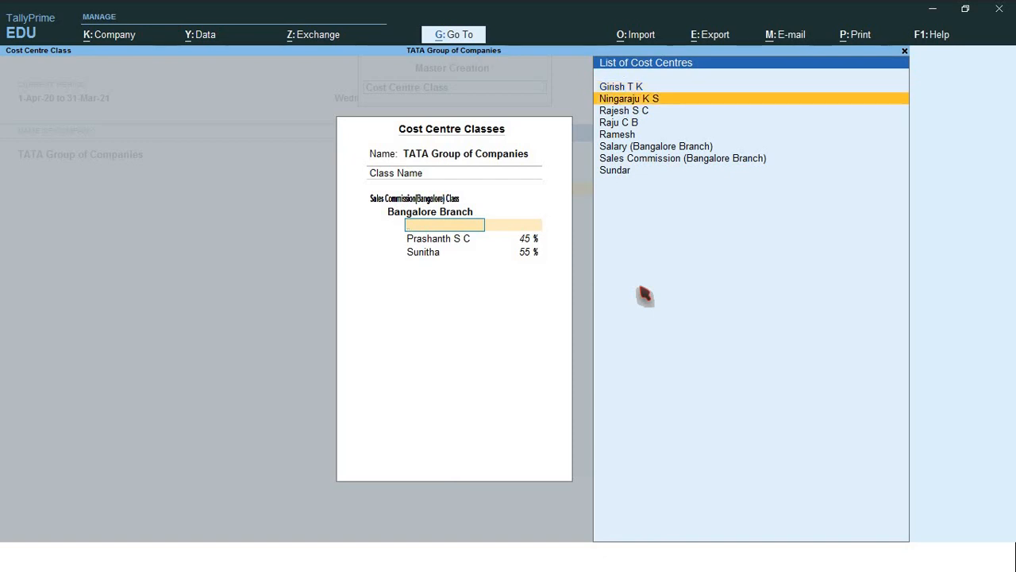
{"action": "key", "text": "Down"}
{"action": "key", "text": "Down"}
{"action": "key", "text": "Up"}
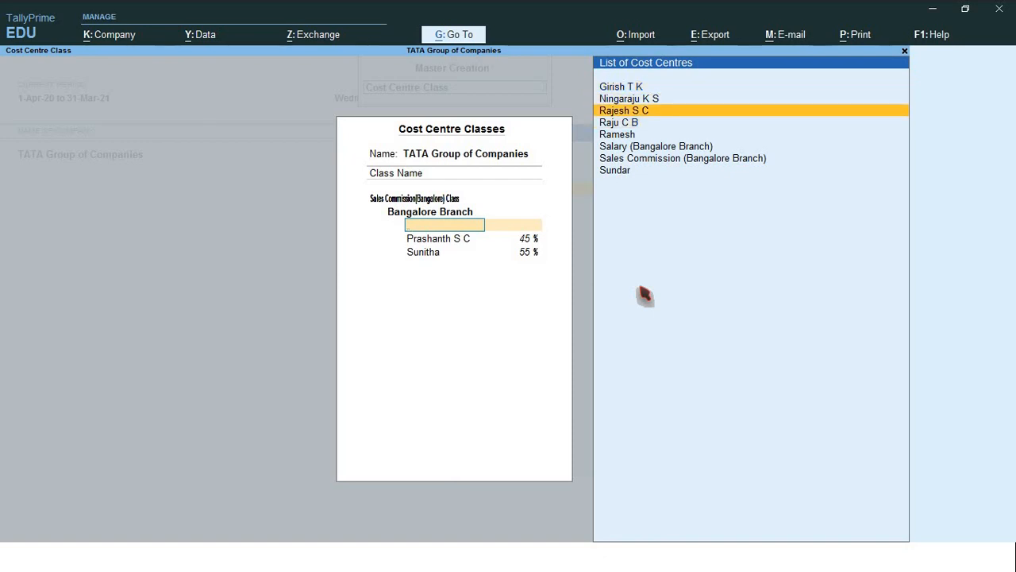
{"action": "key", "text": "Return"}
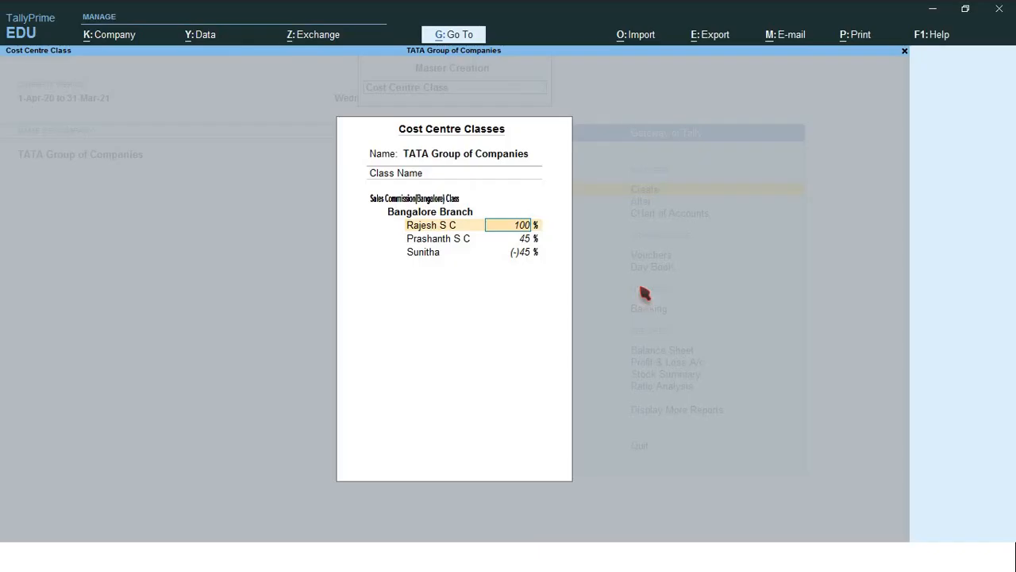
{"action": "type", "text": "32"}
{"action": "key", "text": "Return"}
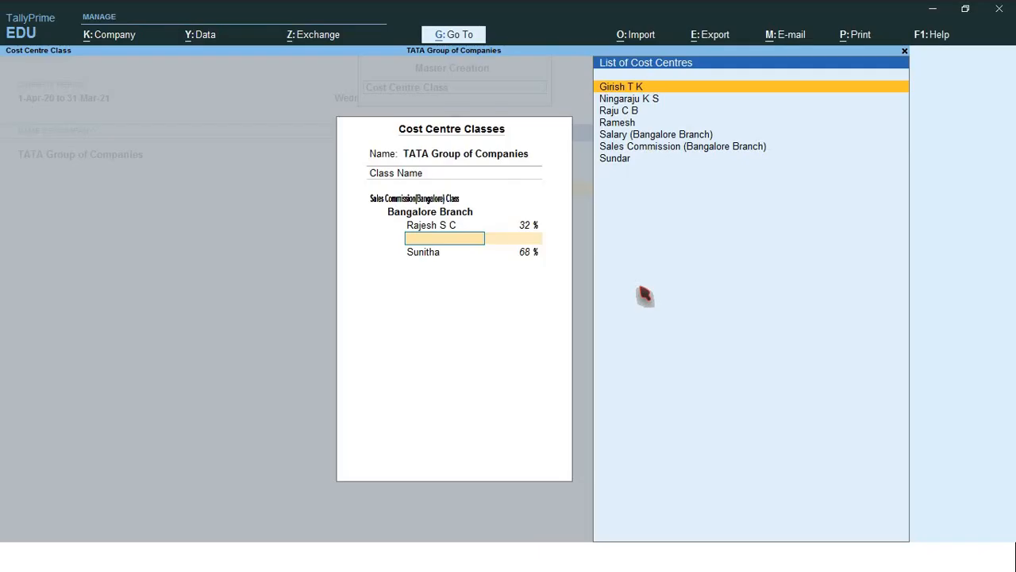
Set the class's second allocation line to the first employee in the remaining cost centre list, with 38%.
{"action": "key", "text": "Return"}
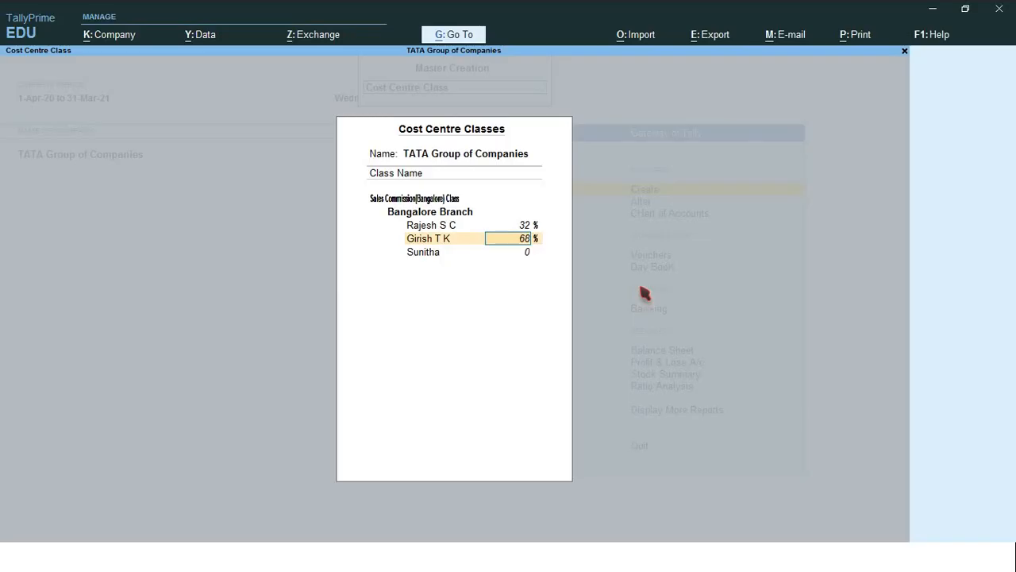
{"action": "type", "text": "38"}
{"action": "key", "text": "Return"}
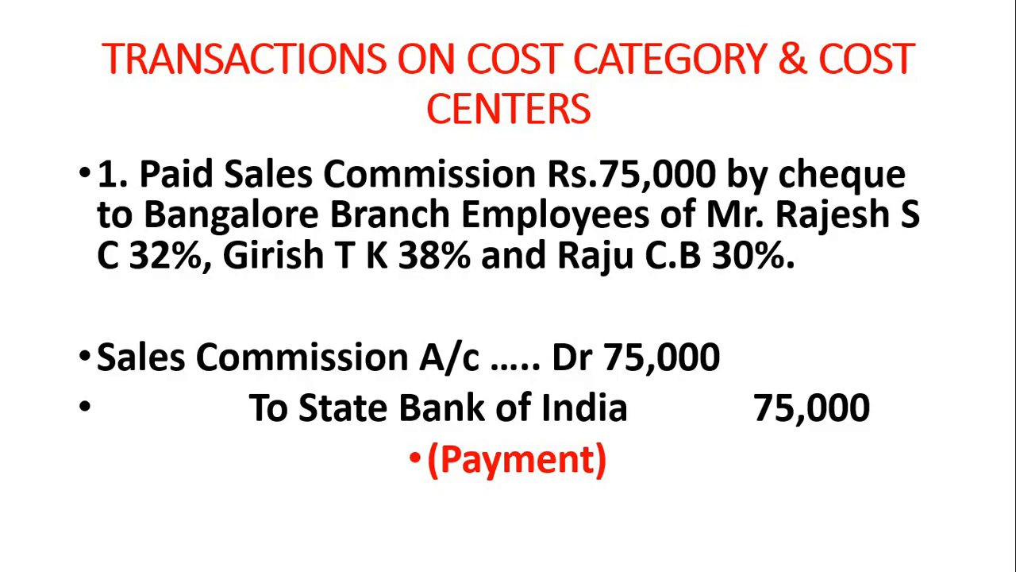
Set the class's third allocation line to the second employee in the remaining cost centre list, with 30%, and save the class.
{"action": "key", "text": "alt+Tab"}
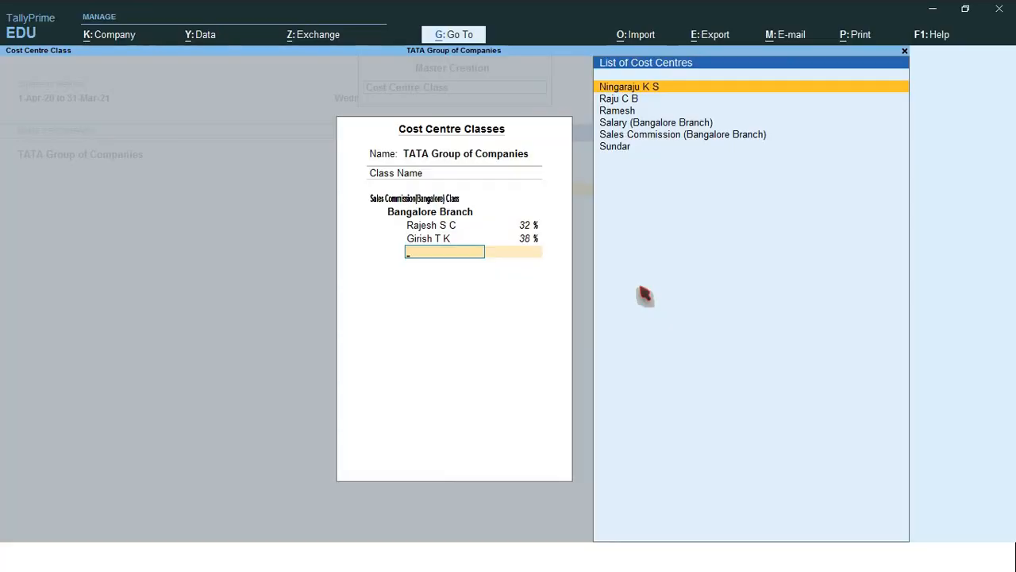
{"action": "key", "text": "Down"}
{"action": "key", "text": "Return"}
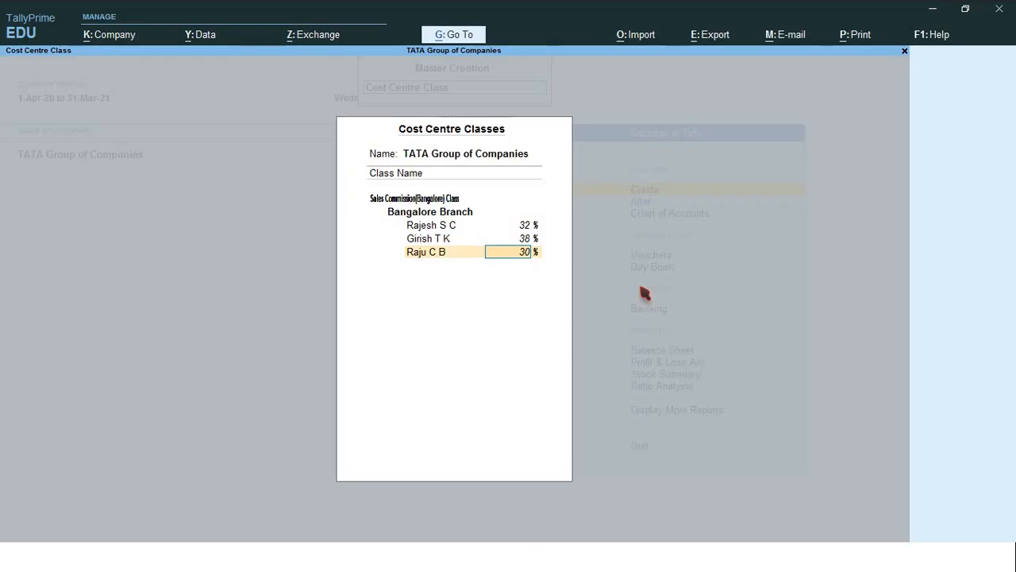
{"action": "key", "text": "Return"}
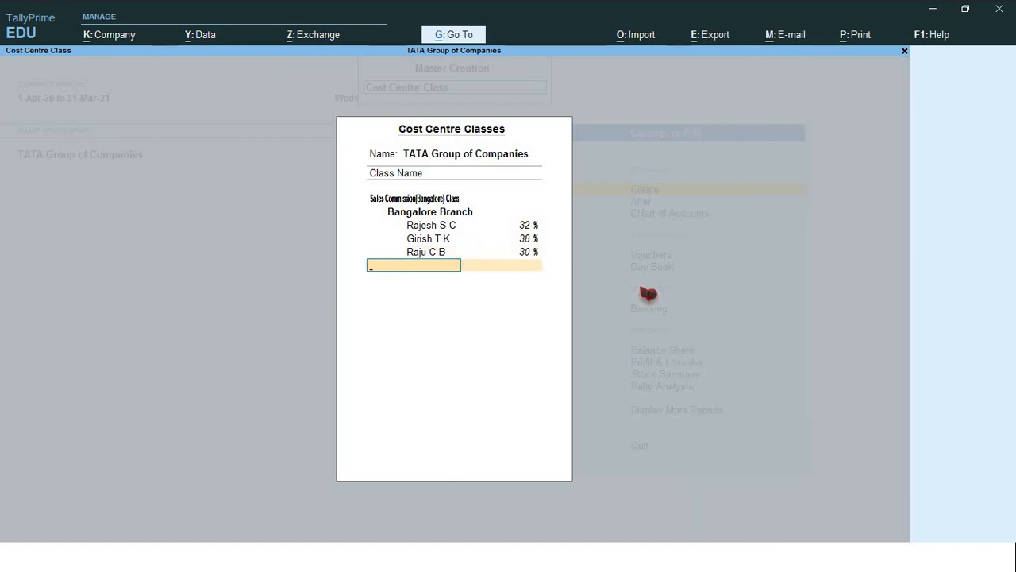
{"action": "key", "text": "ctrl+a"}
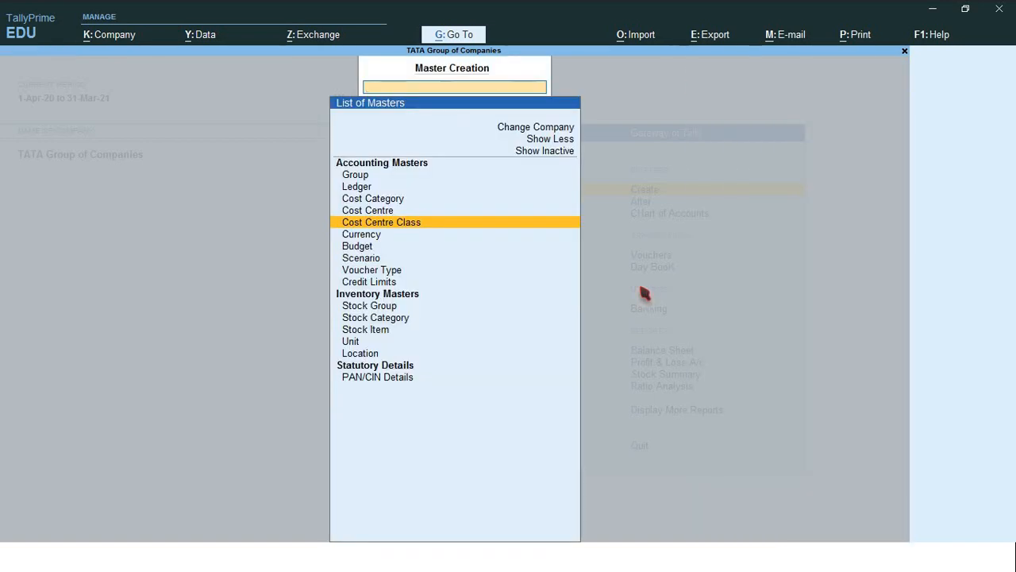
{"action": "key", "text": "Escape"}
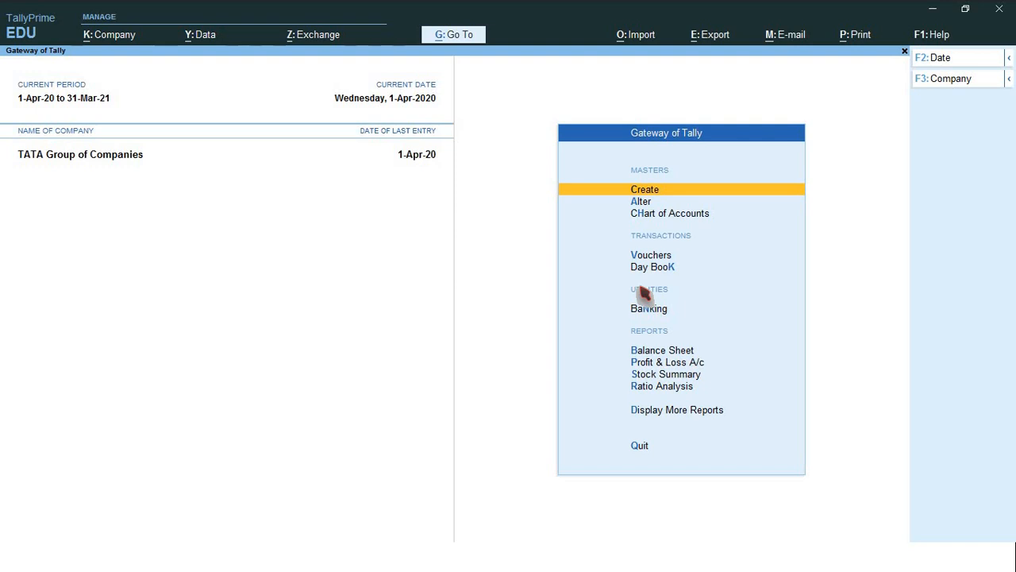
Start a payment voucher using Sales Commission(Bangalore) Class as its cost centre class.
{"action": "key", "text": "Down"}
{"action": "key", "text": "Down"}
{"action": "key", "text": "Down"}
{"action": "key", "text": "Return"}
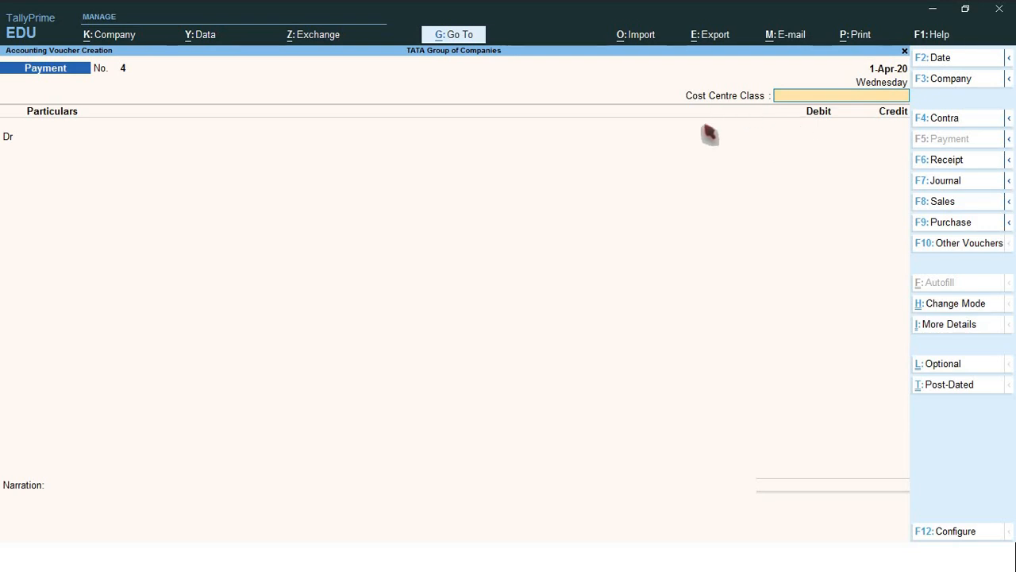
{"action": "type", "text": "Sales"}
{"action": "key", "text": "Return"}
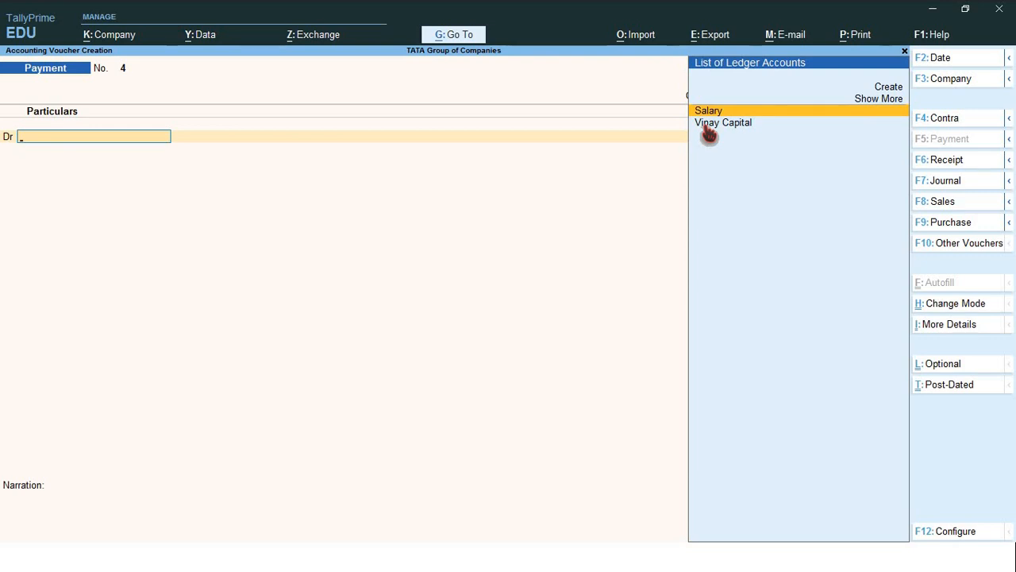
Create a Sales Commission ledger under Indirect Expenses for the voucher's debit line.
{"action": "key", "text": "Up"}
{"action": "key", "text": "Up"}
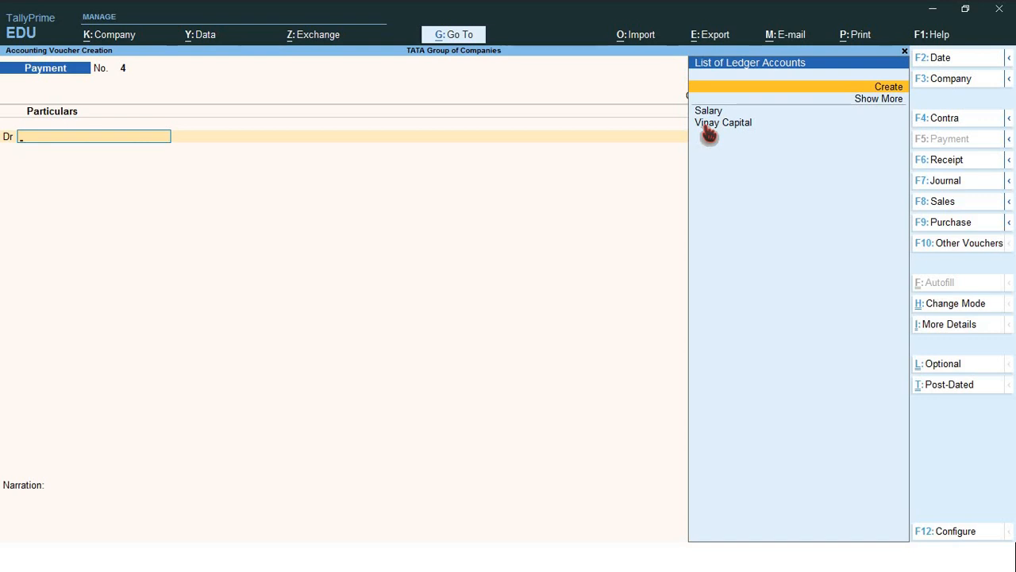
{"action": "key", "text": "Return"}
{"action": "type", "text": "Sales Commission"}
{"action": "key", "text": "Return"}
{"action": "key", "text": "Return"}
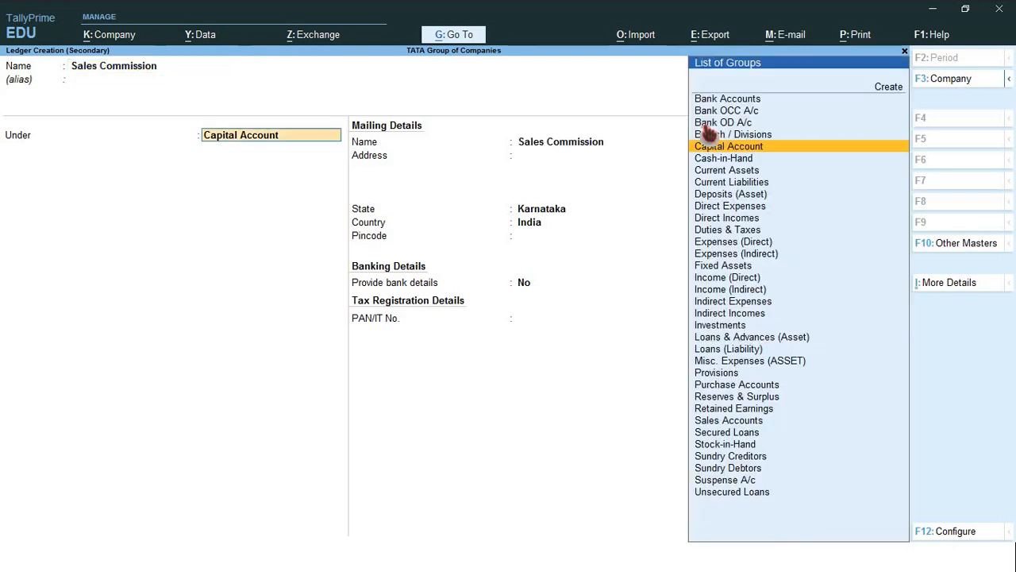
{"action": "type", "text": "Ind"}
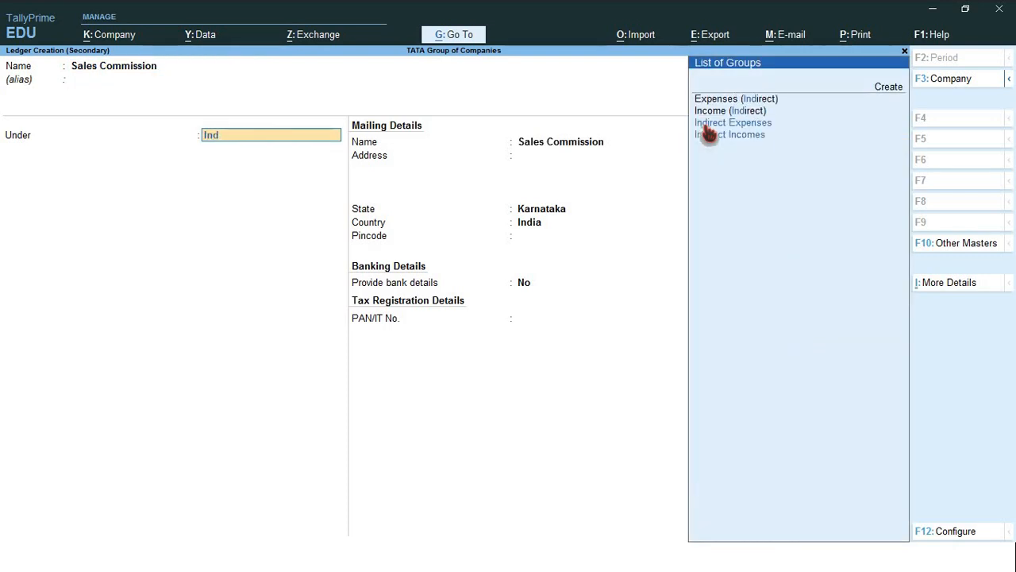
{"action": "key", "text": "Return"}
{"action": "key", "text": "Return"}
{"action": "key", "text": "Return"}
{"action": "key", "text": "Return"}
{"action": "key", "text": "Return"}
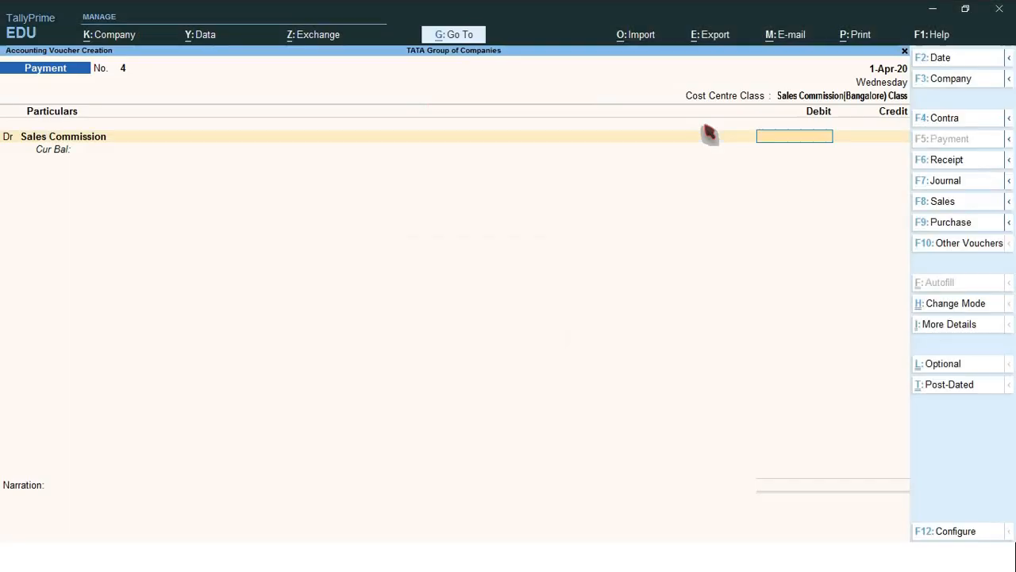
Debit Sales Commission with 75,000 and credit State Bank of India for the full amount.
{"action": "type", "text": "75"}
{"action": "type", "text": "000"}
{"action": "key", "text": "Return"}
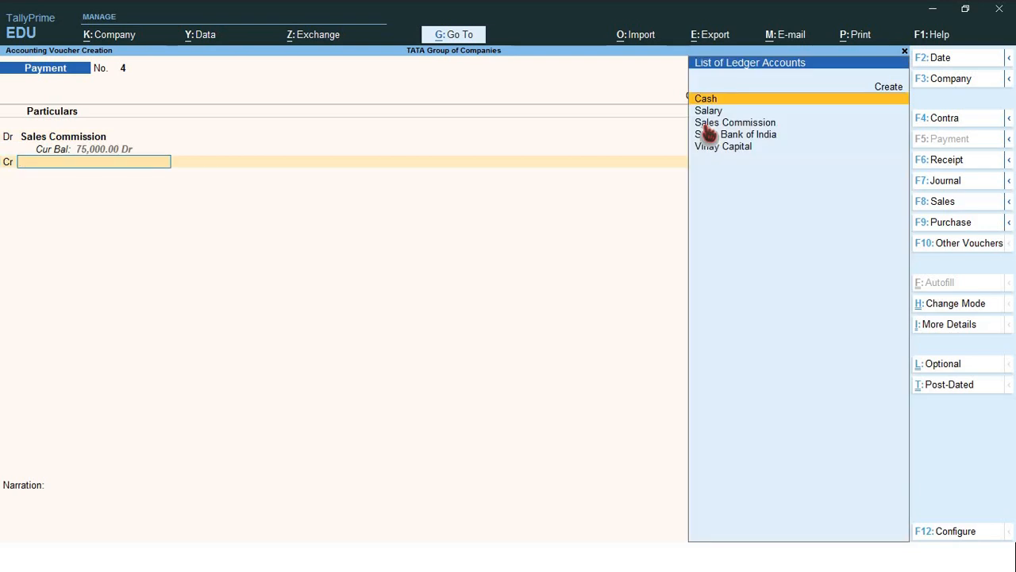
{"action": "type", "text": "State Bank of India"}
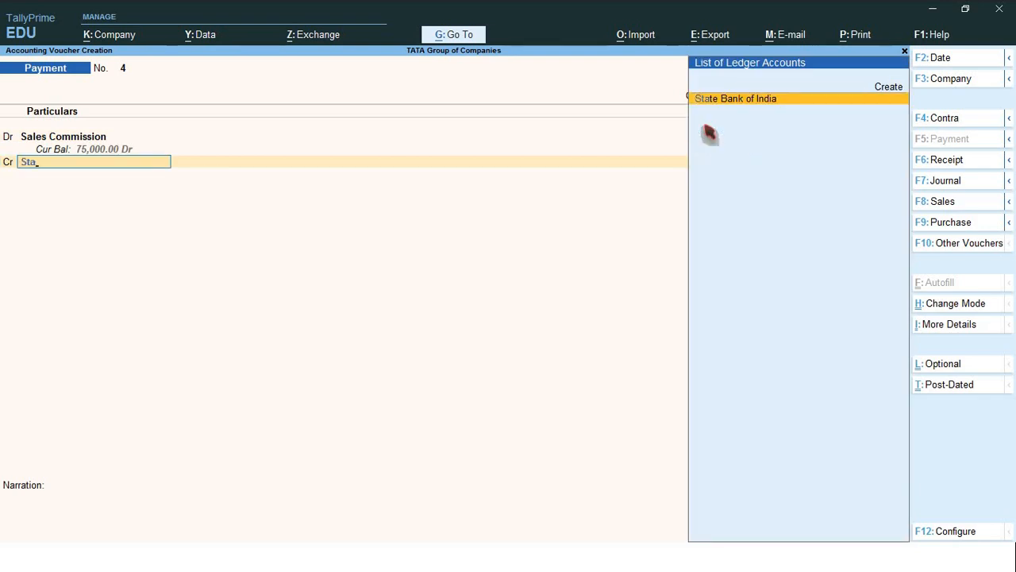
{"action": "key", "text": "Return"}
{"action": "key", "text": "Return"}
{"action": "key", "text": "Return"}
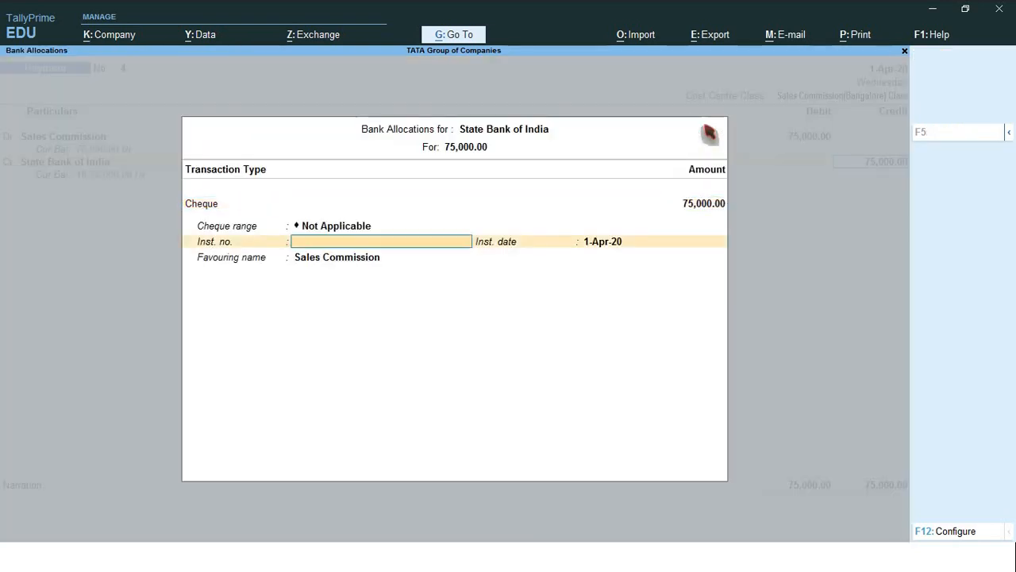
Accept the default cheque details in the bank allocation and save the payment voucher.
{"action": "key", "text": "Return"}
{"action": "key", "text": "Return"}
{"action": "key", "text": "Return"}
{"action": "key", "text": "Return"}
{"action": "key", "text": "Return"}
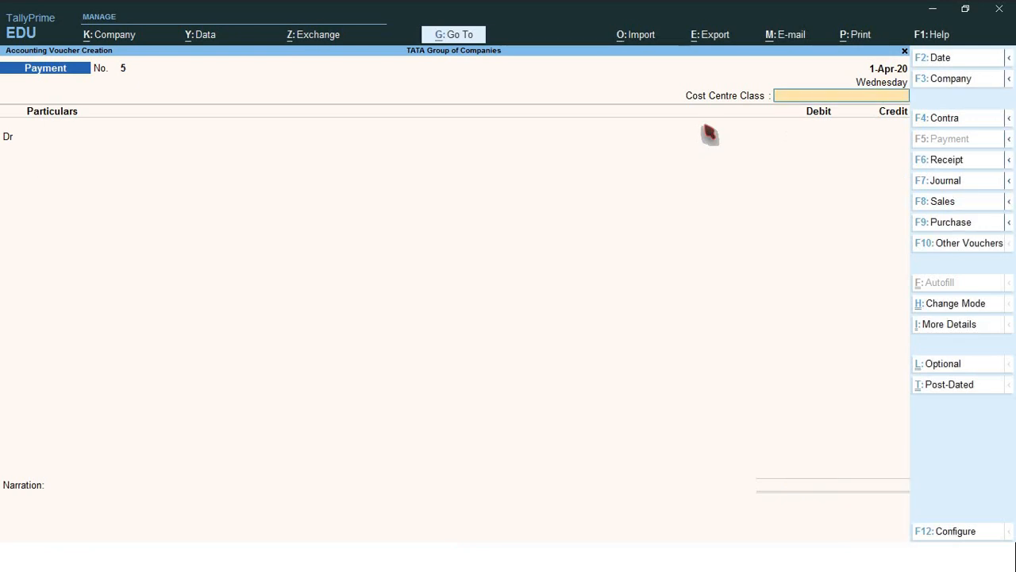
Reopen the saved sales commission payment to check its allocation among the Bangalore employees, and leave it without changes.
{"action": "key", "text": "Page_Up"}
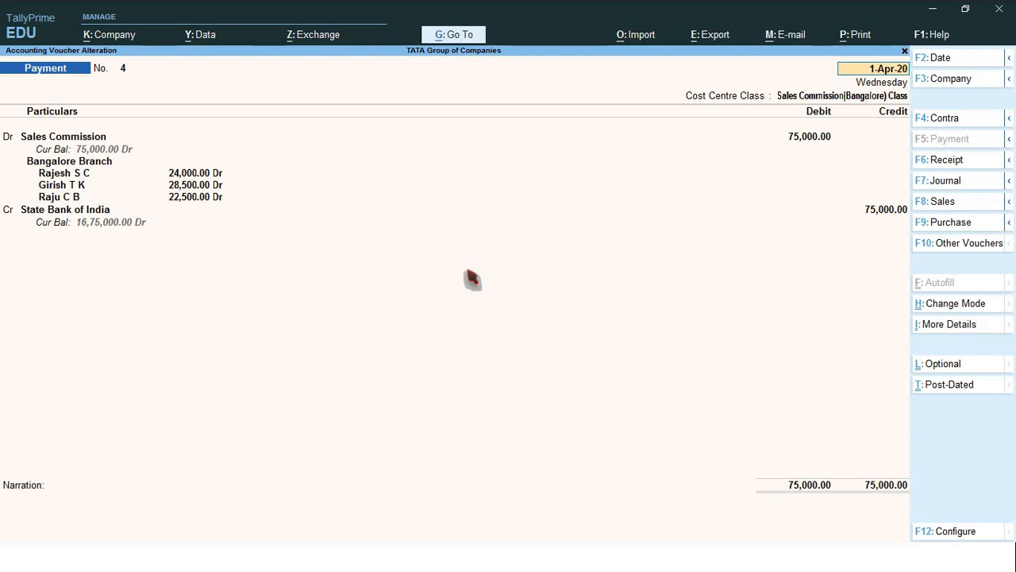
{"action": "key", "text": "Escape"}
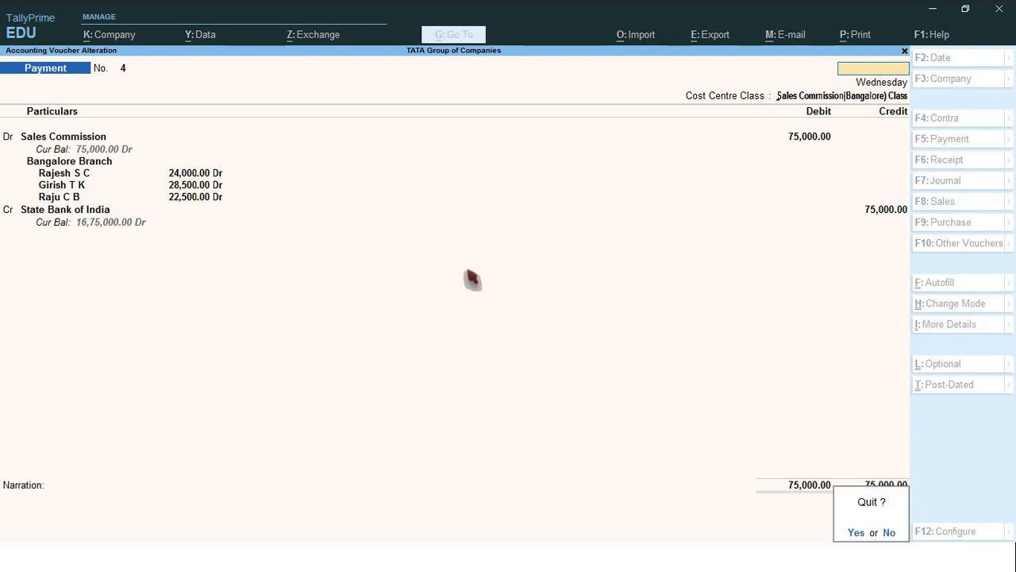
{"action": "key", "text": "y"}
{"action": "key", "text": "Escape"}
{"action": "key", "text": "y"}
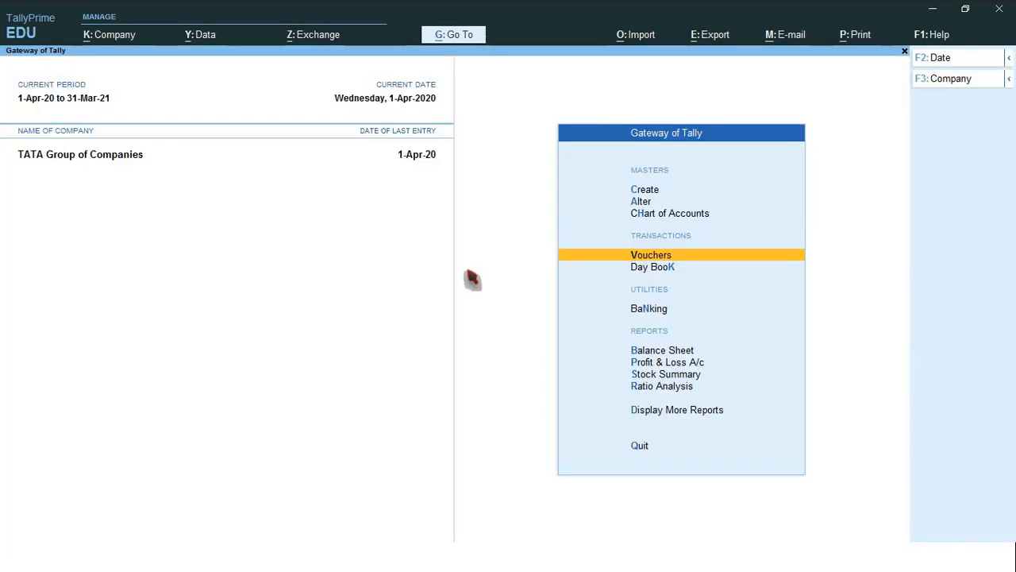
Switch to the presentation to read the New Delhi Branch commission transaction, and return to the Gateway of Tally.
{"action": "key", "text": "Return"}
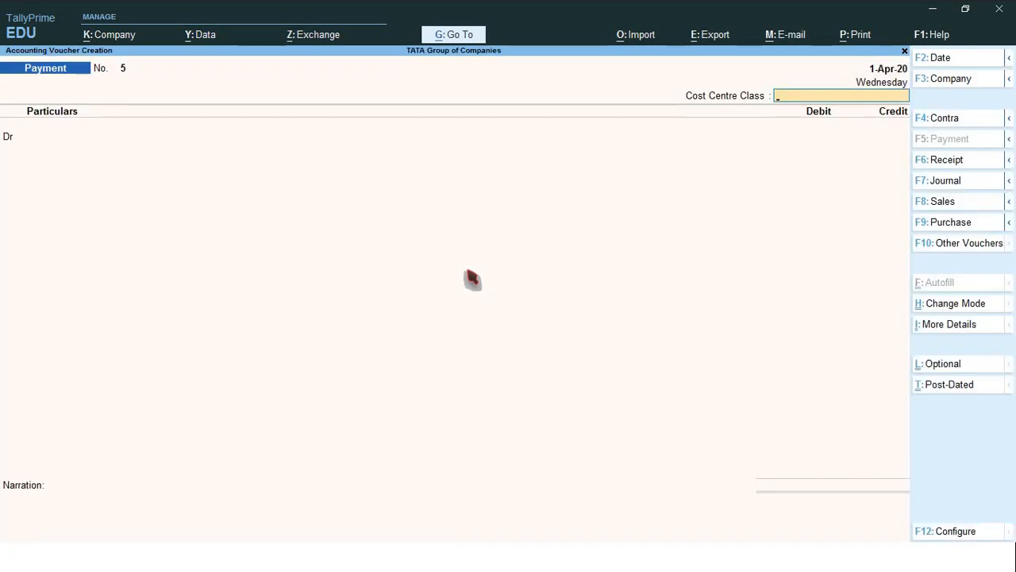
{"action": "key", "text": "alt+Tab"}
{"action": "key", "text": "Right"}
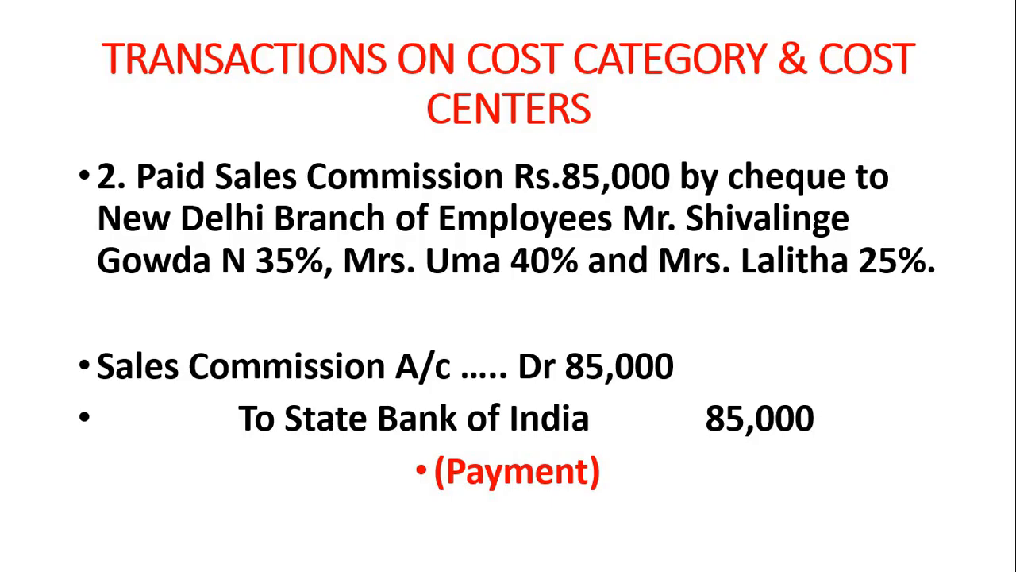
{"action": "key", "text": "alt+Tab"}
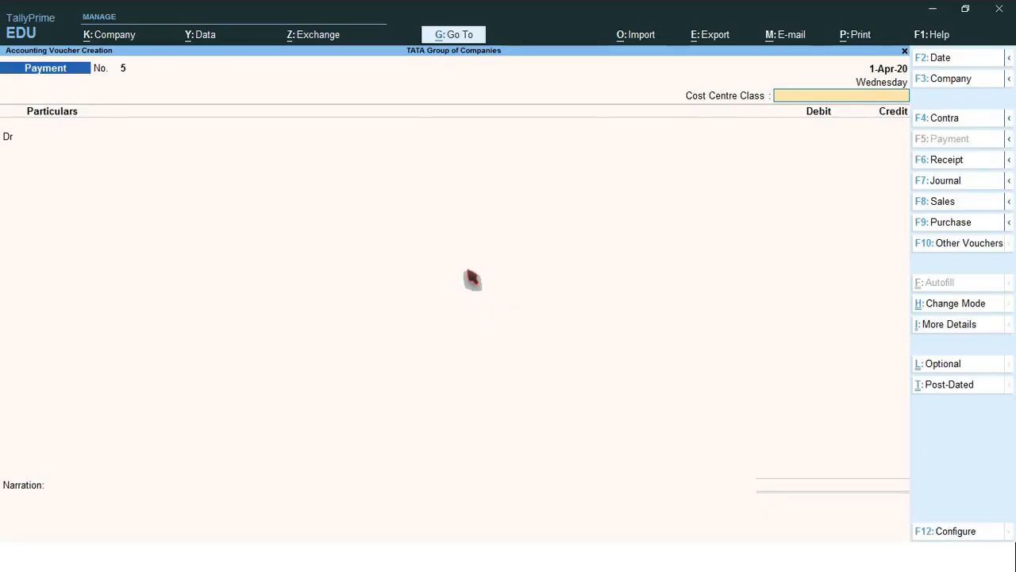
{"action": "key", "text": "Escape"}
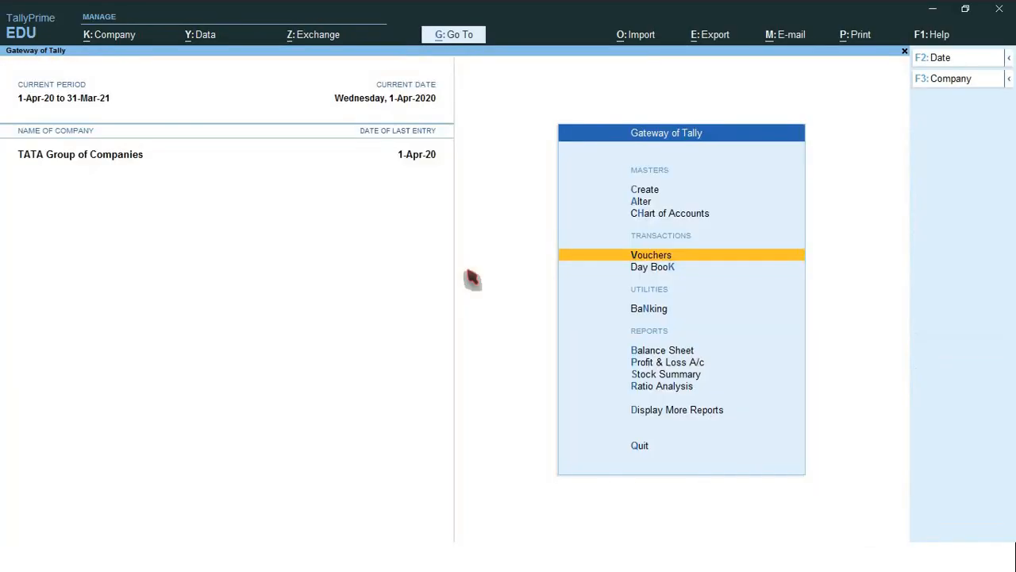
Open the Cost Centre Class master from the expanded list of masters.
{"action": "key", "text": "Up"}
{"action": "key", "text": "Up"}
{"action": "key", "text": "Up"}
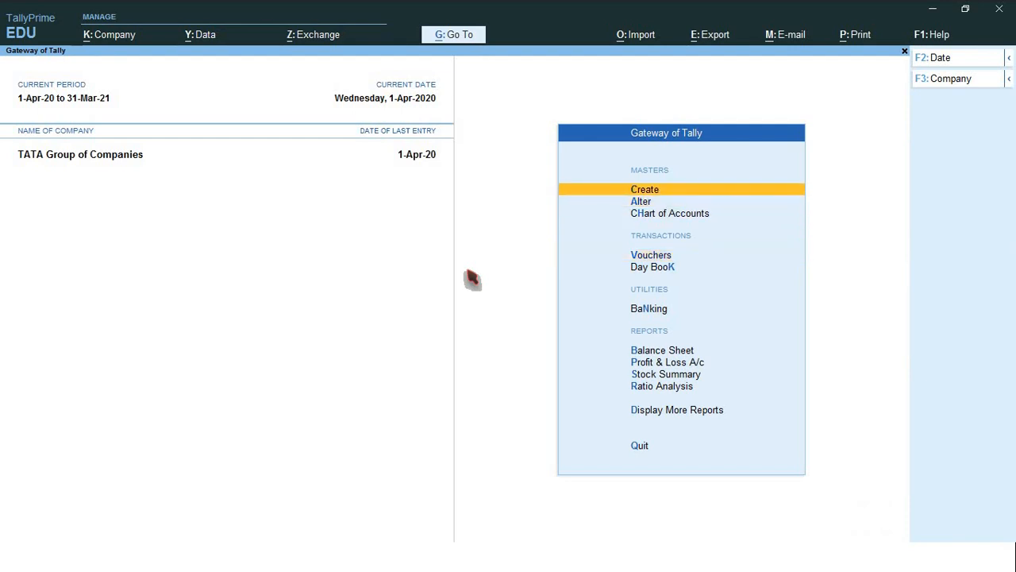
{"action": "key", "text": "Return"}
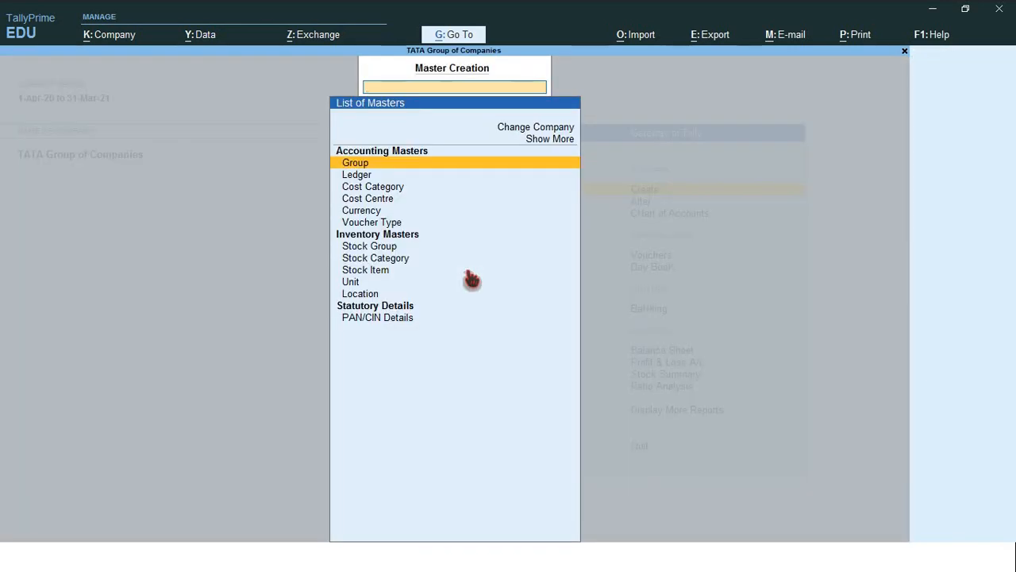
{"action": "key", "text": "Up"}
{"action": "key", "text": "Up"}
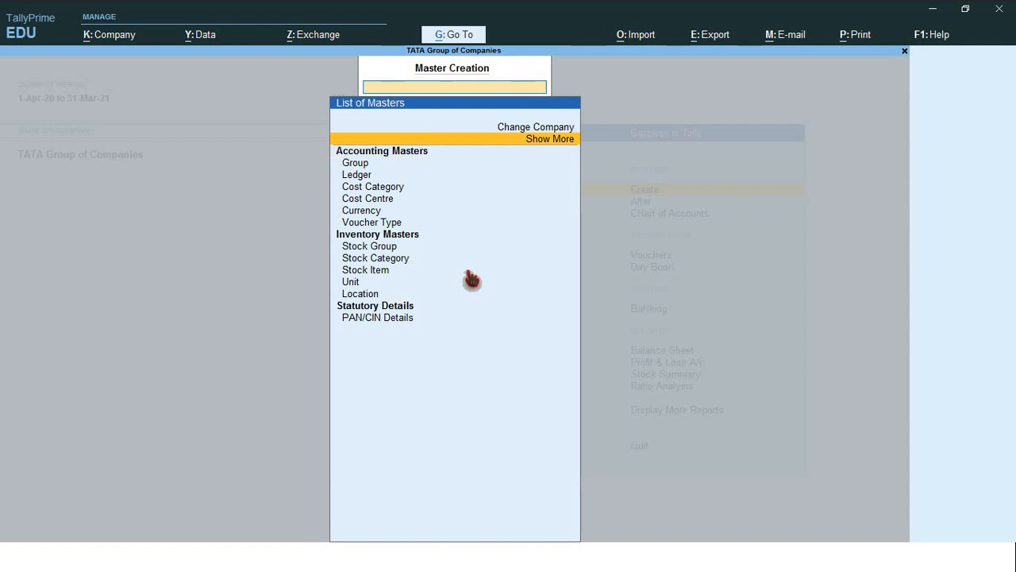
{"action": "key", "text": "Return"}
{"action": "key", "text": "Down"}
{"action": "key", "text": "Down"}
{"action": "key", "text": "Down"}
{"action": "key", "text": "Down"}
{"action": "key", "text": "Down"}
{"action": "key", "text": "Down"}
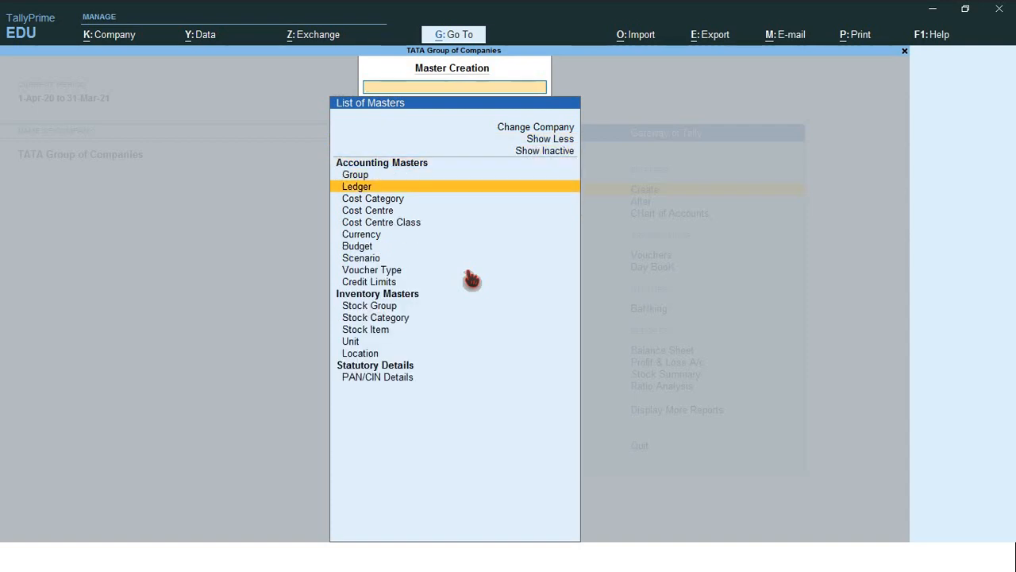
{"action": "key", "text": "Down"}
{"action": "key", "text": "Return"}
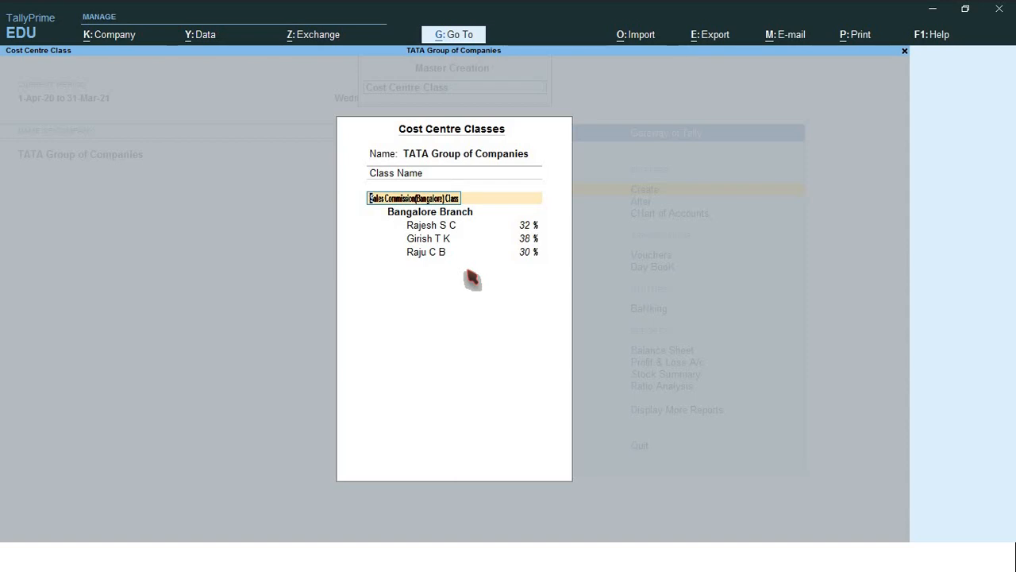
Rename the Bangalore commission class as Sales Commission (New Delhi ) Class and set its cost category to New Delhi Branch.
{"action": "type", "text": "Sales"}
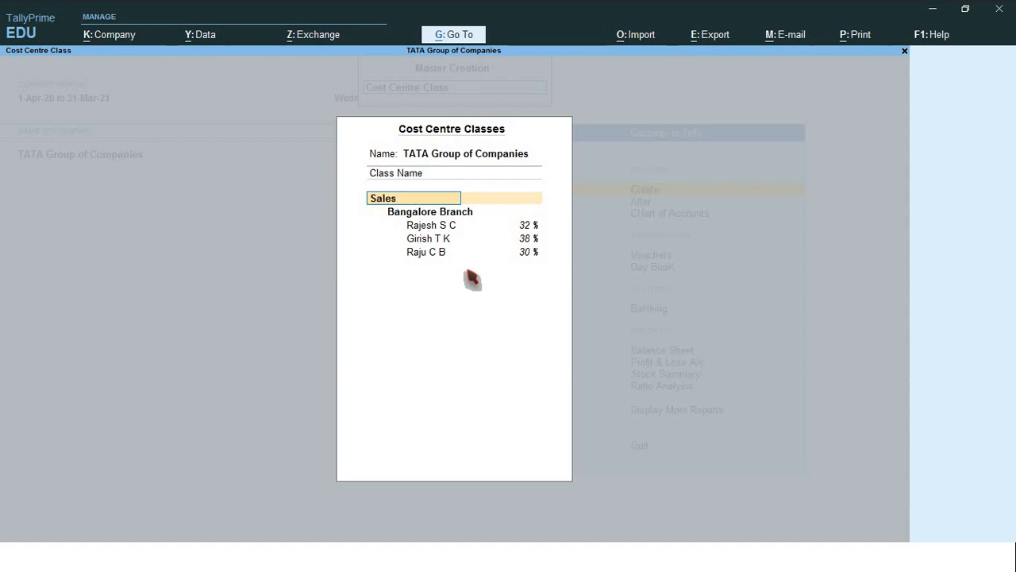
{"action": "type", "text": " Commission (New De"}
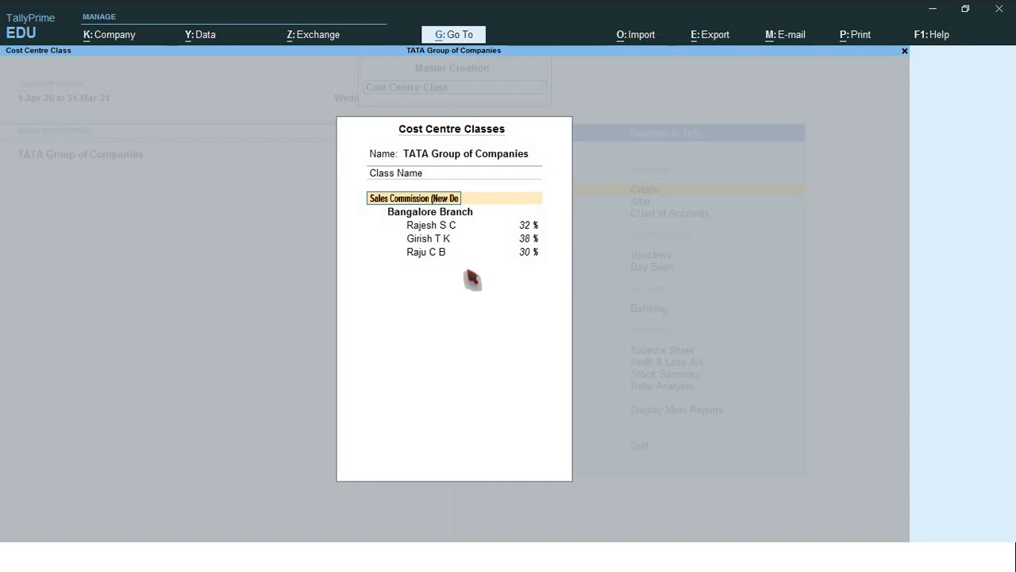
{"action": "type", "text": "lhi) Cla"}
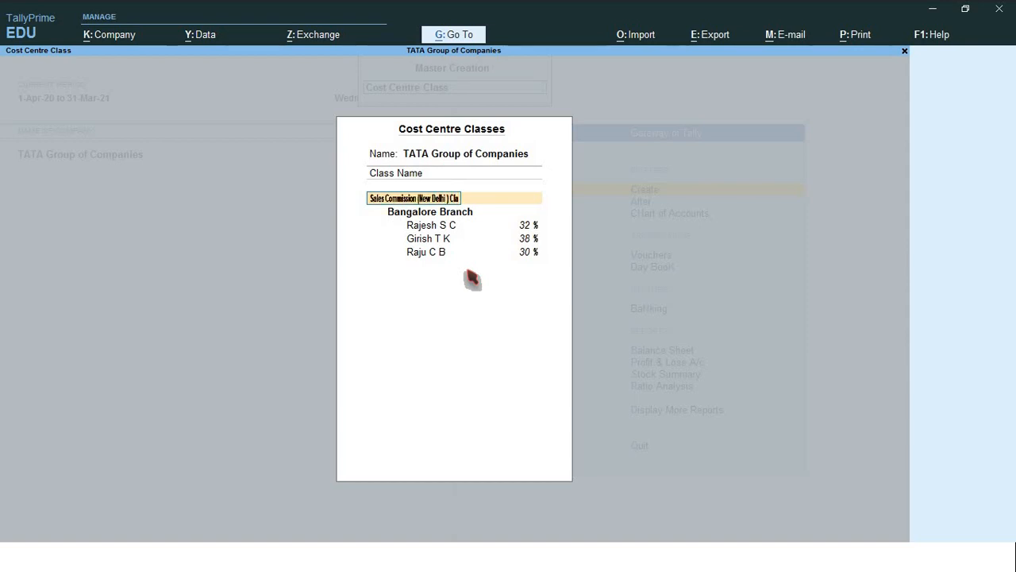
{"action": "type", "text": "ss"}
{"action": "key", "text": "Return"}
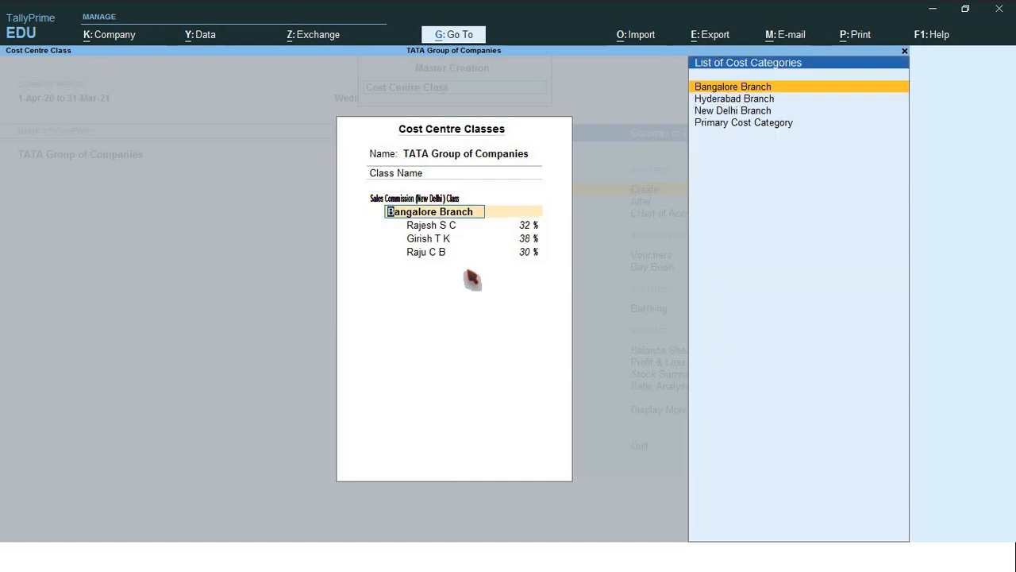
{"action": "key", "text": "Down"}
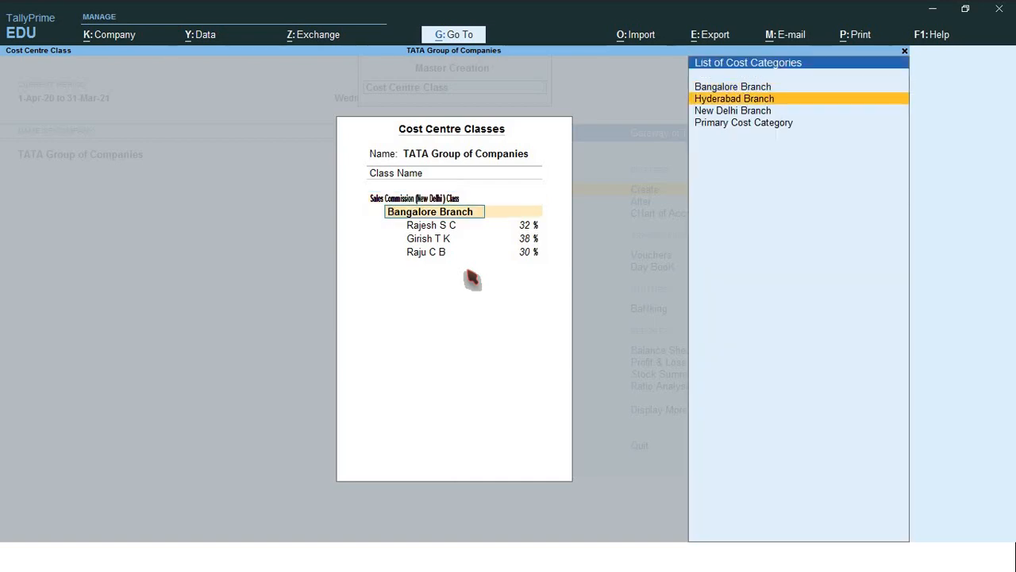
{"action": "key", "text": "Down"}
{"action": "key", "text": "Return"}
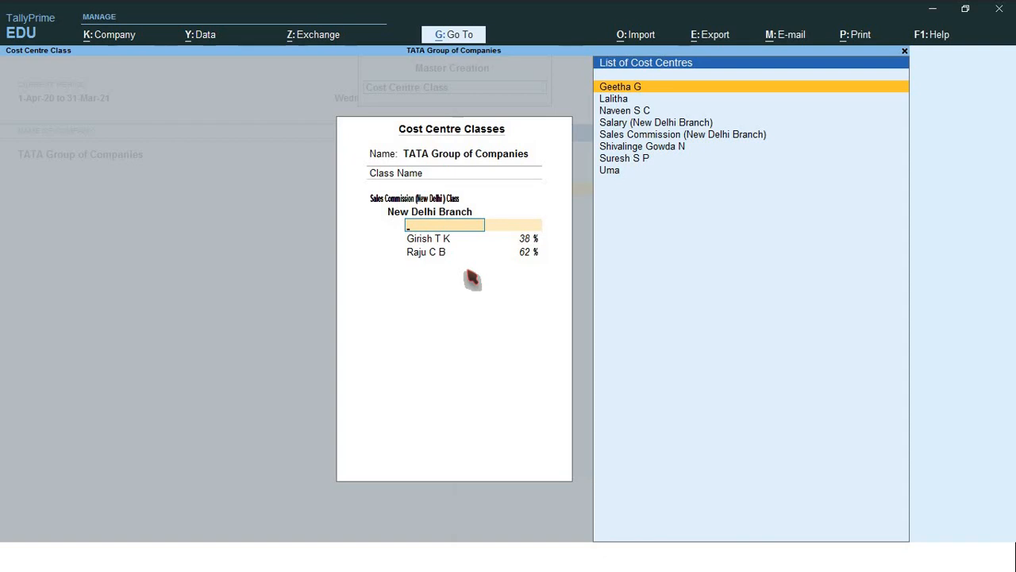
Replace the class's first cost centre with the first New Delhi employee in the transaction and allocate 35%.
{"action": "key", "text": "Down"}
{"action": "key", "text": "Down"}
{"action": "key", "text": "Down"}
{"action": "key", "text": "Down"}
{"action": "key", "text": "Down"}
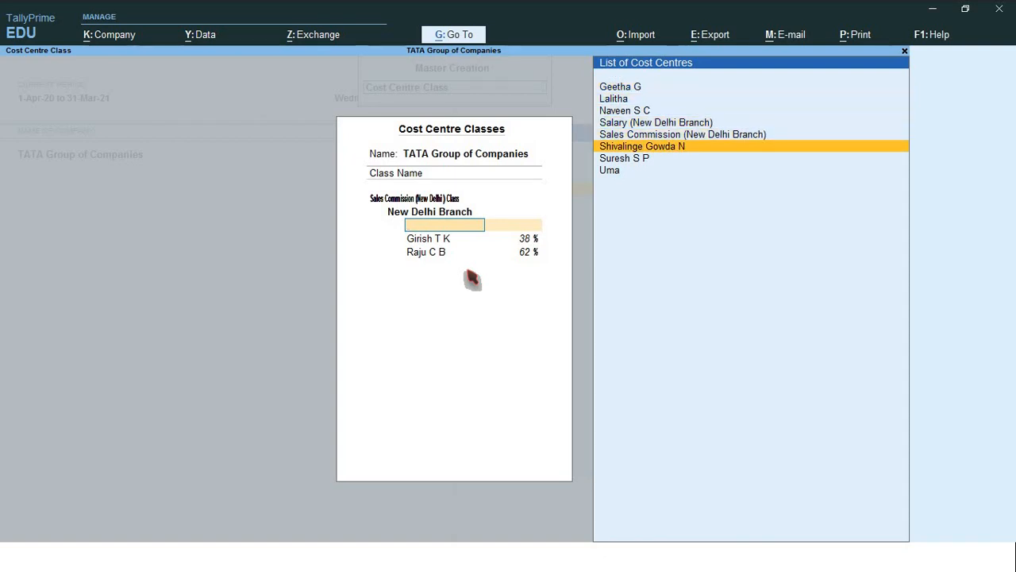
{"action": "key", "text": "Return"}
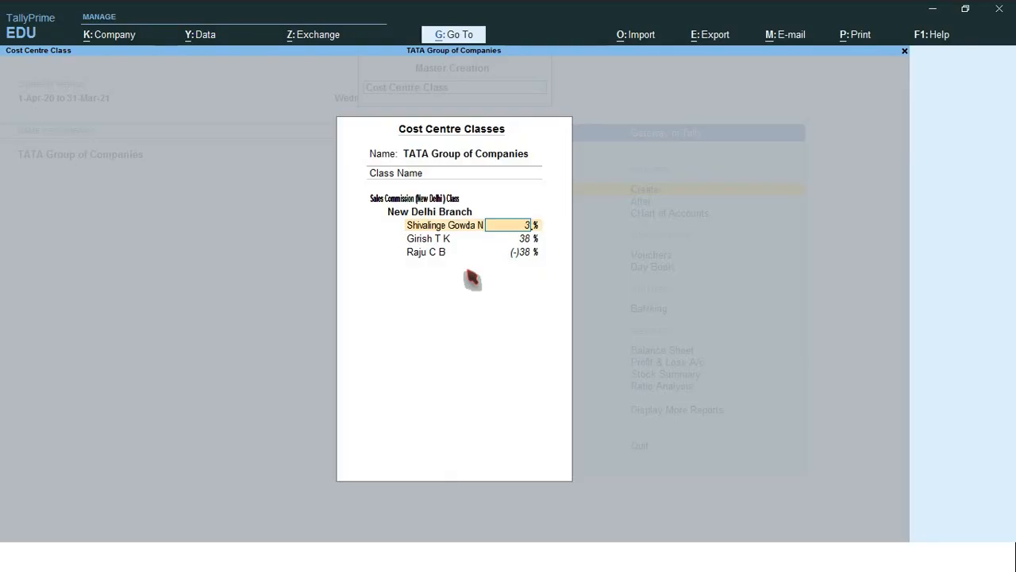
{"action": "key", "text": "Return"}
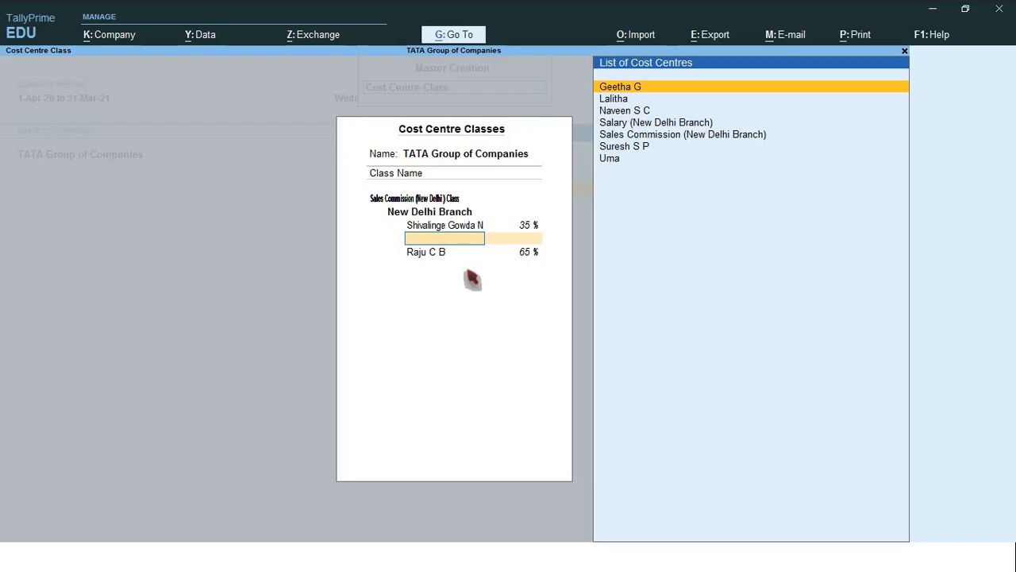
Replace the second cost centre with the second New Delhi employee in the transaction and allocate 40%.
{"action": "key", "text": "Down"}
{"action": "key", "text": "Down"}
{"action": "key", "text": "Down"}
{"action": "key", "text": "Down"}
{"action": "key", "text": "Down"}
{"action": "key", "text": "Down"}
{"action": "key", "text": "Return"}
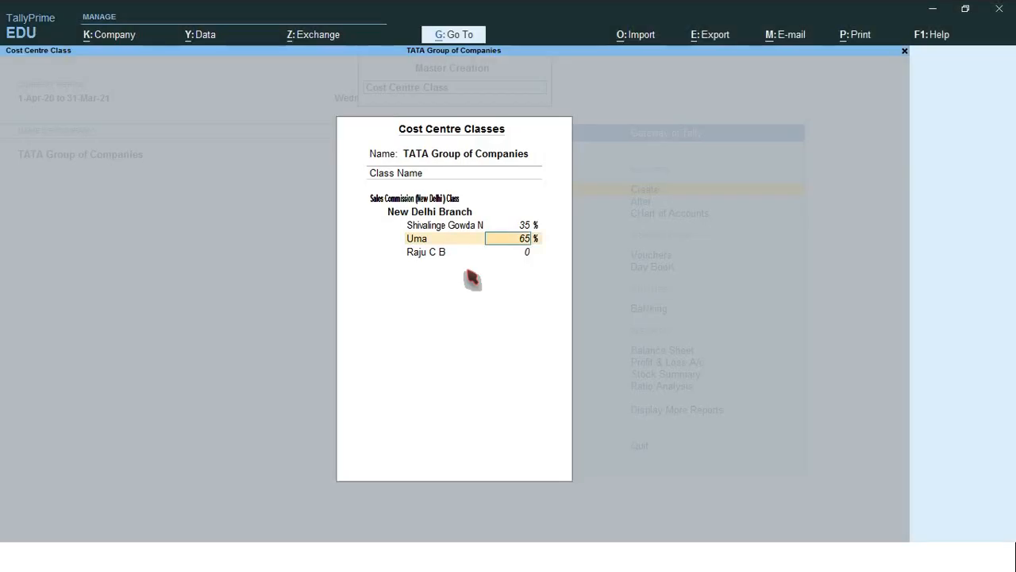
{"action": "type", "text": "40"}
{"action": "key", "text": "Return"}
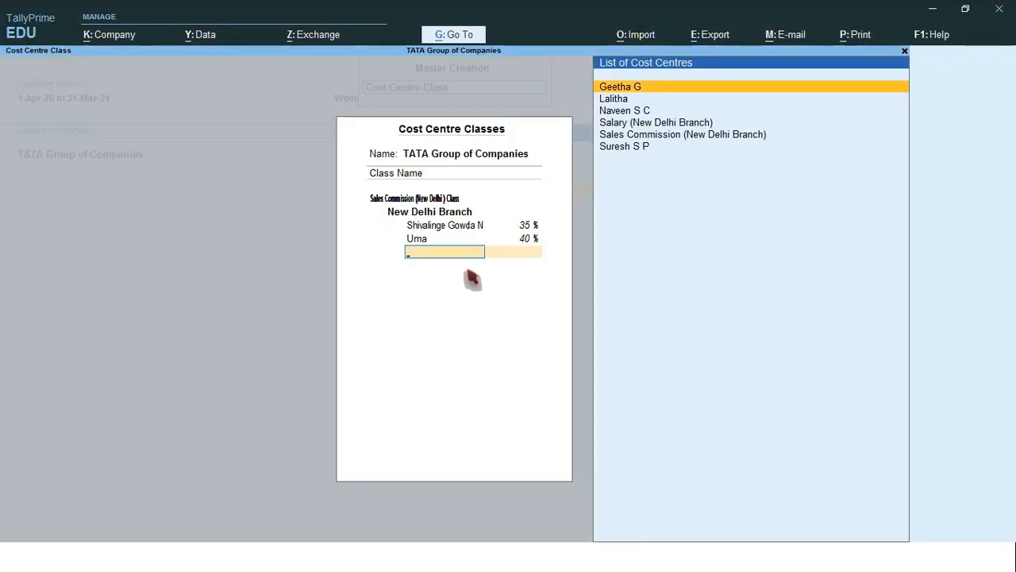
Set the third New Delhi employee in the transaction as the last cost centre with 25%, and save the class.
{"action": "key", "text": "Down"}
{"action": "key", "text": "Down"}
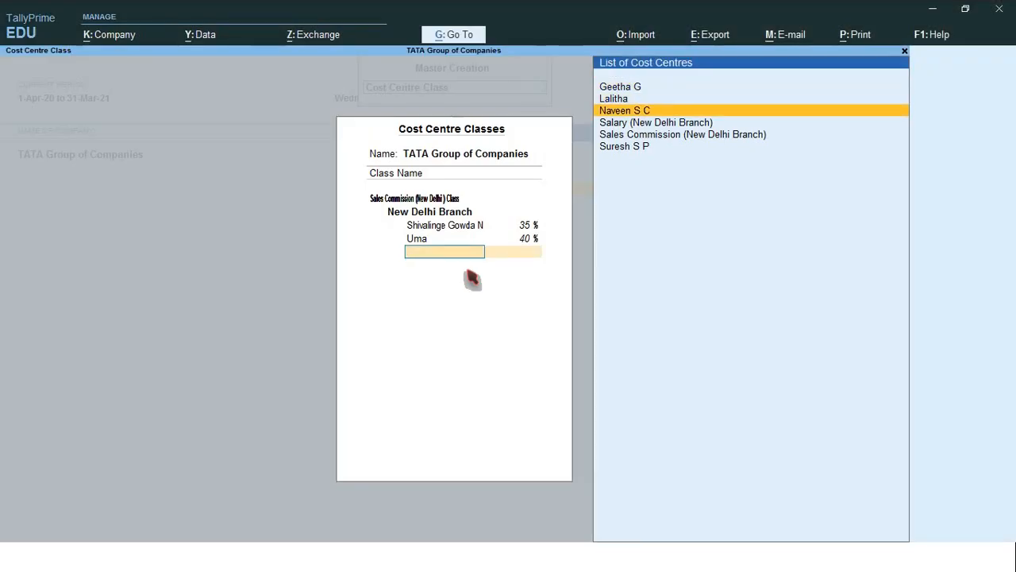
{"action": "key", "text": "Up"}
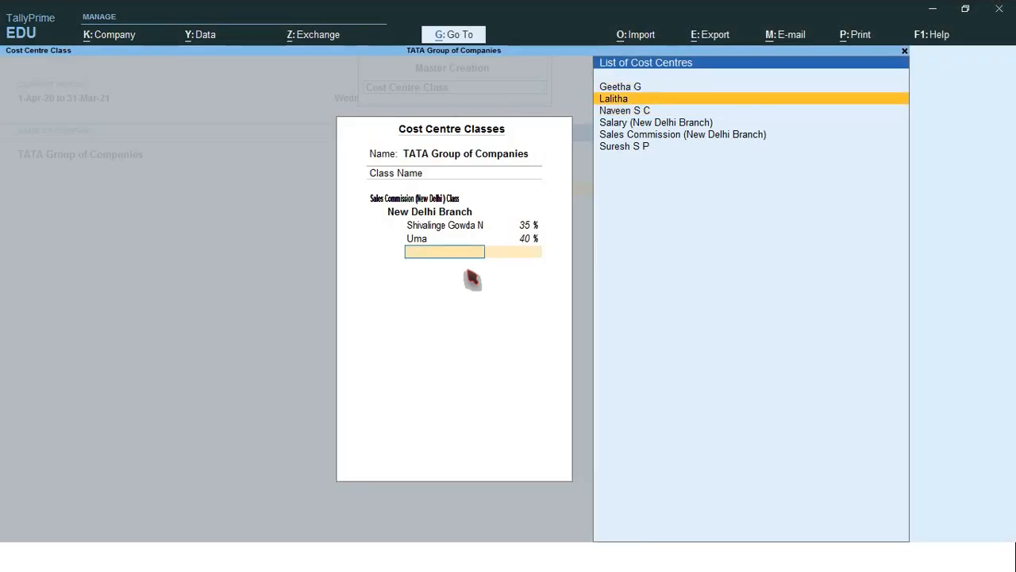
{"action": "key", "text": "Return"}
{"action": "key", "text": "Return"}
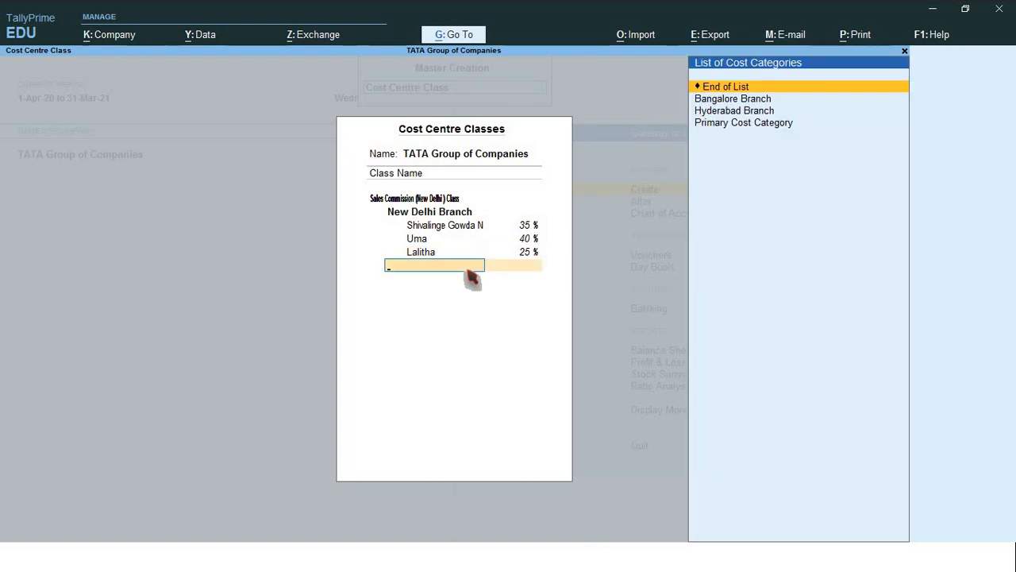
{"action": "key", "text": "ctrl+a"}
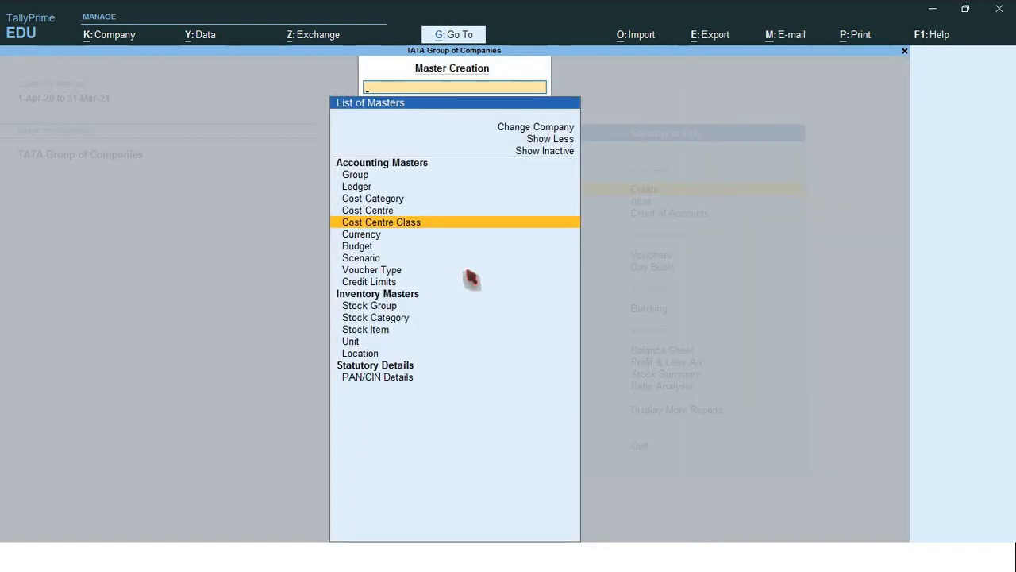
Start a payment voucher using the Sales Commission (New Delhi ) Class and debit Sales Commission with 85,000.
{"action": "key", "text": "Escape"}
{"action": "key", "text": "v"}
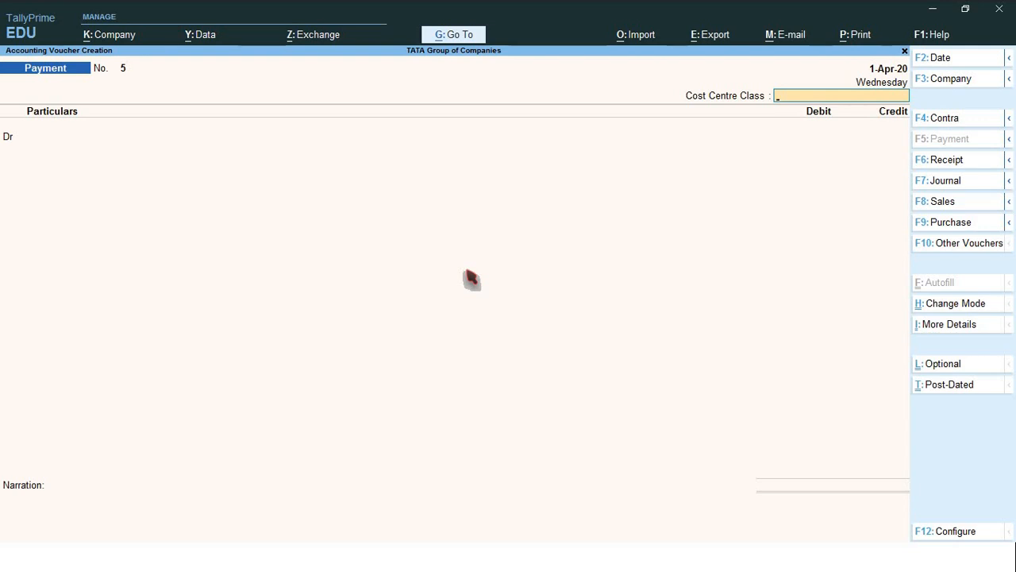
{"action": "type", "text": "Sale"}
{"action": "key", "text": "Return"}
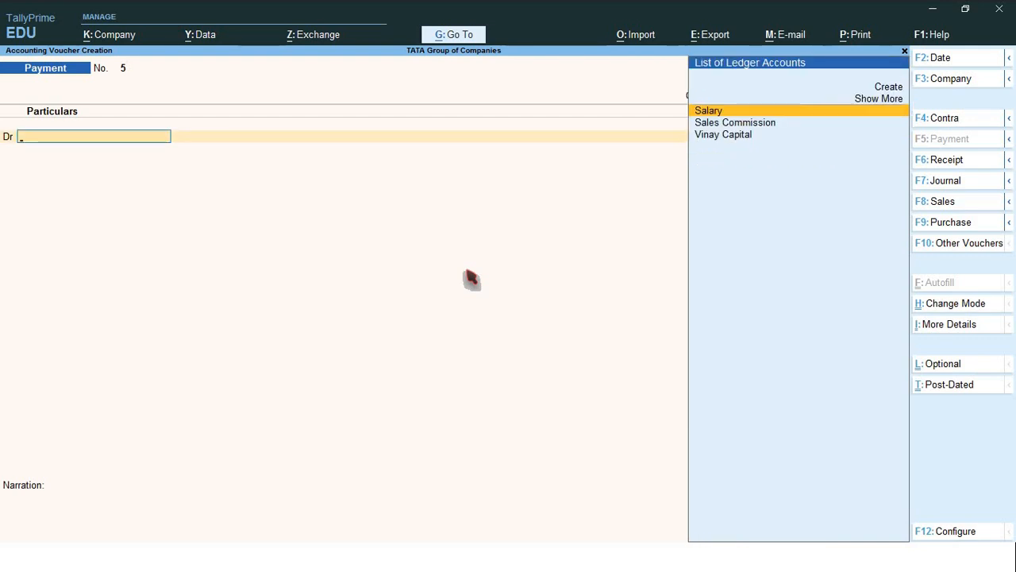
{"action": "type", "text": "Sales"}
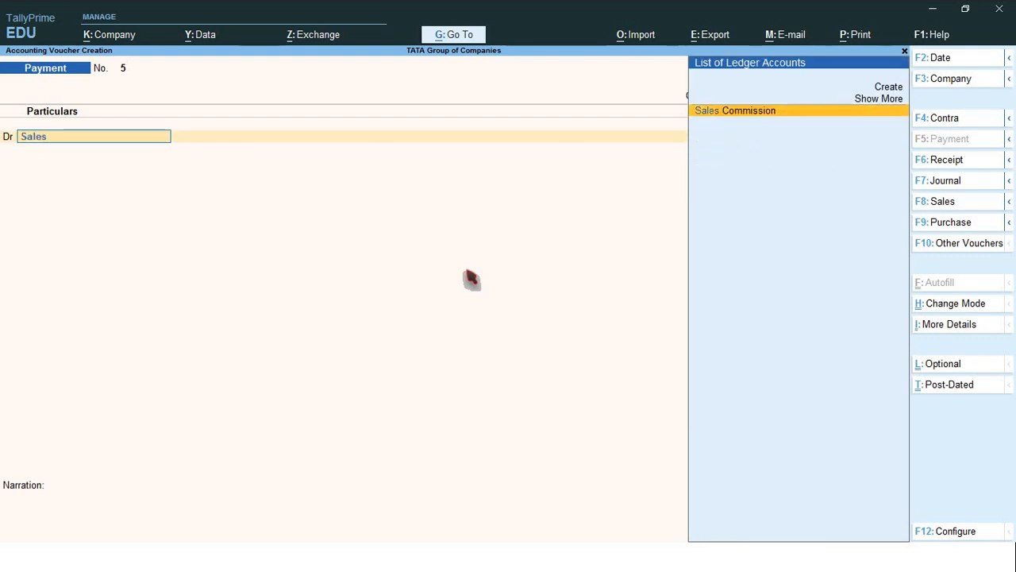
{"action": "key", "text": "Return"}
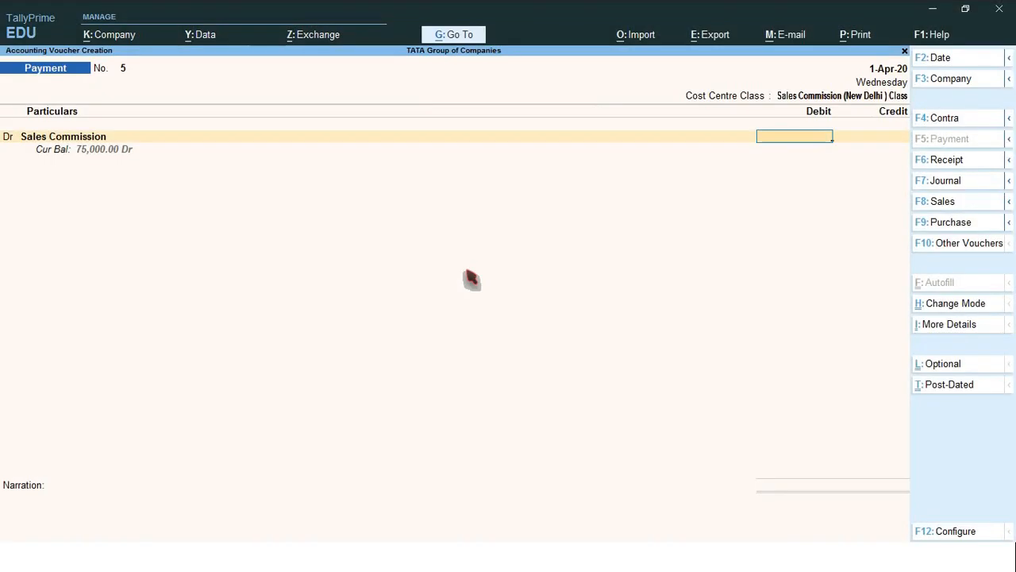
{"action": "type", "text": "85000"}
{"action": "key", "text": "Return"}
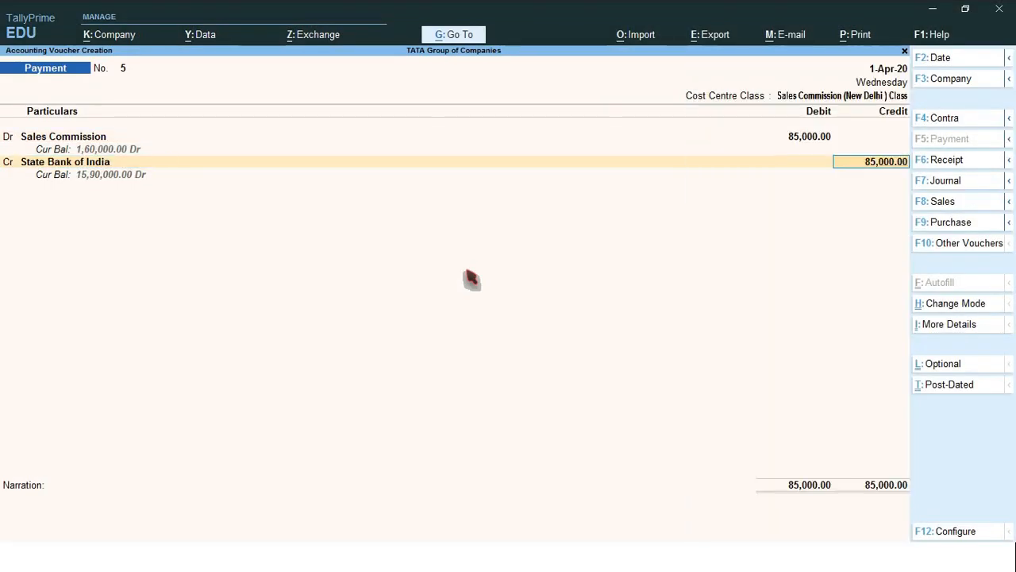
Credit State Bank of India with 85,000 and save the payment voucher.
{"action": "key", "text": "Return"}
{"action": "key", "text": "Return"}
{"action": "key", "text": "Return"}
{"action": "key", "text": "Return"}
{"action": "key", "text": "Return"}
{"action": "key", "text": "Return"}
{"action": "key", "text": "Return"}
{"action": "key", "text": "Return"}
{"action": "key", "text": "Return"}
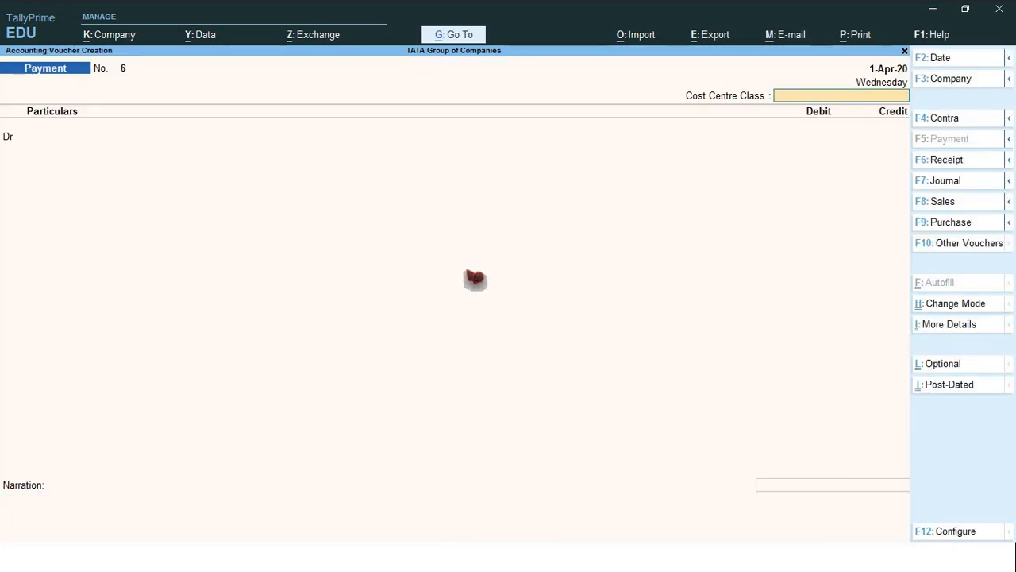
Reopen the saved commission payment to check its allocation among the New Delhi employees, and leave it without changes.
{"action": "key", "text": "Page_Up"}
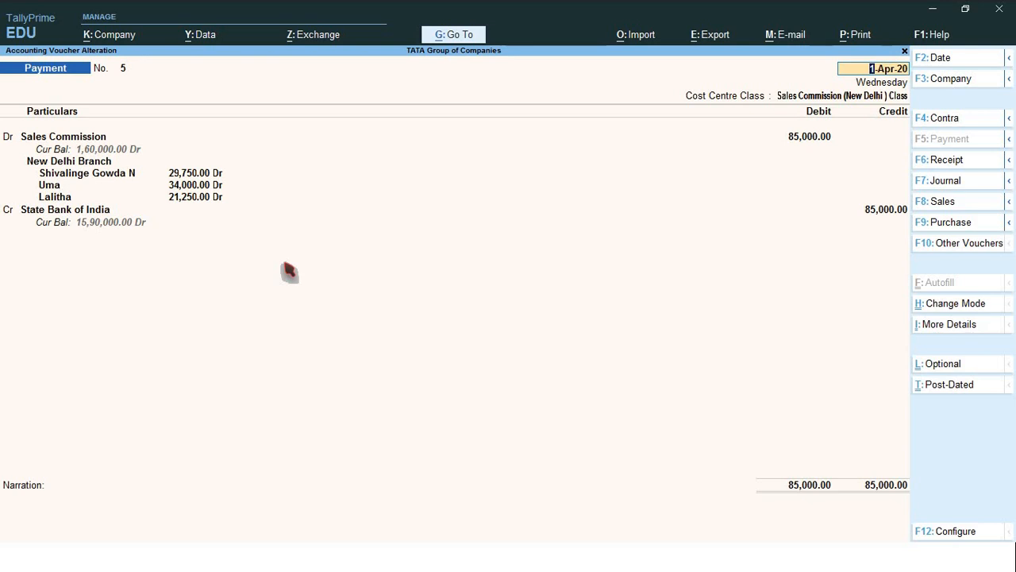
{"action": "key", "text": "BackSpace"}
{"action": "key", "text": "Escape"}
{"action": "key", "text": "Return"}
Quit voucher entry and advance the presentation to read the Hyderabad Branch commission transaction.
{"action": "key", "text": "Escape"}
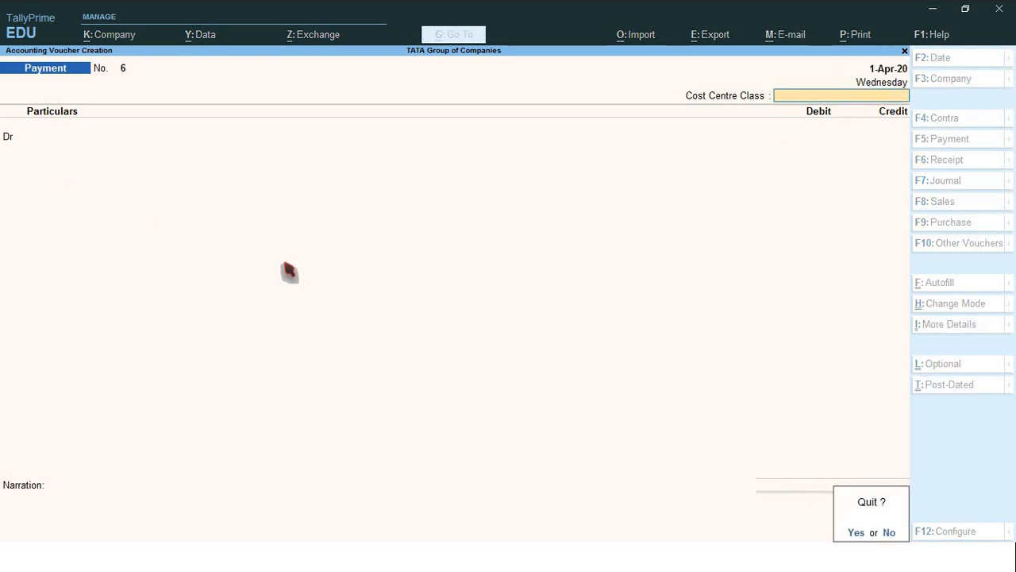
{"action": "key", "text": "Return"}
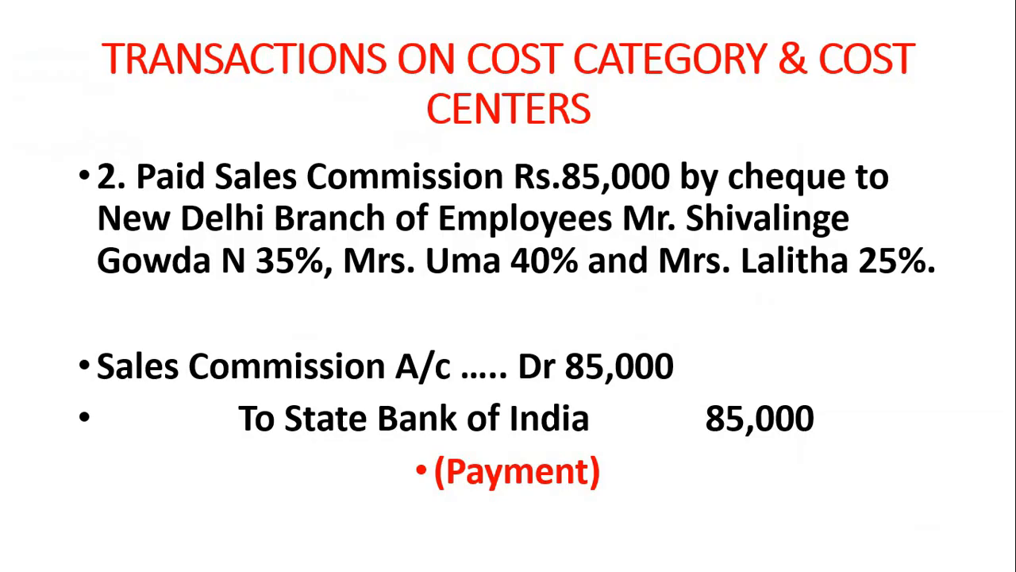
{"action": "key", "text": "Right"}
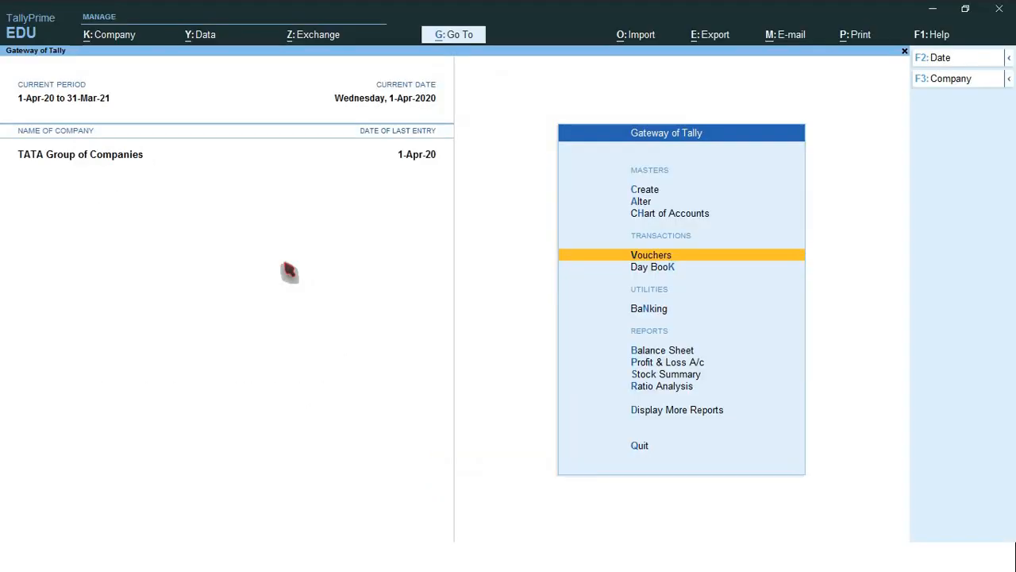
Open the Cost Centre Class master from the expanded list of masters.
{"action": "key", "text": "Up"}
{"action": "key", "text": "Up"}
{"action": "key", "text": "Up"}
{"action": "key", "text": "Return"}
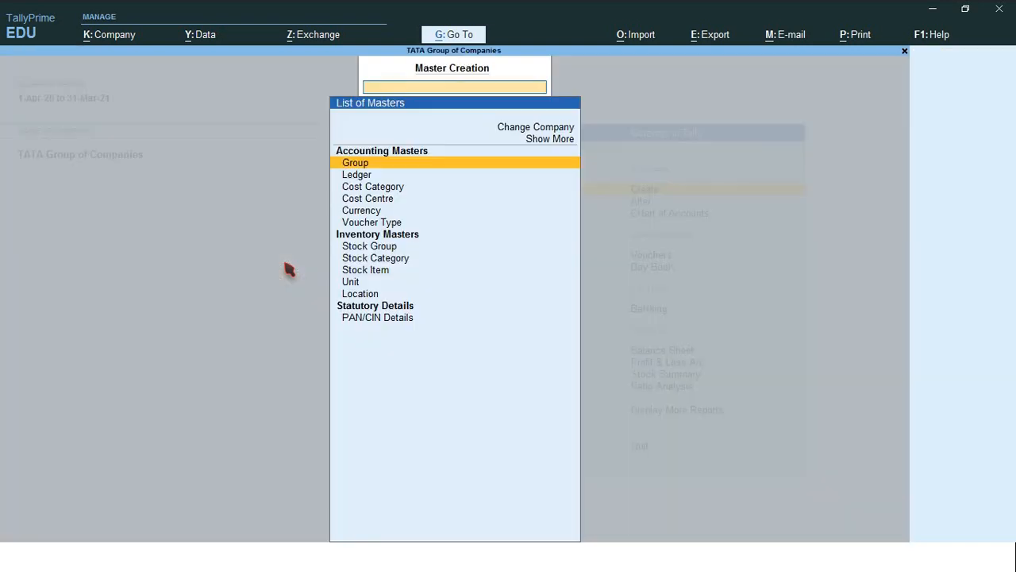
{"action": "key", "text": "Up"}
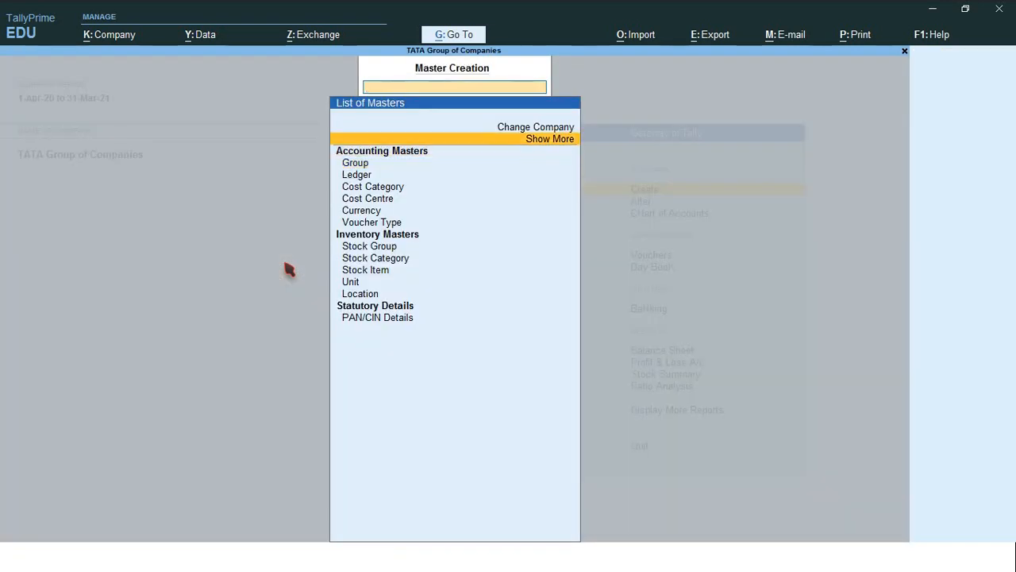
{"action": "key", "text": "Return"}
{"action": "key", "text": "Down"}
{"action": "key", "text": "Down"}
{"action": "key", "text": "Down"}
{"action": "key", "text": "Down"}
{"action": "key", "text": "Down"}
{"action": "key", "text": "Down"}
{"action": "key", "text": "Down"}
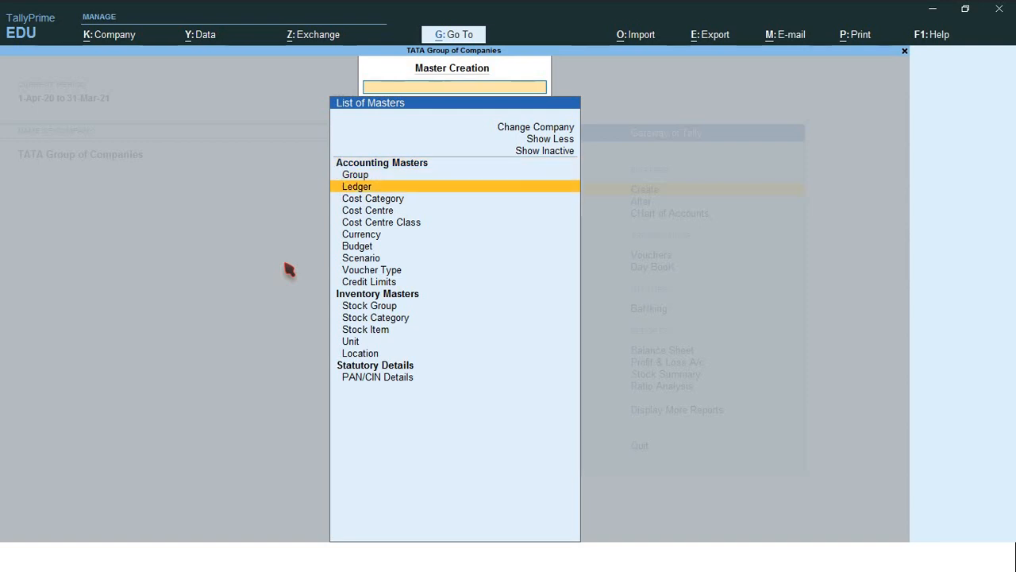
{"action": "key", "text": "Return"}
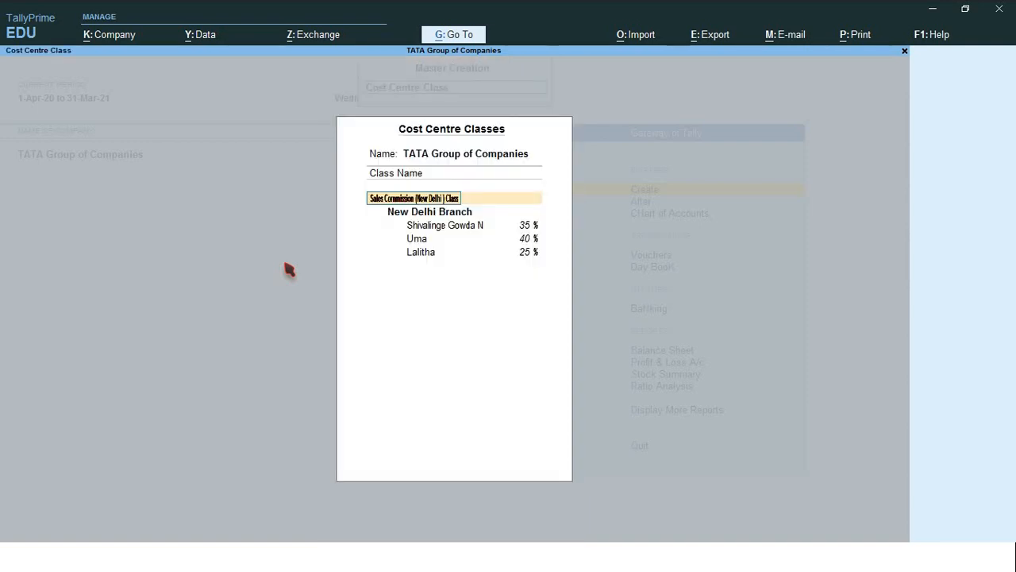
Rename the New Delhi commission class as Sales Commission (Hyderabad) Class and set its cost category to Hyderabad Branch.
{"action": "type", "text": "Sales Commission (Hyd"}
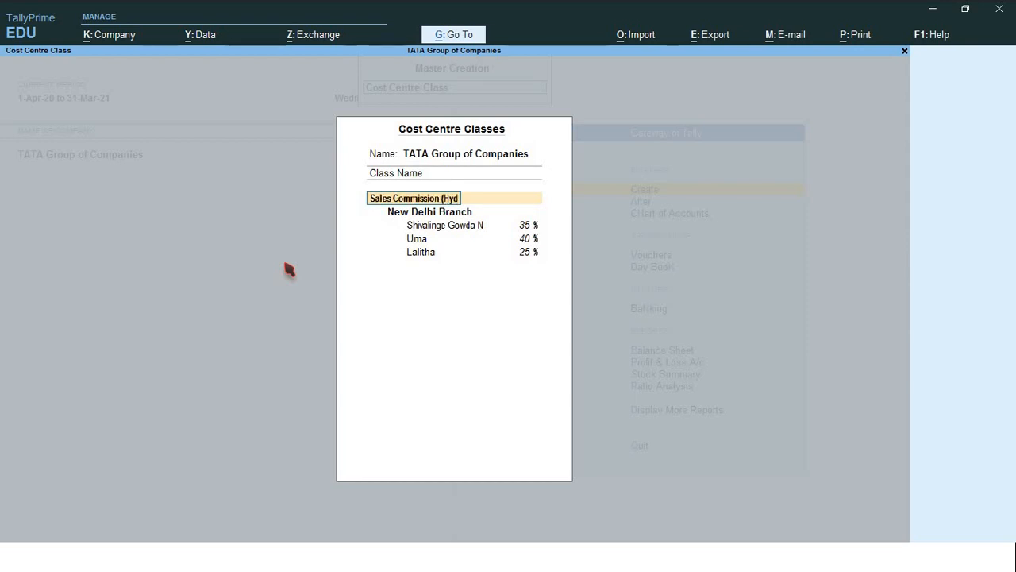
{"action": "type", "text": "erabad"}
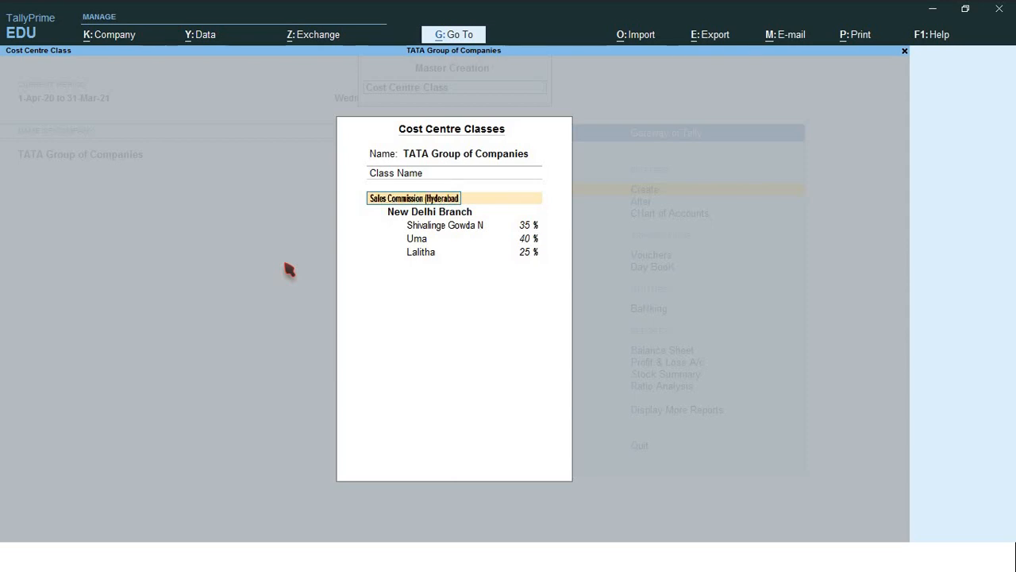
{"action": "type", "text": ")) Class"}
{"action": "key", "text": "Return"}
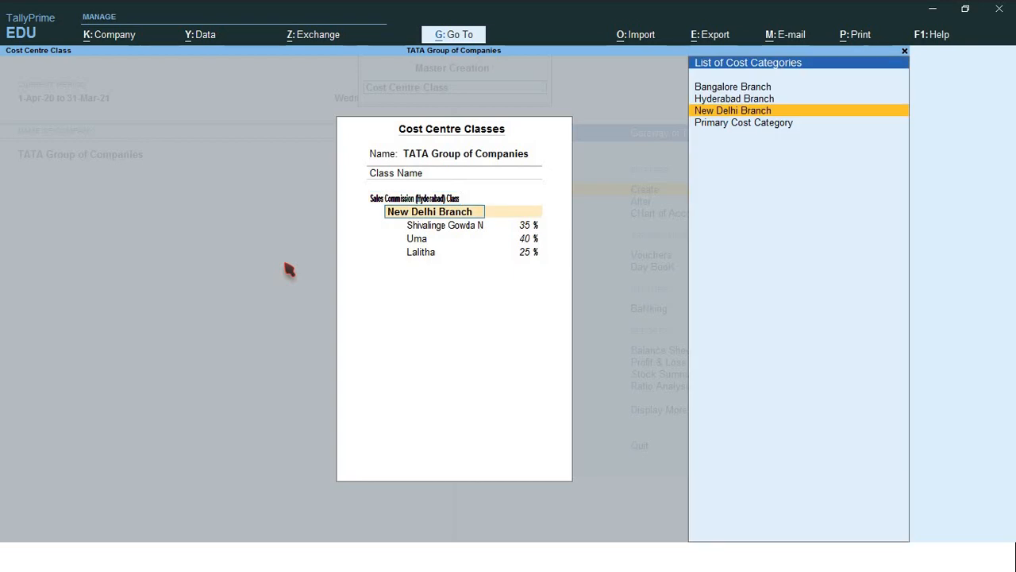
{"action": "key", "text": "Up"}
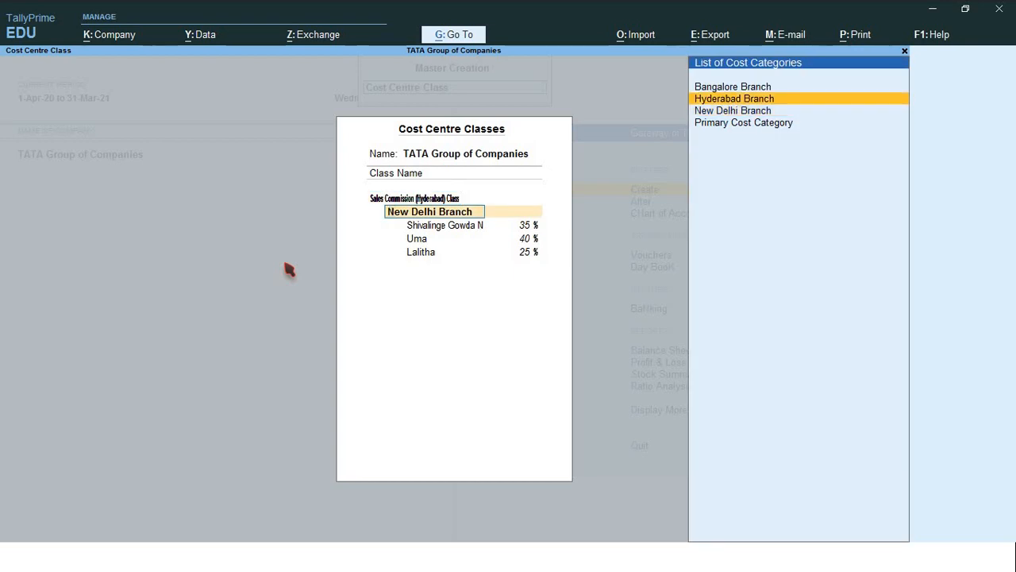
{"action": "key", "text": "Return"}
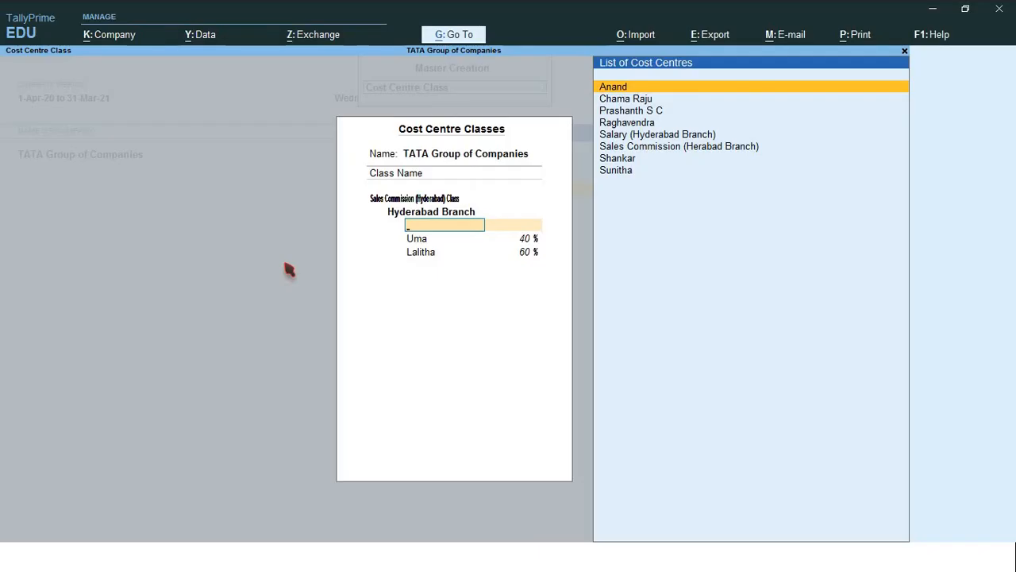
Replace the first cost centre with the first Hyderabad employee in the transaction and allocate 38%.
{"action": "key", "text": "Down"}
{"action": "key", "text": "Down"}
{"action": "key", "text": "Down"}
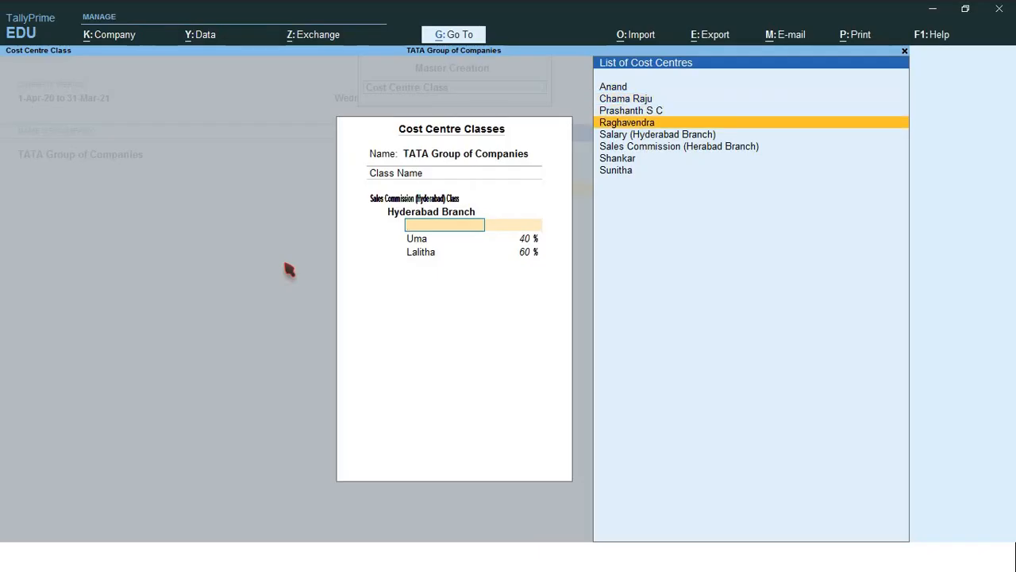
{"action": "key", "text": "Return"}
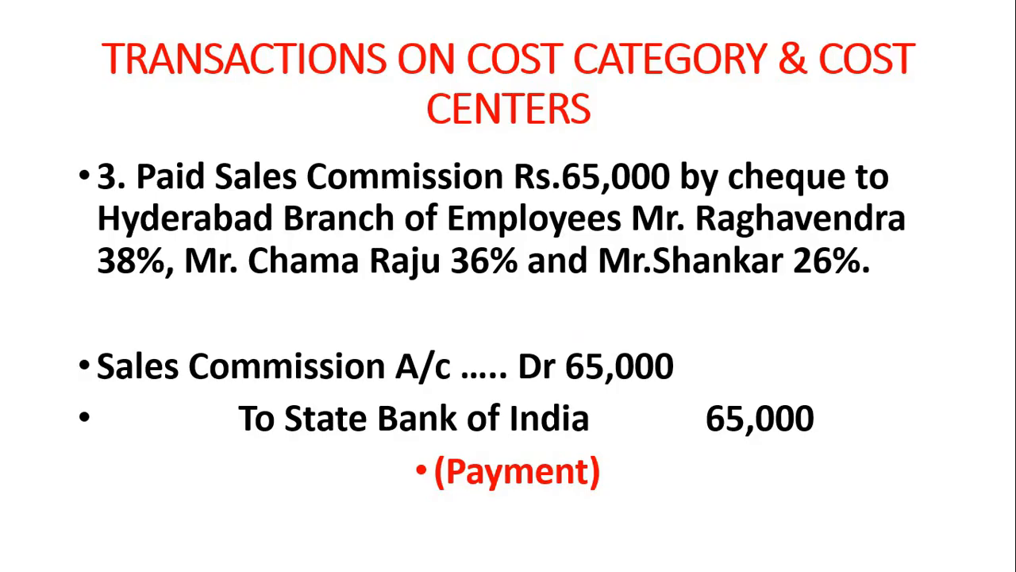
{"action": "type", "text": "38"}
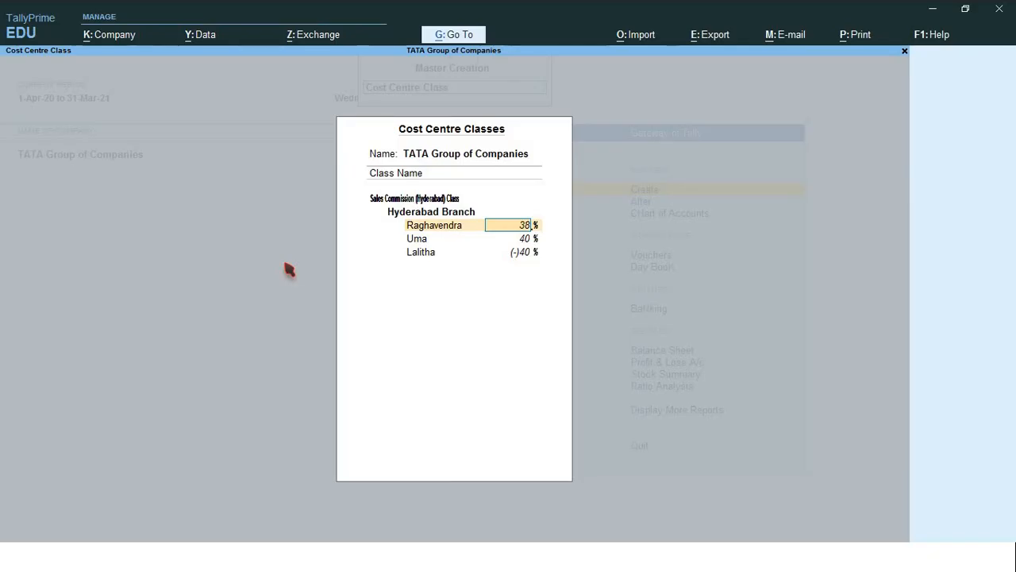
{"action": "key", "text": "Return"}
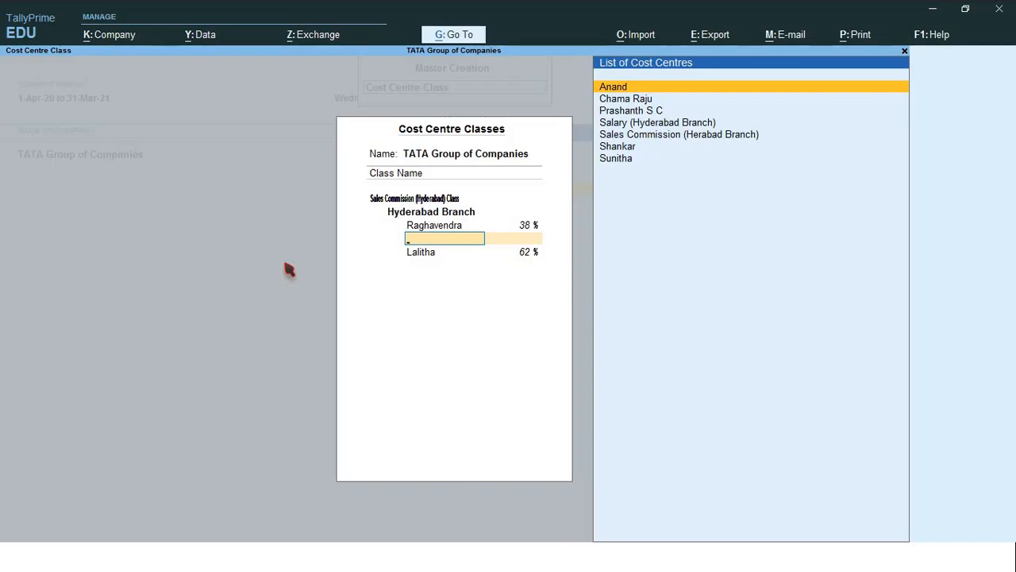
Replace the second cost centre with the second Hyderabad employee in the transaction and allocate 36%.
{"action": "key", "text": "Down"}
{"action": "key", "text": "Return"}
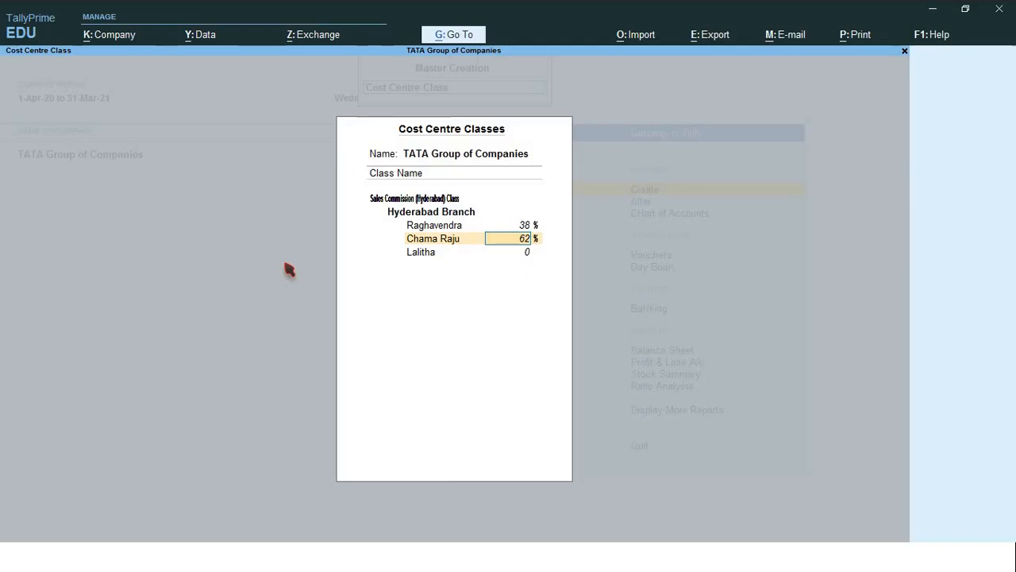
{"action": "type", "text": "36"}
{"action": "key", "text": "Return"}
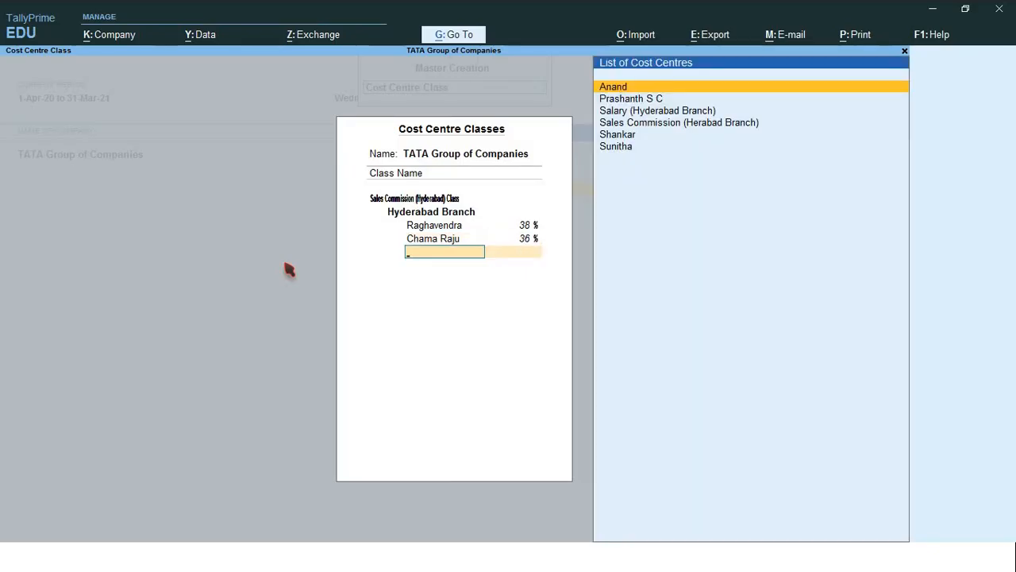
Set the third cost centre to the Hyderabad sales employee listed just above the last entry and allocate 26%.
{"action": "key", "text": "Down"}
{"action": "key", "text": "Down"}
{"action": "key", "text": "Down"}
{"action": "key", "text": "Down"}
{"action": "key", "text": "Down"}
{"action": "key", "text": "Up"}
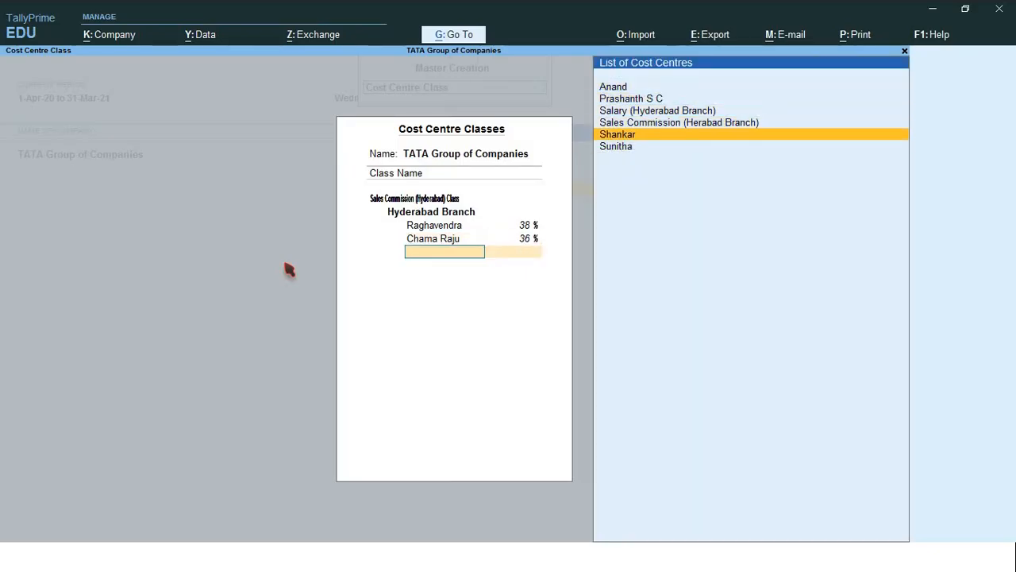
{"action": "key", "text": "Return"}
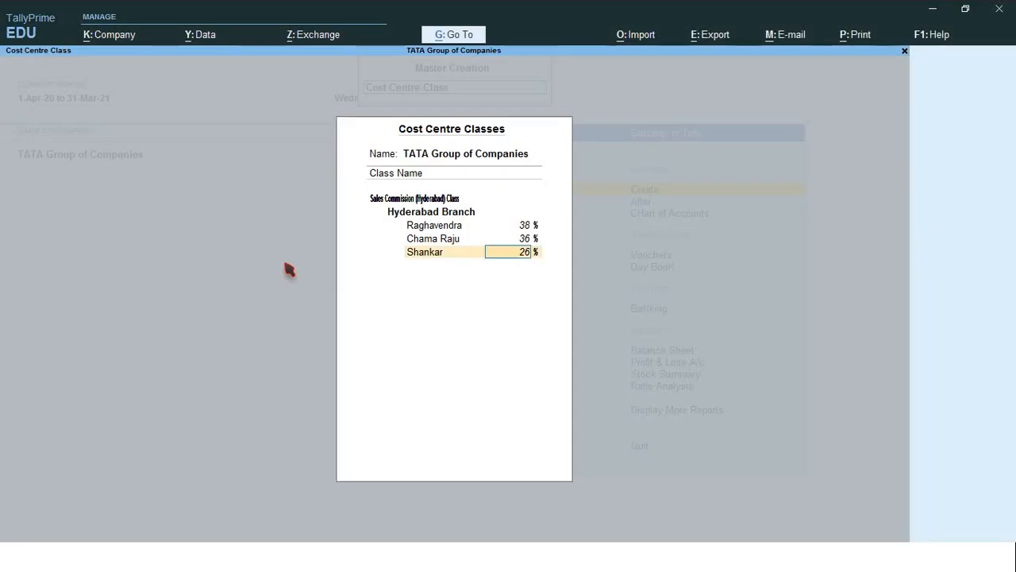
{"action": "key", "text": "Return"}
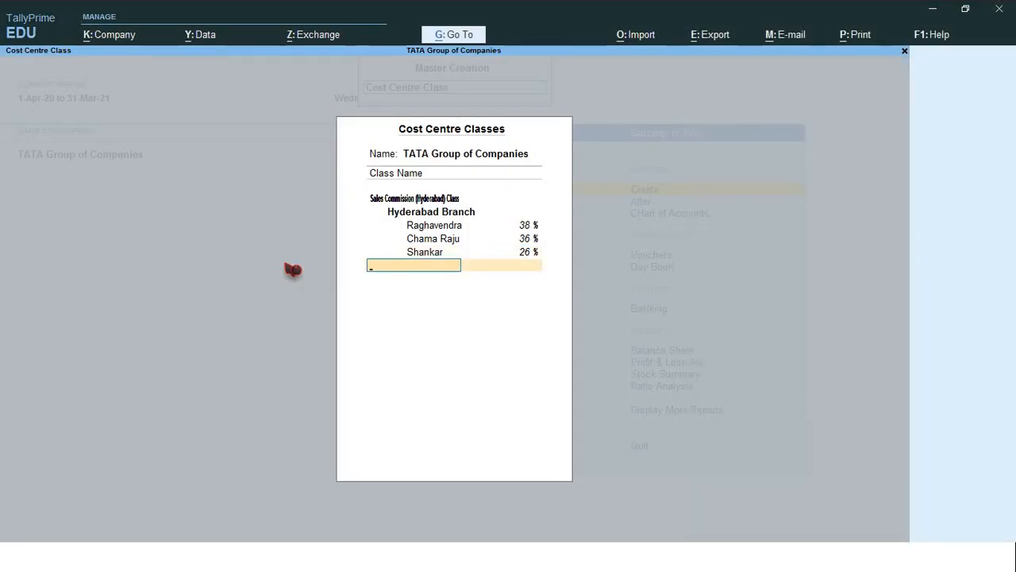
Go through the Hyderabad commission class entries, save the class and return to the Gateway of Tally.
{"action": "key", "text": "Up"}
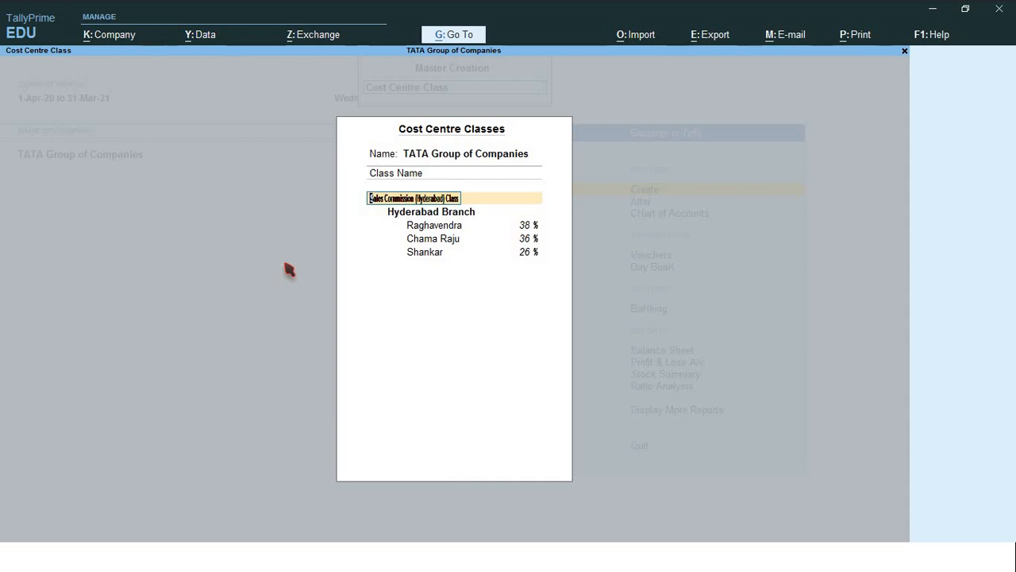
{"action": "key", "text": "Return"}
{"action": "key", "text": "Return"}
{"action": "key", "text": "Return"}
{"action": "key", "text": "Return"}
{"action": "key", "text": "Return"}
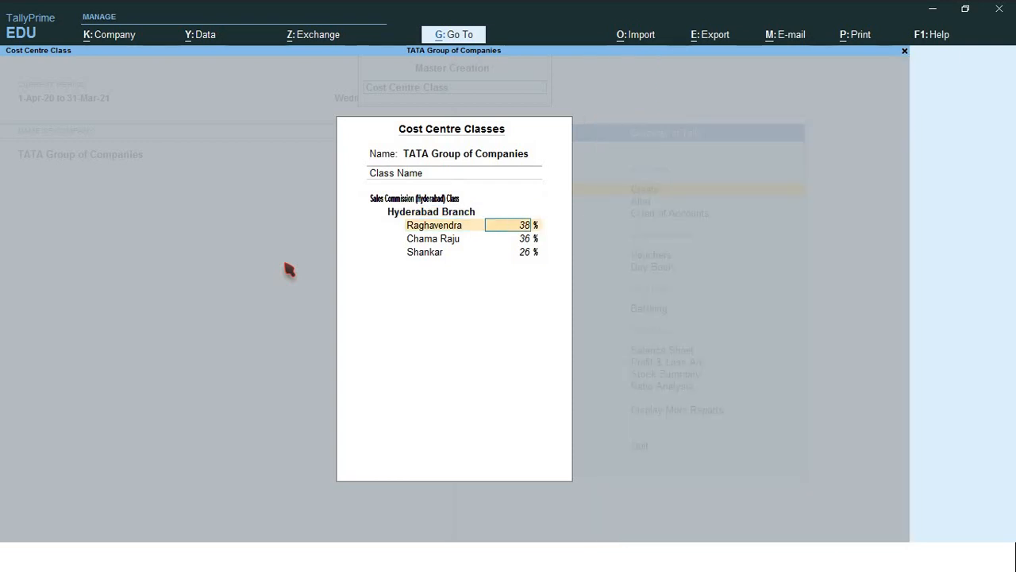
{"action": "key", "text": "Return"}
{"action": "key", "text": "Return"}
{"action": "key", "text": "Return"}
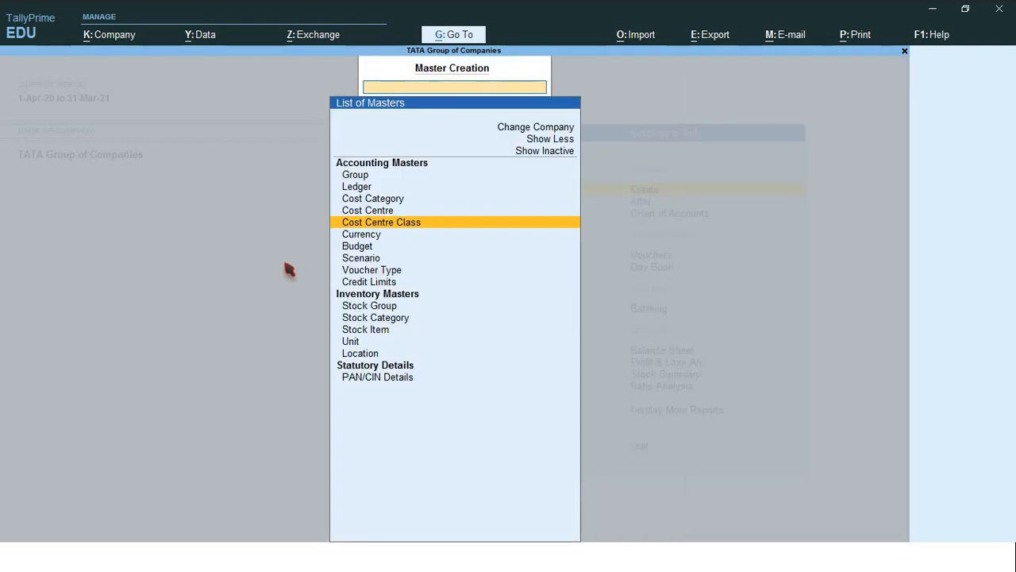
{"action": "key", "text": "Escape"}
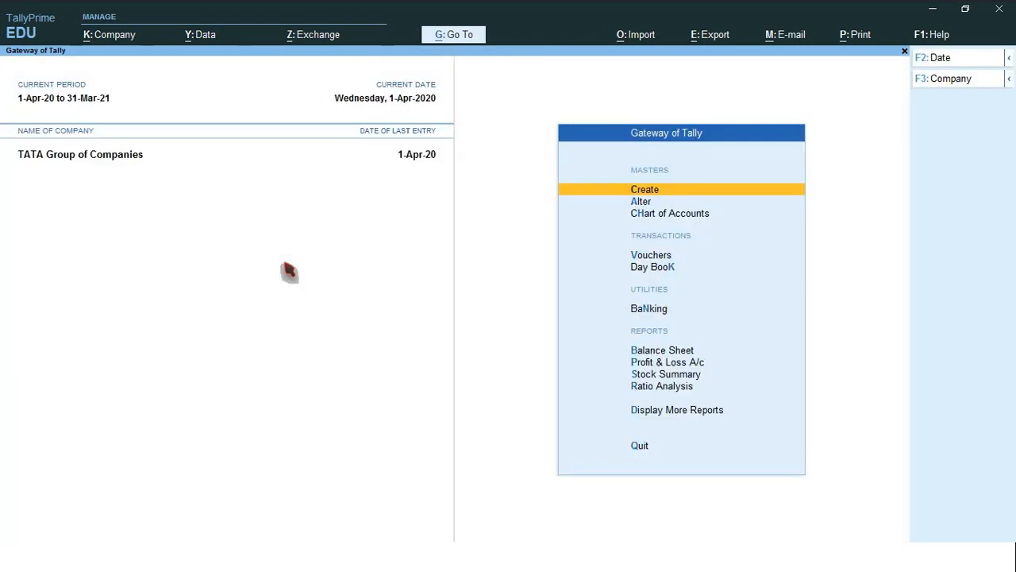
Create a payment voucher using Sales Commission (Hyderabad) Class and debit the Sales Commission ledger with 65,000.
{"action": "key", "text": "v"}
{"action": "type", "text": "Sales"}
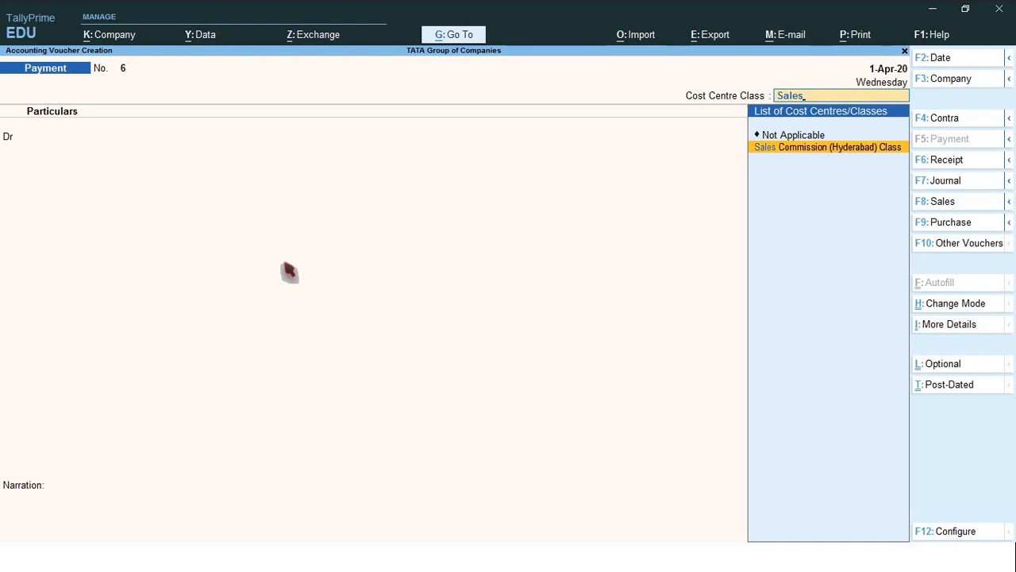
{"action": "key", "text": "Return"}
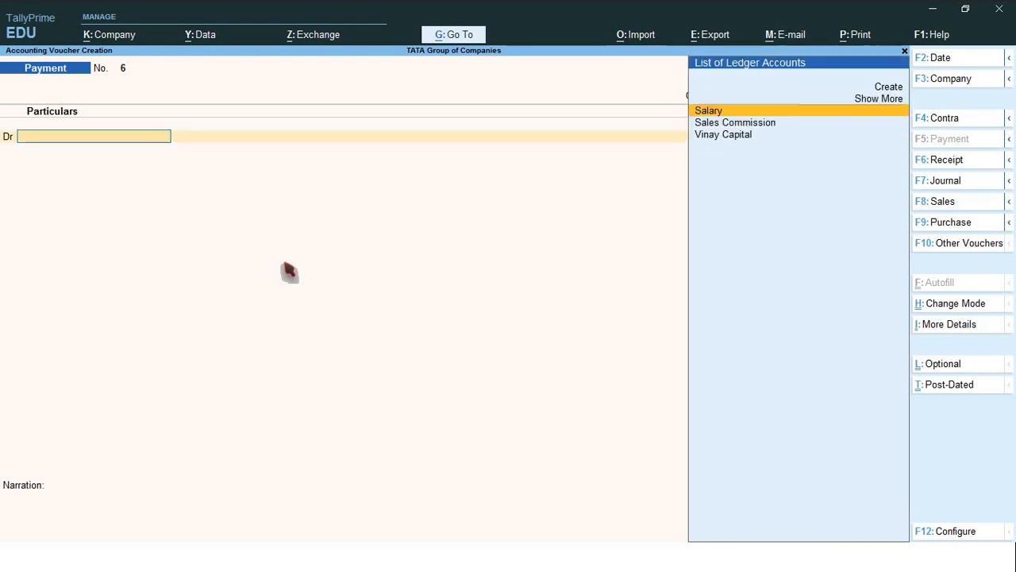
{"action": "key", "text": "Down"}
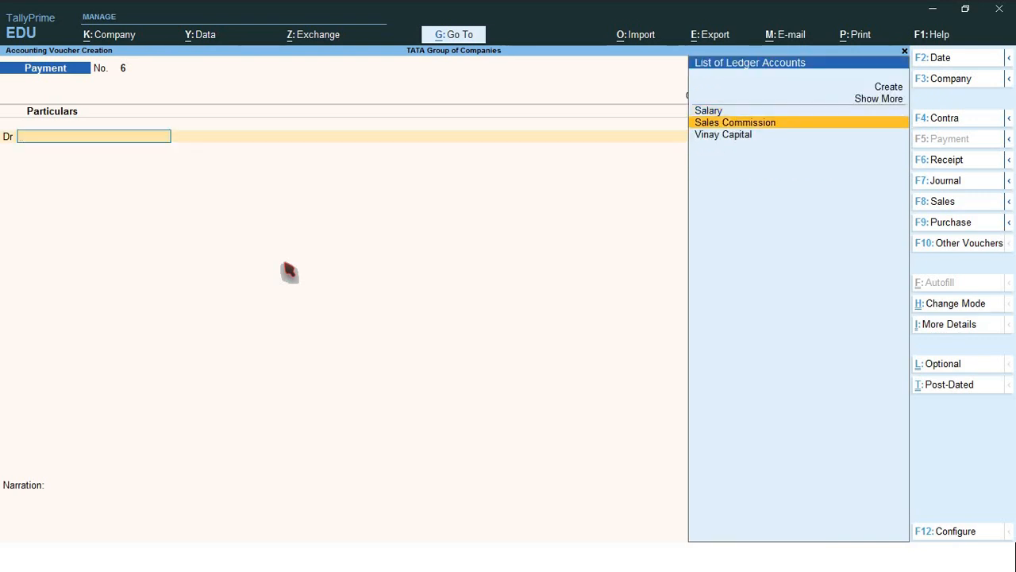
{"action": "key", "text": "Return"}
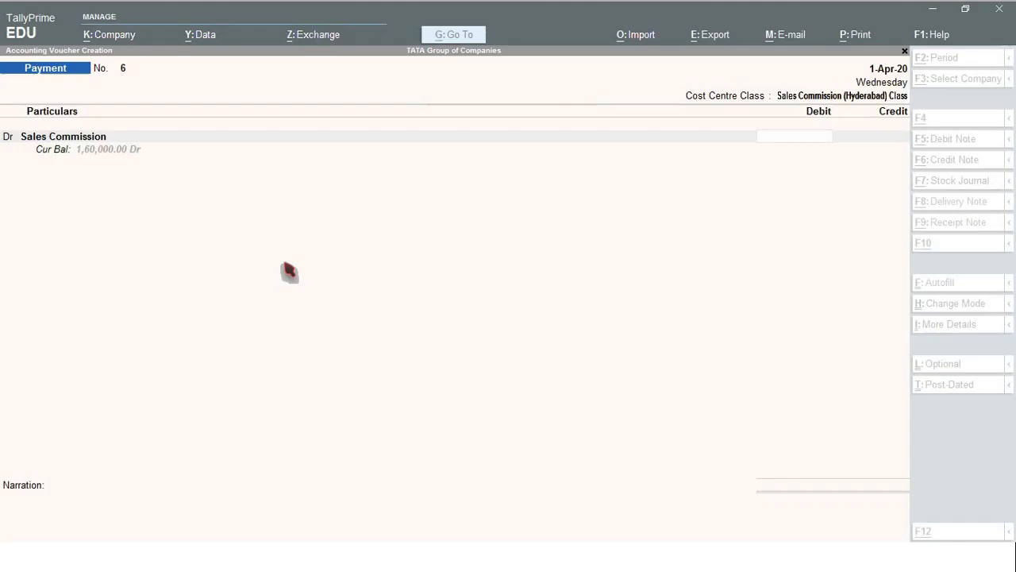
{"action": "type", "text": "65,000"}
{"action": "key", "text": "Return"}
Credit State Bank of India with 65,000, keep the default cheque allocation and save the payment voucher.
{"action": "key", "text": "Return"}
{"action": "key", "text": "Return"}
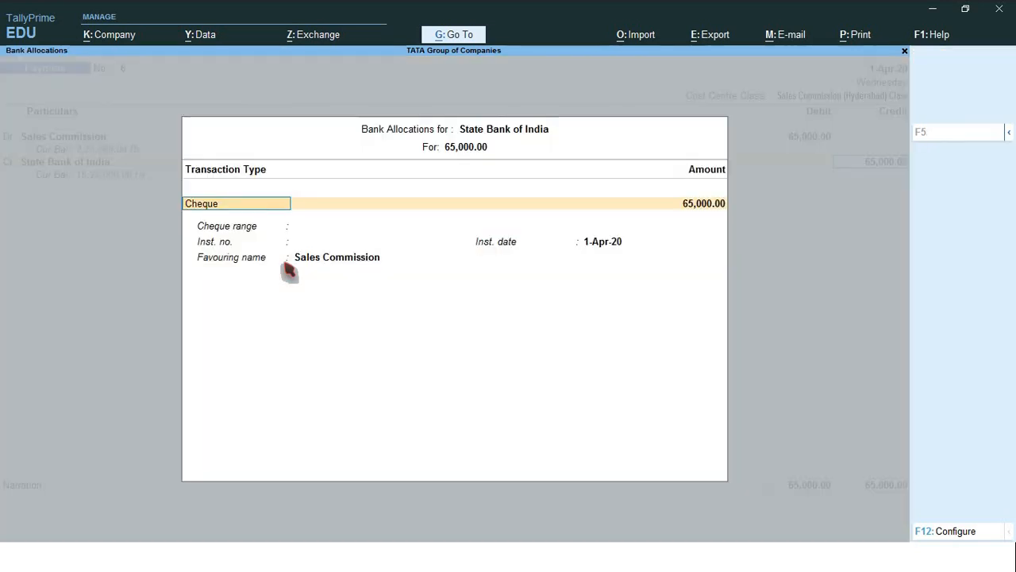
{"action": "key", "text": "Return"}
{"action": "key", "text": "Return"}
{"action": "key", "text": "Return"}
{"action": "key", "text": "Return"}
{"action": "key", "text": "Return"}
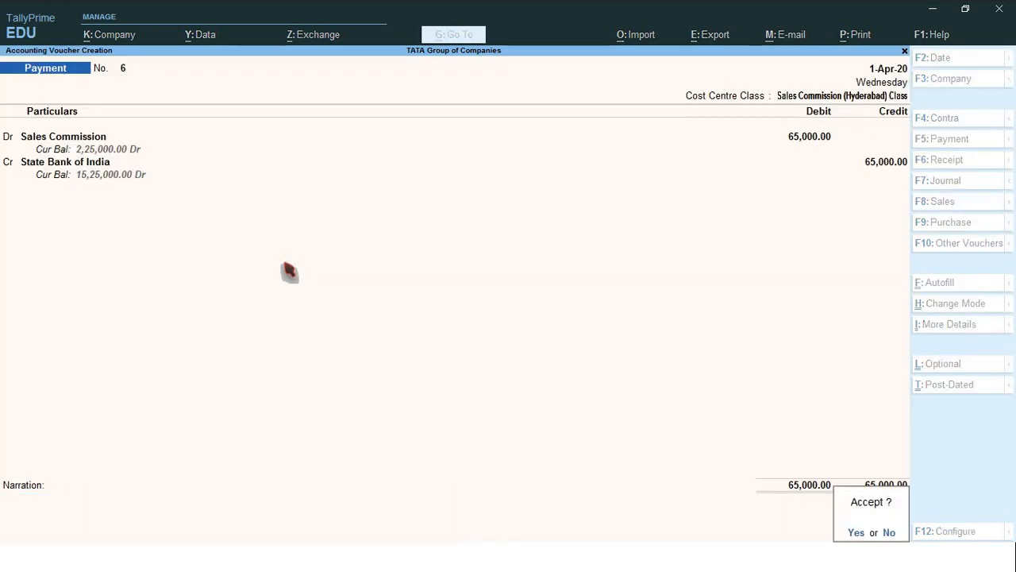
{"action": "key", "text": "Return"}
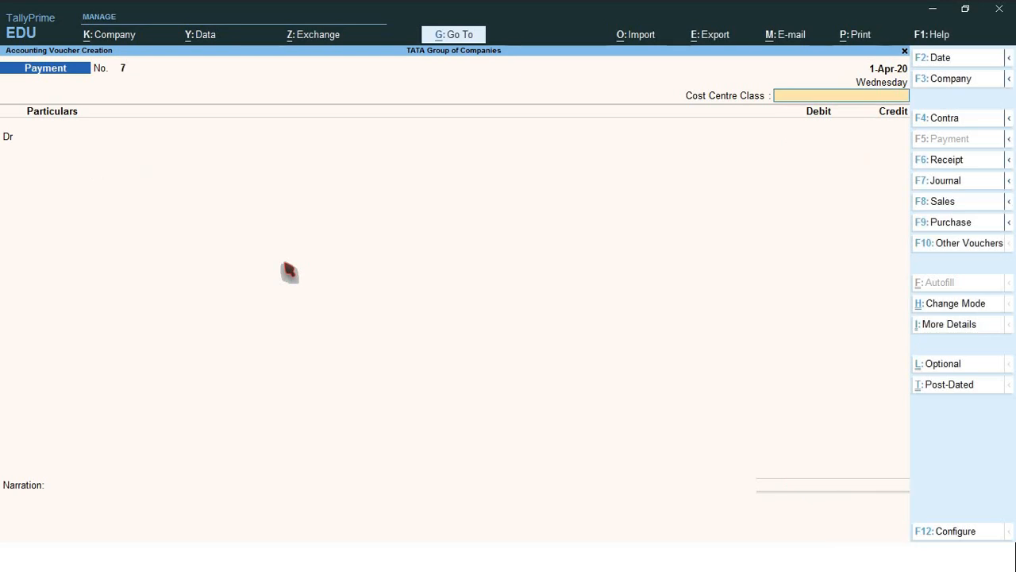
Examine the cost centre allocation in the saved Hyderabad commission payment, then leave voucher entry.
{"action": "key", "text": "Page_Up"}
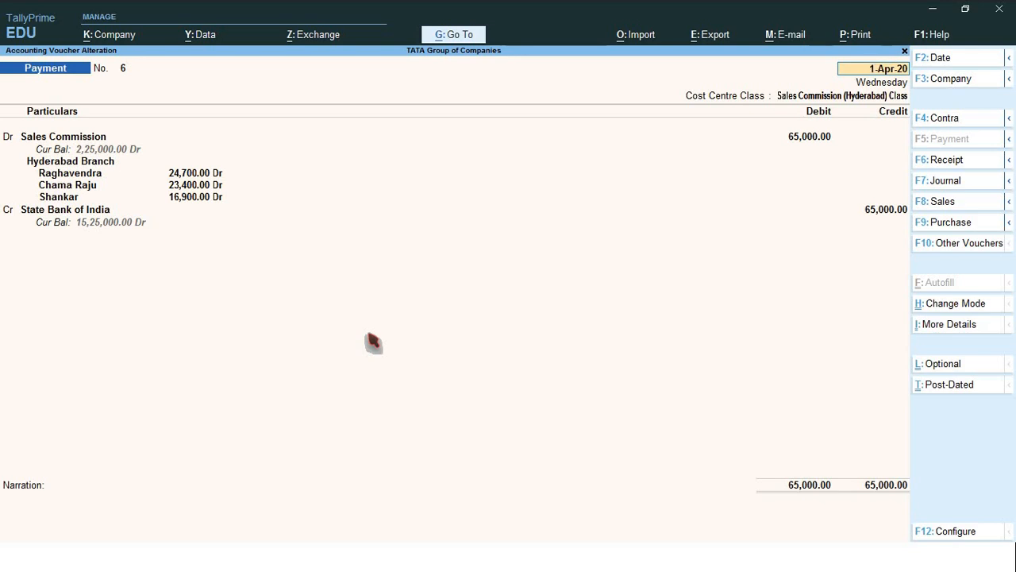
{"action": "key", "text": "BackSpace"}
{"action": "key", "text": "Escape"}
{"action": "key", "text": "y"}
{"action": "key", "text": "Escape"}
{"action": "key", "text": "y"}
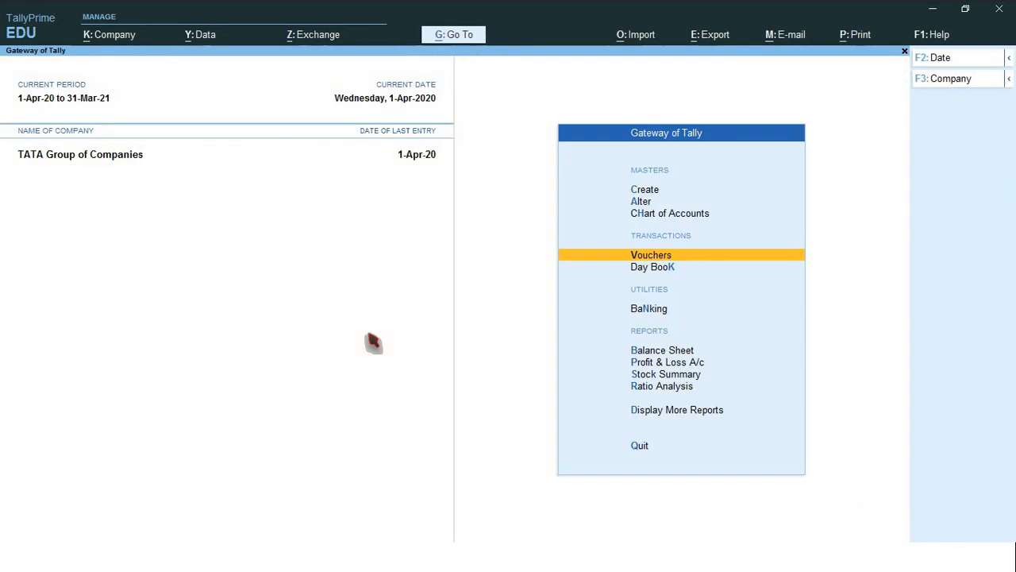
Display the cost centres' Category Summary report from the statements of accounts.
{"action": "key", "text": "d"}
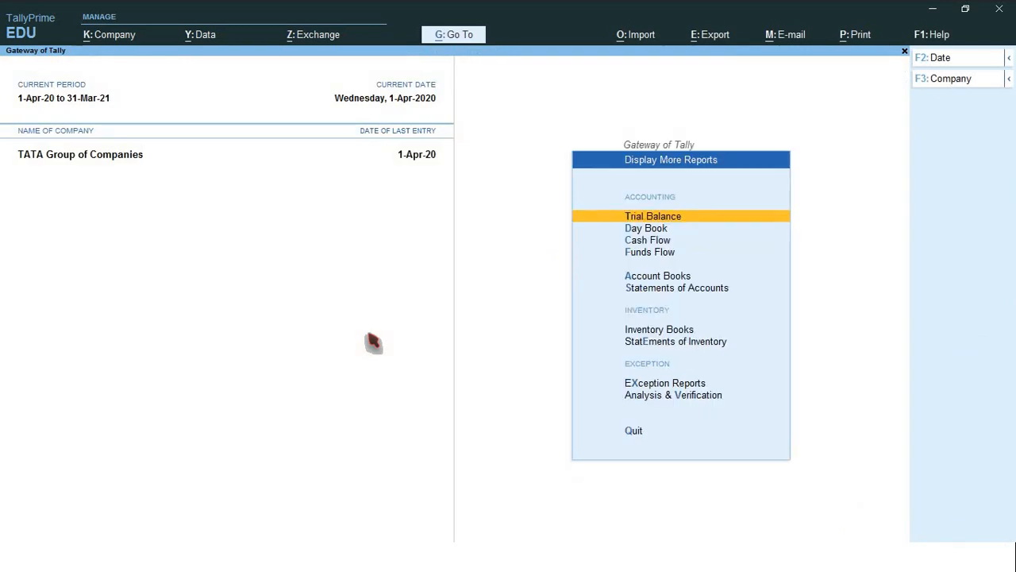
{"action": "key", "text": "s"}
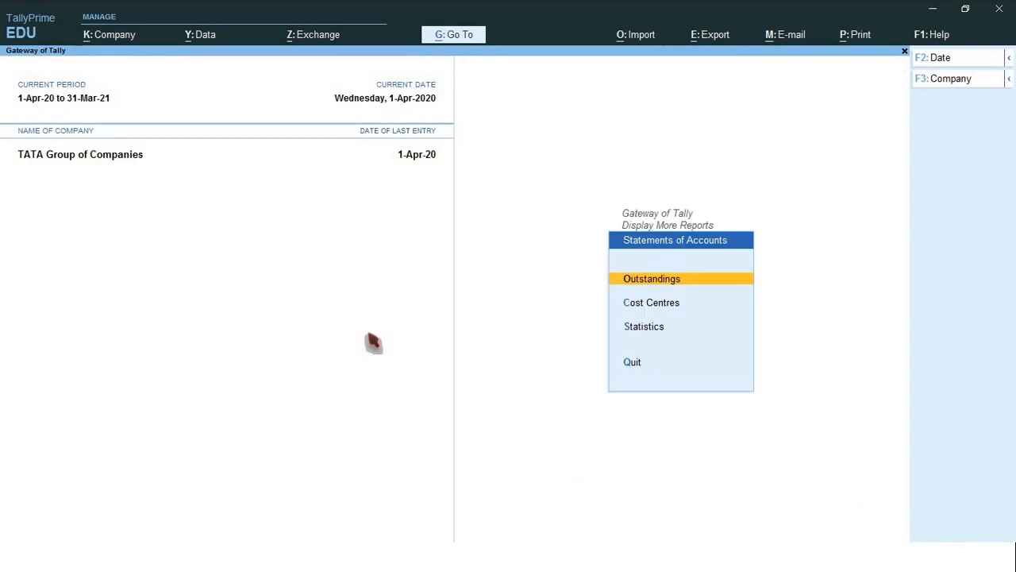
{"action": "key", "text": "Down"}
{"action": "key", "text": "Return"}
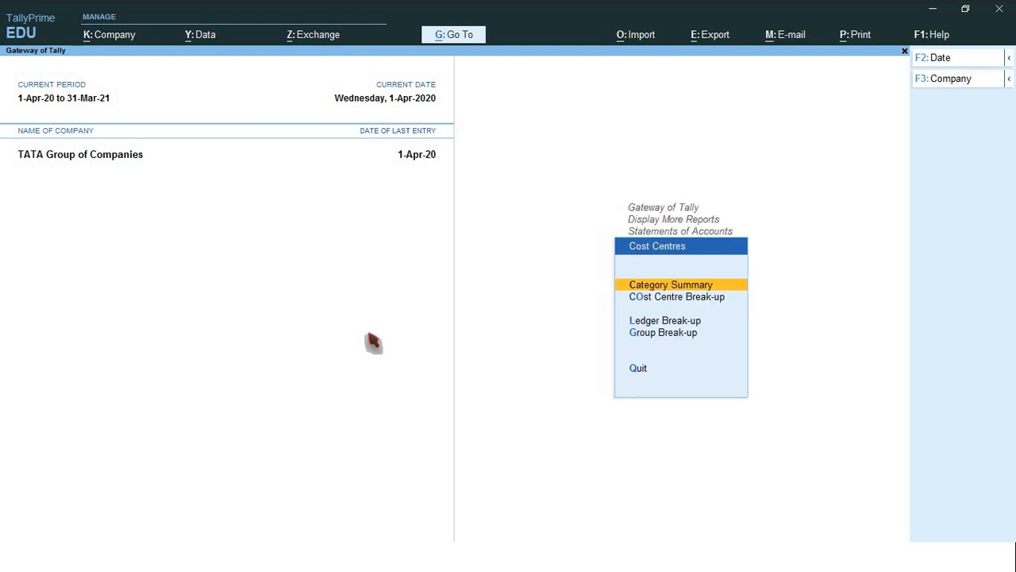
{"action": "key", "text": "Return"}
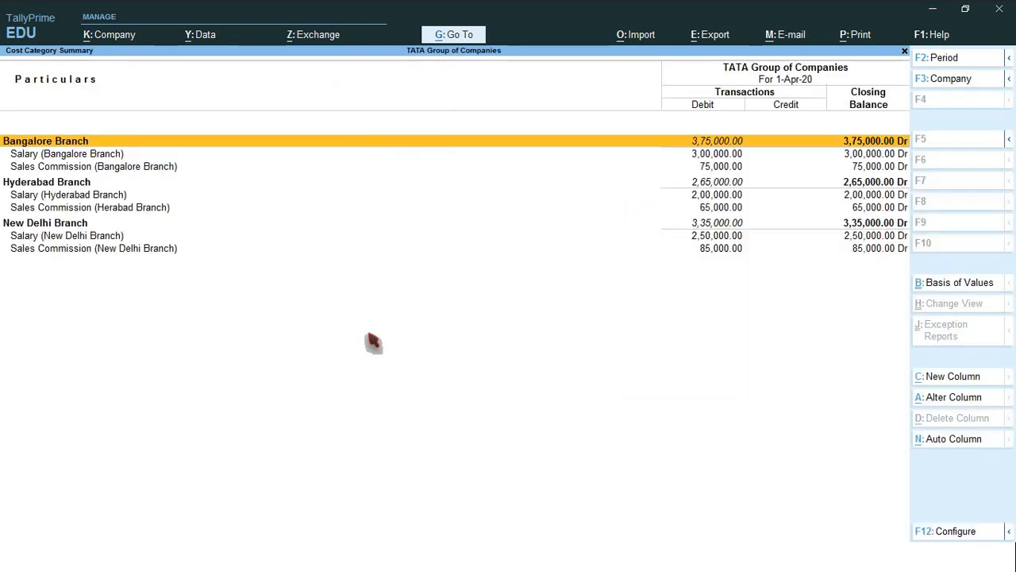
Examine the employee break-up of Salary and Sales Commission for the Bangalore Branch.
{"action": "key", "text": "Down"}
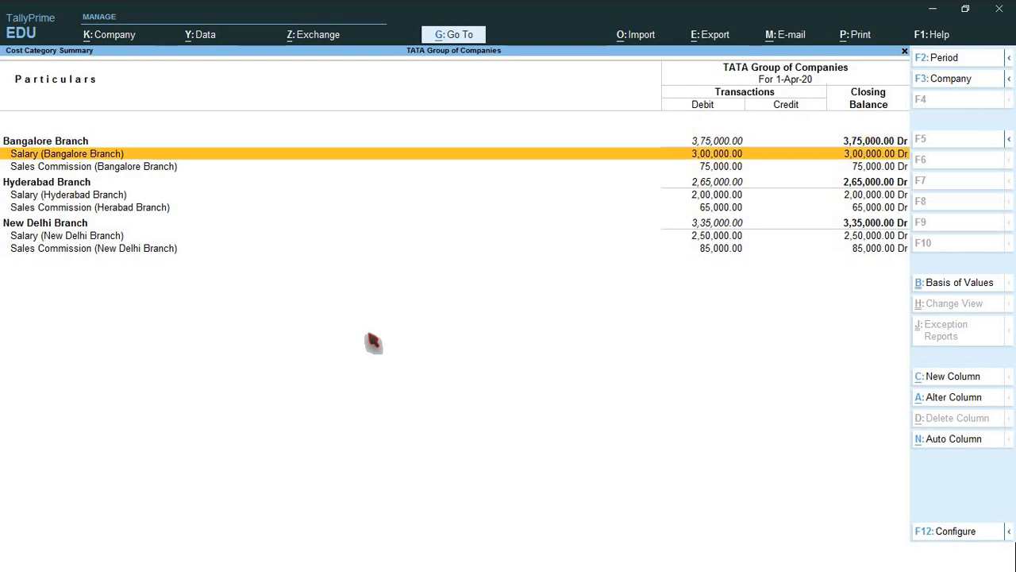
{"action": "key", "text": "Return"}
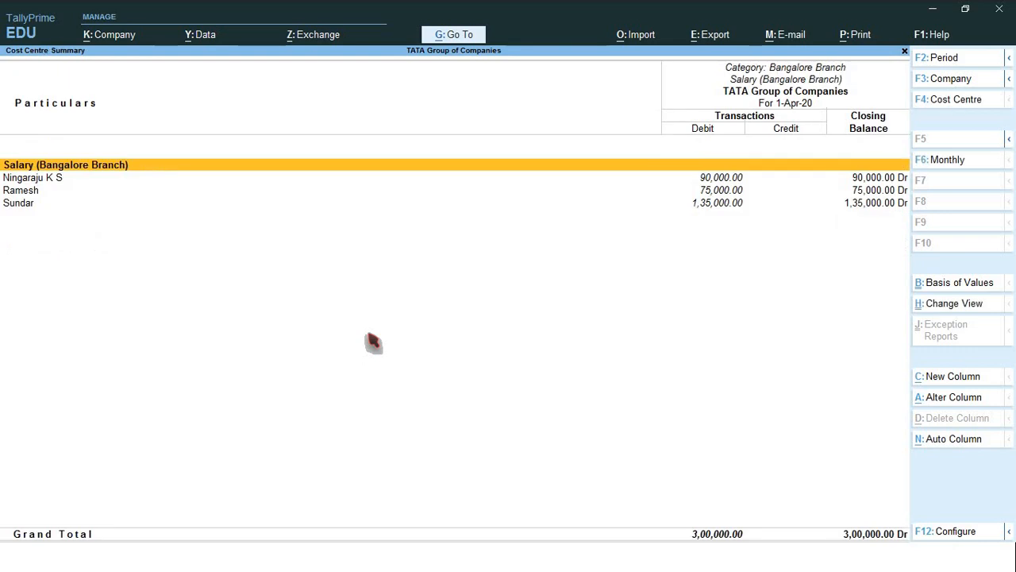
{"action": "key", "text": "Escape"}
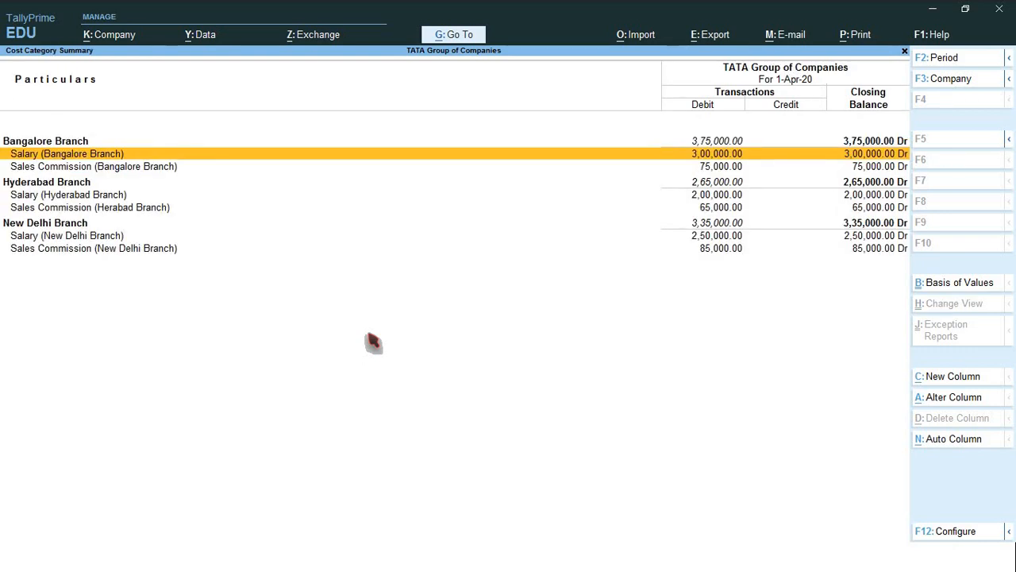
{"action": "key", "text": "Down"}
{"action": "key", "text": "Return"}
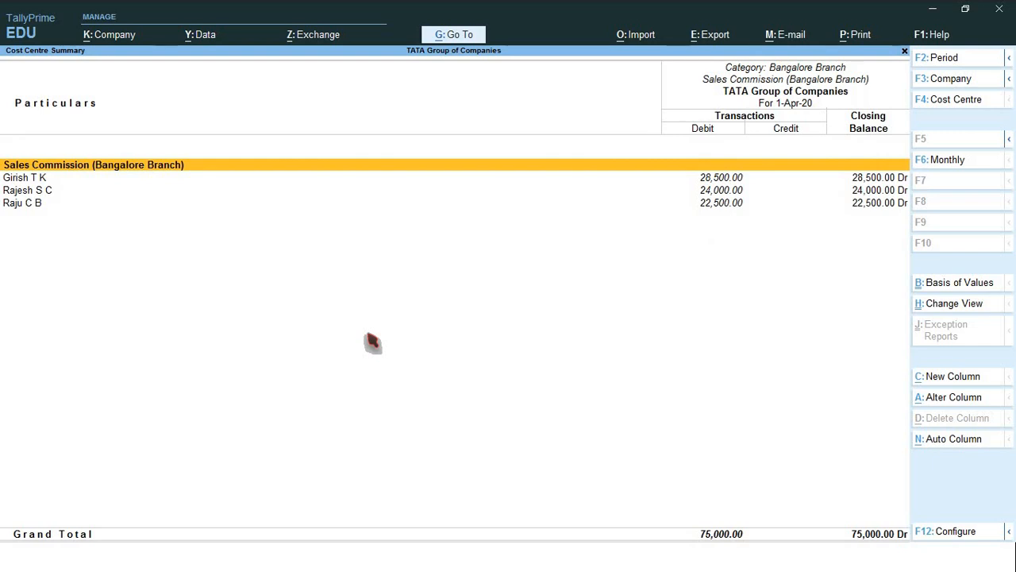
{"action": "key", "text": "Escape"}
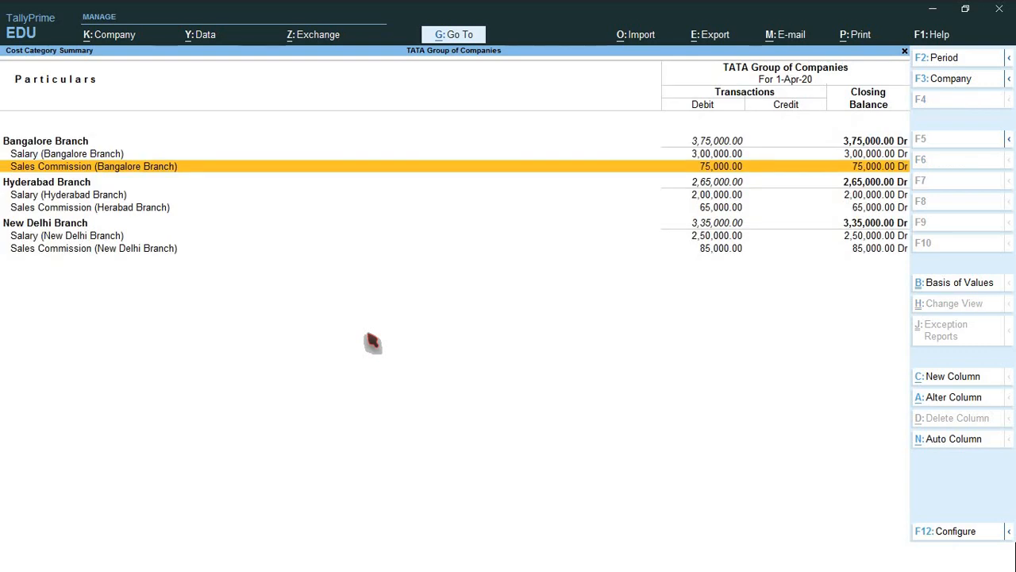
Examine the employee break-up of Salary and Sales Commission for the Hyderabad Branch.
{"action": "key", "text": "Down"}
{"action": "key", "text": "Down"}
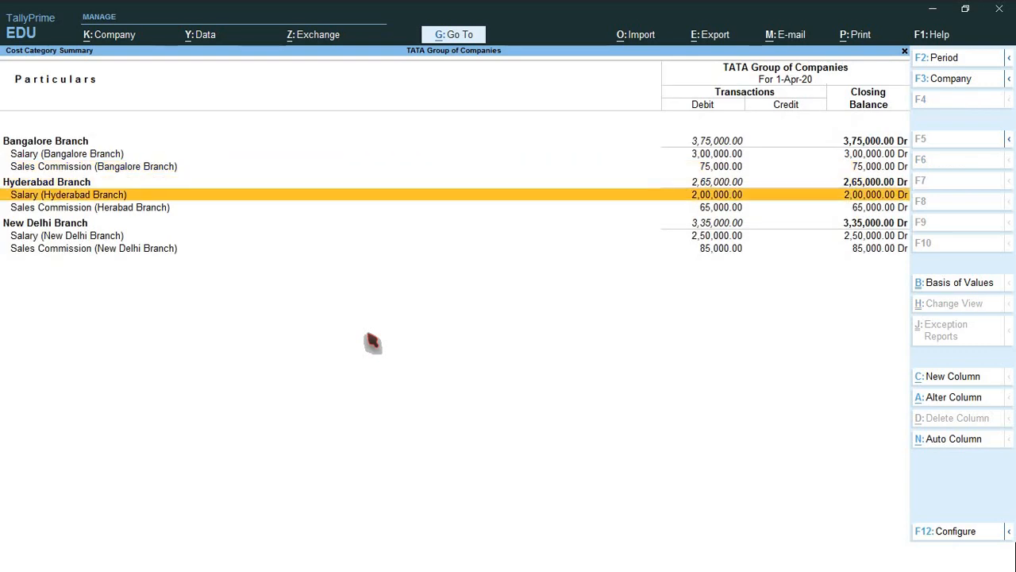
{"action": "key", "text": "Return"}
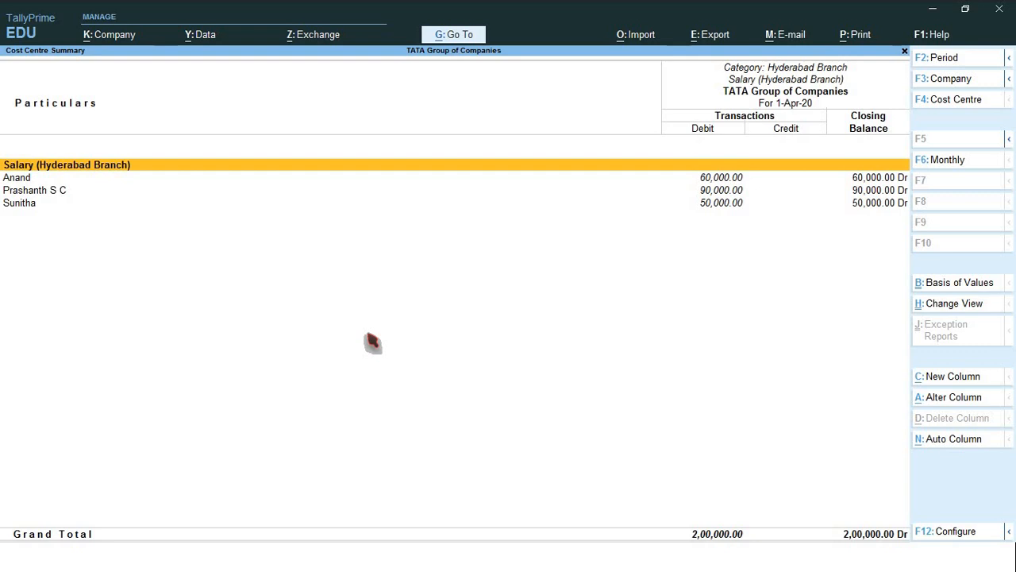
{"action": "key", "text": "Escape"}
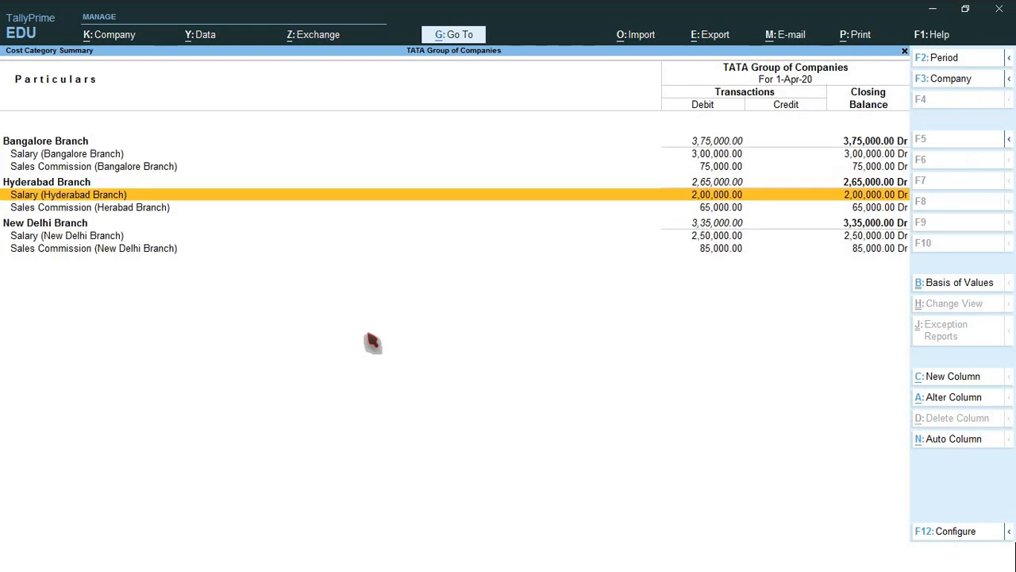
{"action": "key", "text": "Down"}
{"action": "key", "text": "Return"}
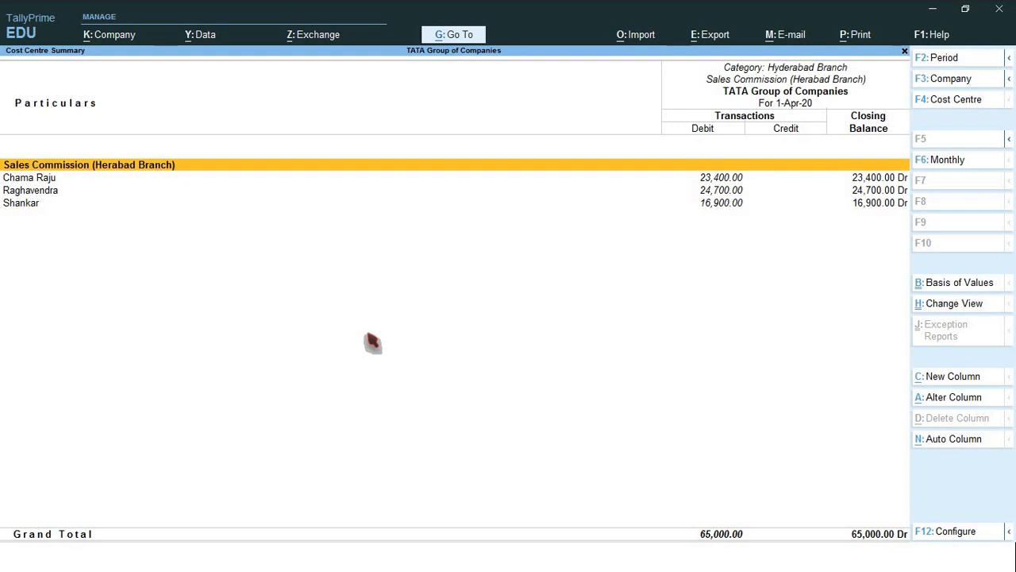
{"action": "key", "text": "Escape"}
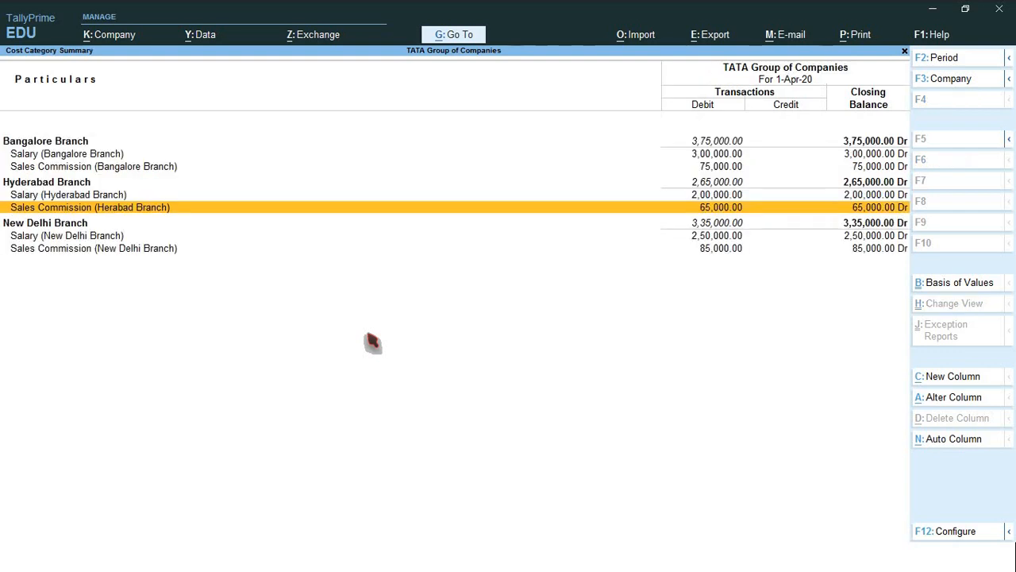
Examine the employee break-up of Salary and Sales Commission for the New Delhi Branch.
{"action": "key", "text": "Down"}
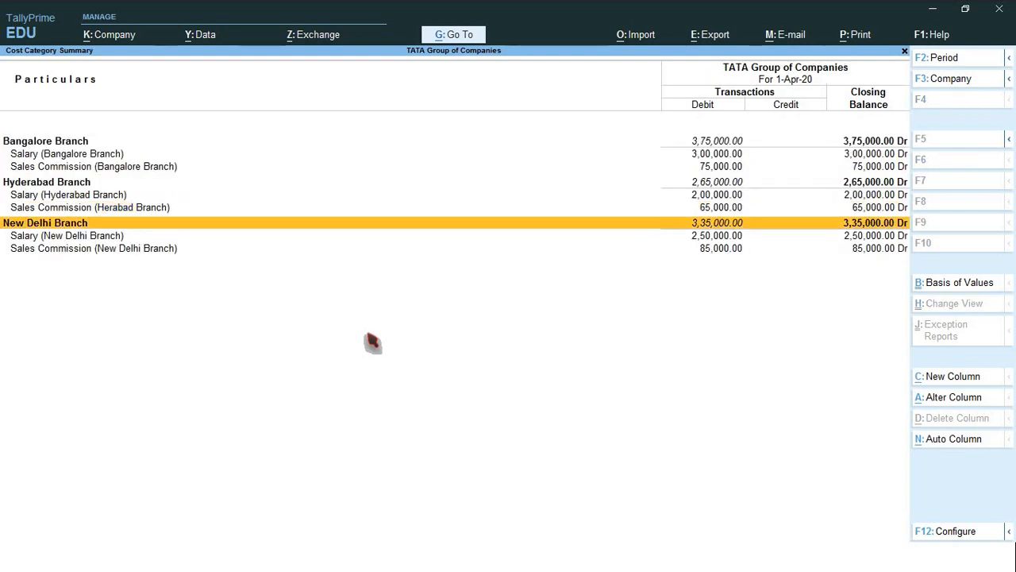
{"action": "key", "text": "Down"}
{"action": "key", "text": "Return"}
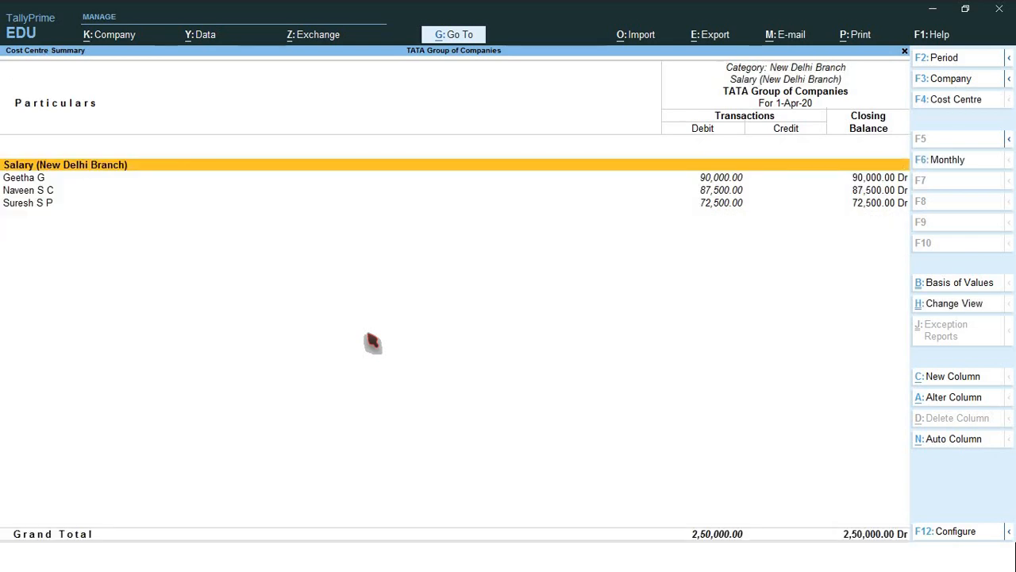
{"action": "key", "text": "Escape"}
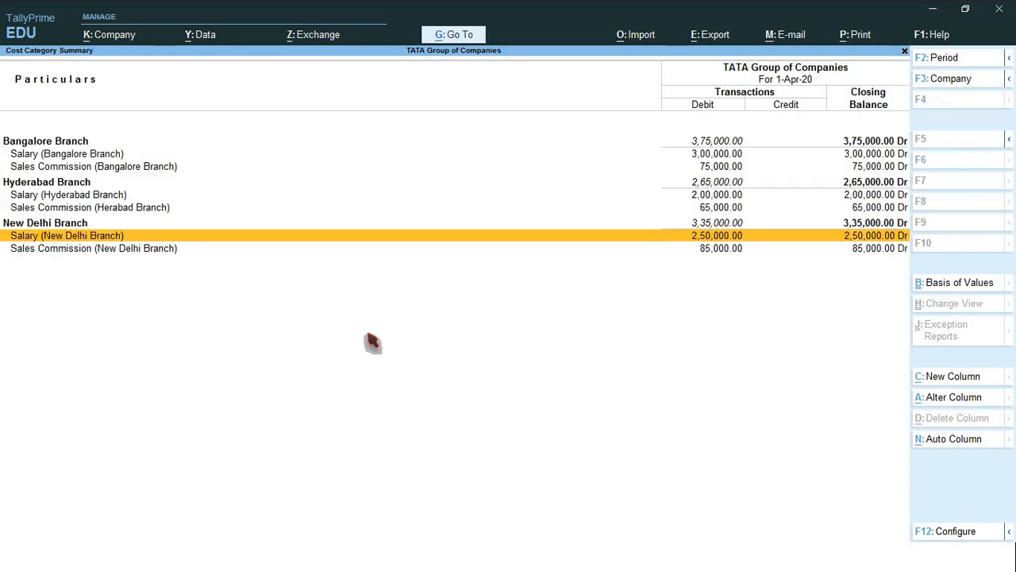
{"action": "key", "text": "Down"}
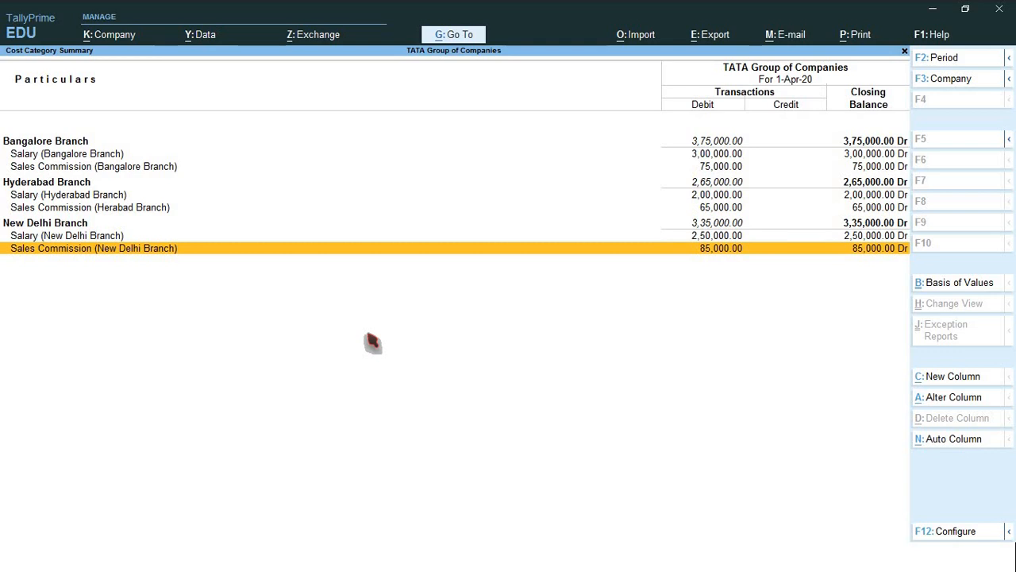
{"action": "key", "text": "Return"}
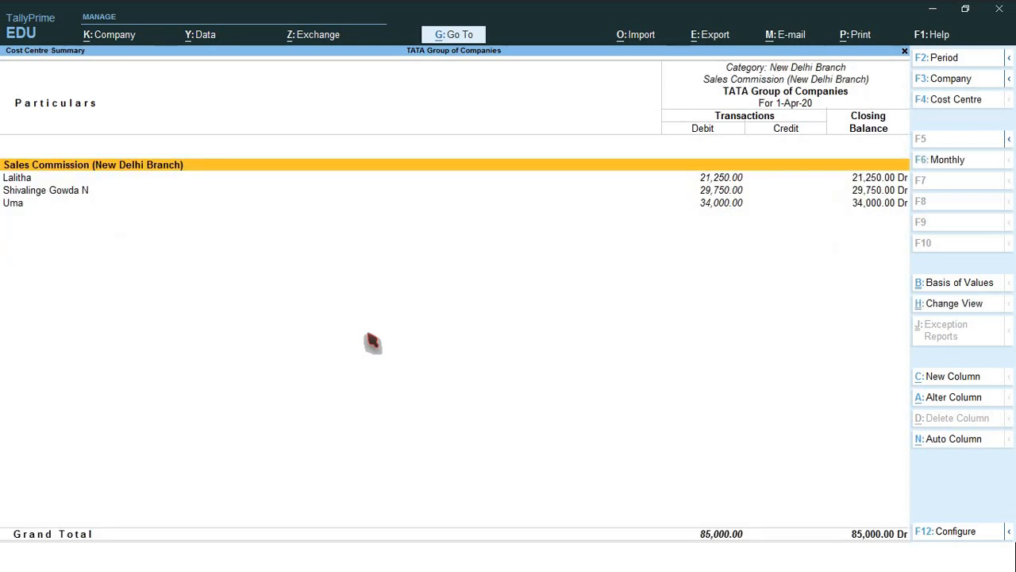
Close the Category Summary report and open the Cost Centre Break-up report's cost centre selection.
{"action": "key", "text": "Escape"}
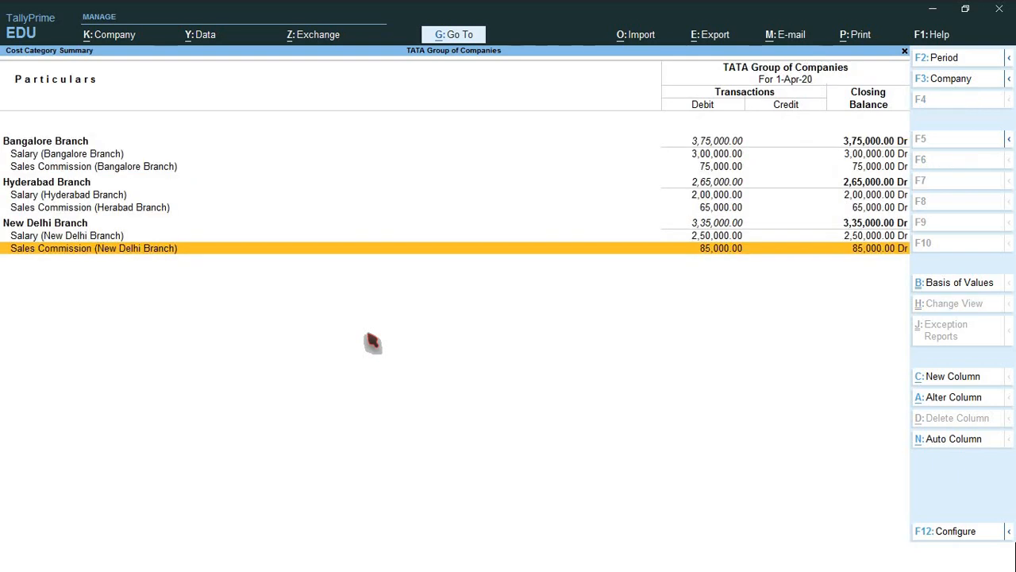
{"action": "key", "text": "Escape"}
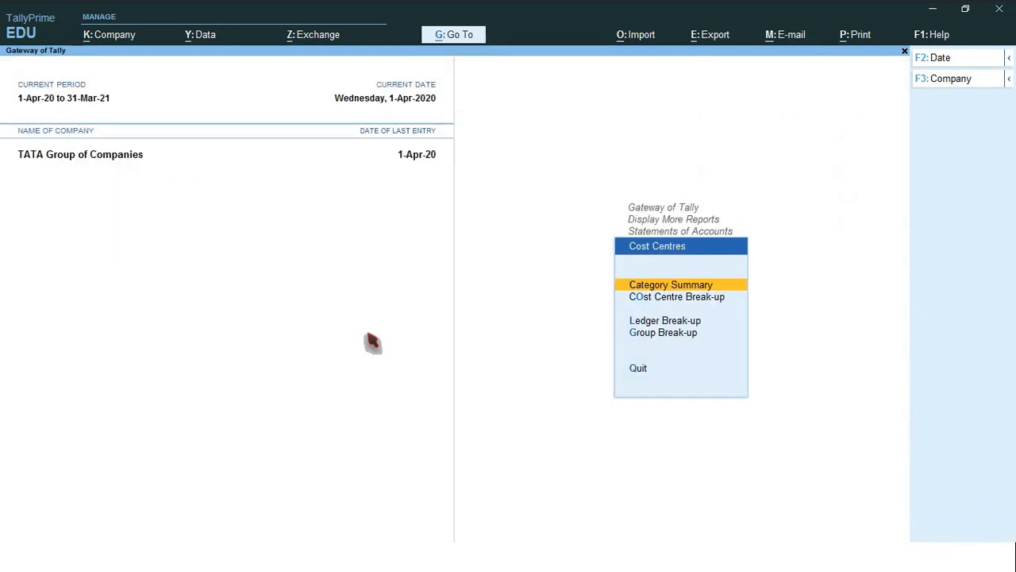
{"action": "key", "text": "Down"}
{"action": "key", "text": "Return"}
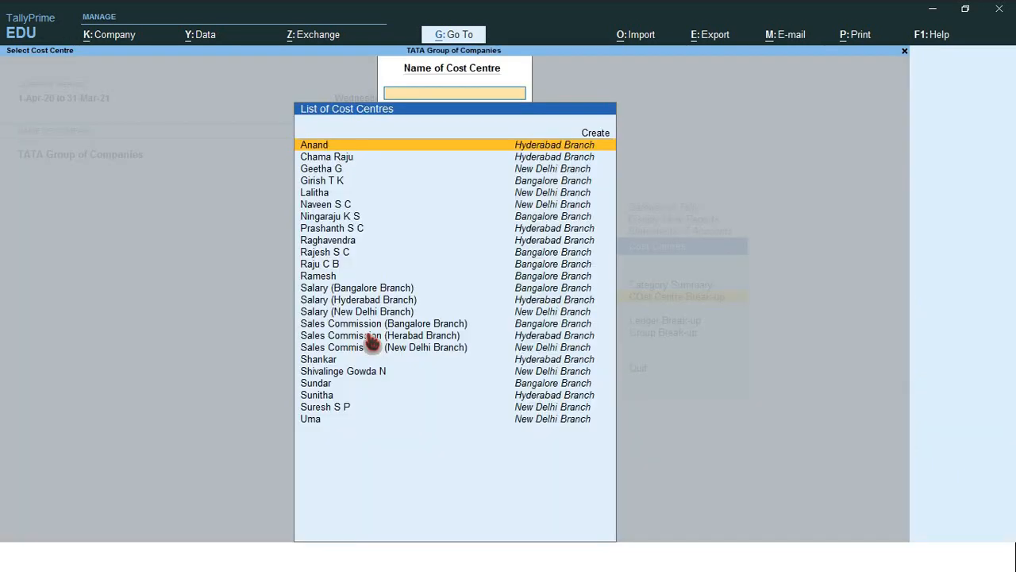
Examine the list of cost centres and the branch category each one belongs to.
{"action": "key", "text": "Down"}
{"action": "key", "text": "Down"}
{"action": "key", "text": "Down"}
{"action": "key", "text": "Down"}
{"action": "key", "text": "Down"}
{"action": "key", "text": "Down"}
{"action": "key", "text": "Down"}
{"action": "key", "text": "Down"}
{"action": "key", "text": "Down"}
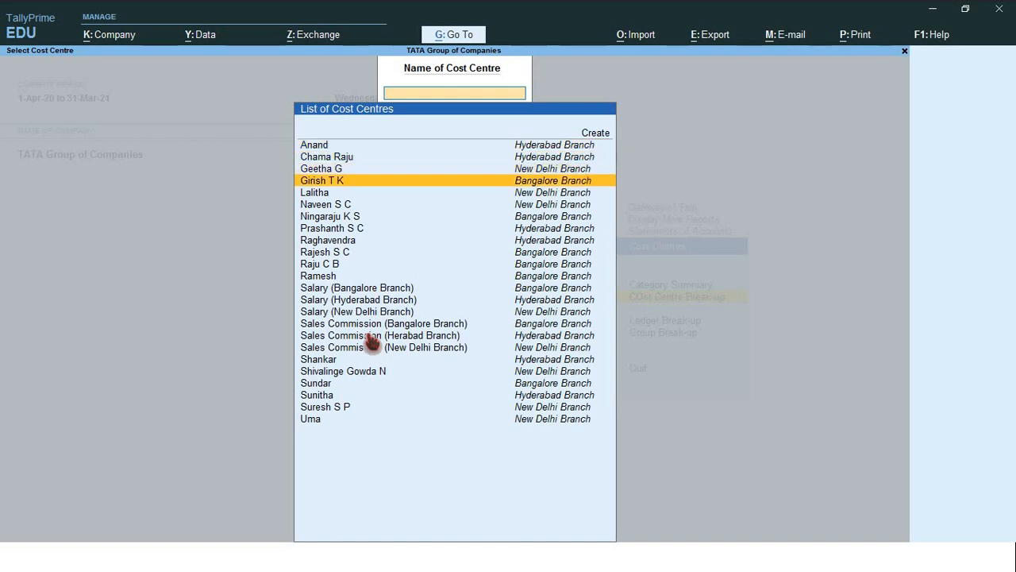
{"action": "key", "text": "Down"}
{"action": "key", "text": "Down"}
{"action": "key", "text": "Down"}
{"action": "key", "text": "Down"}
{"action": "key", "text": "Down"}
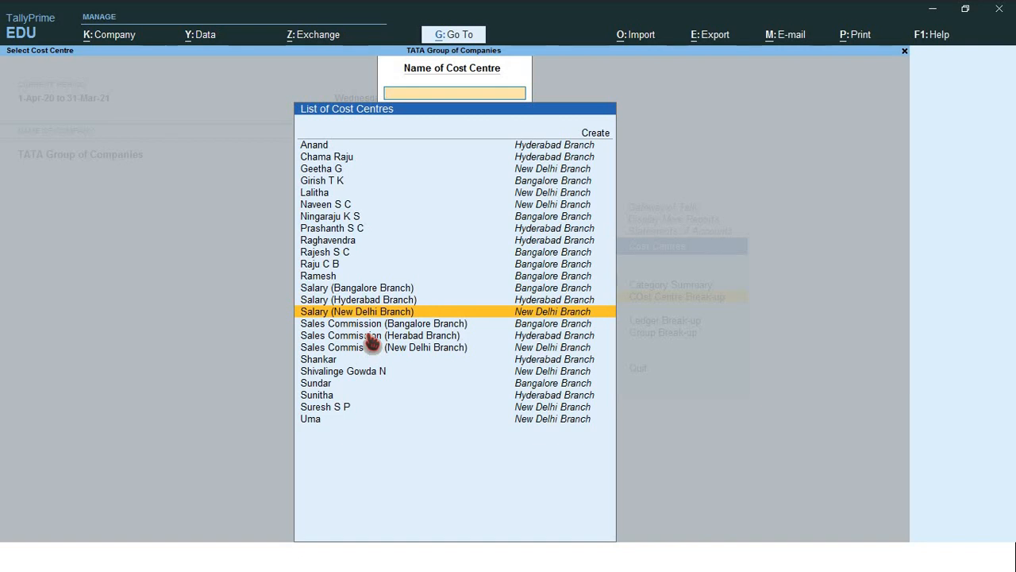
{"action": "key", "text": "Up"}
{"action": "key", "text": "Up"}
{"action": "key", "text": "Up"}
{"action": "key", "text": "Up"}
{"action": "key", "text": "Up"}
{"action": "key", "text": "Up"}
{"action": "key", "text": "Up"}
{"action": "key", "text": "Up"}
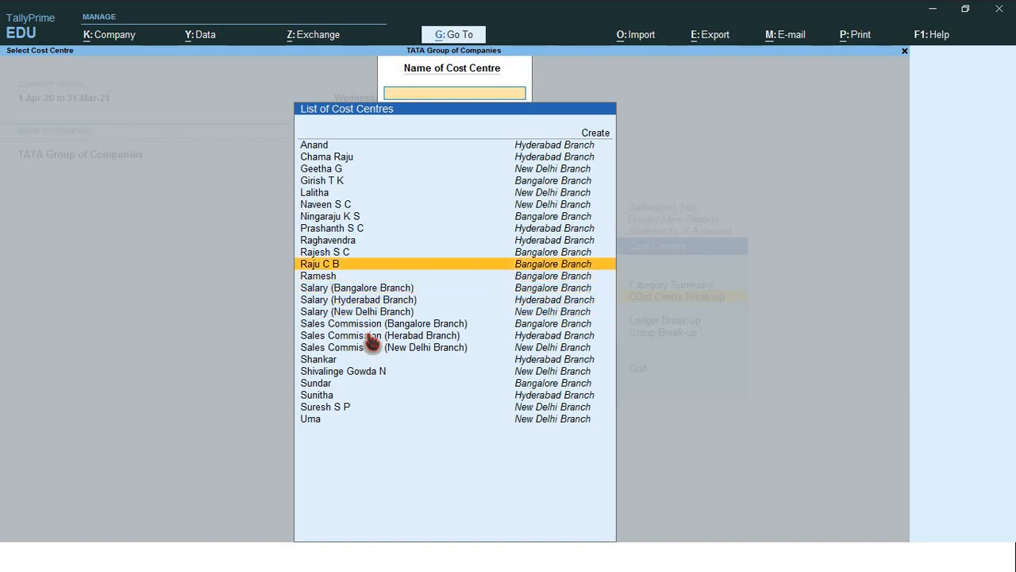
Examine the Salary (Bangalore Branch) cost centre break-up from Indirect Expenses down to the Salary ledger's monthly summary.
{"action": "key", "text": "Down"}
{"action": "key", "text": "Down"}
{"action": "key", "text": "Down"}
{"action": "key", "text": "Down"}
{"action": "key", "text": "Down"}
{"action": "key", "text": "Down"}
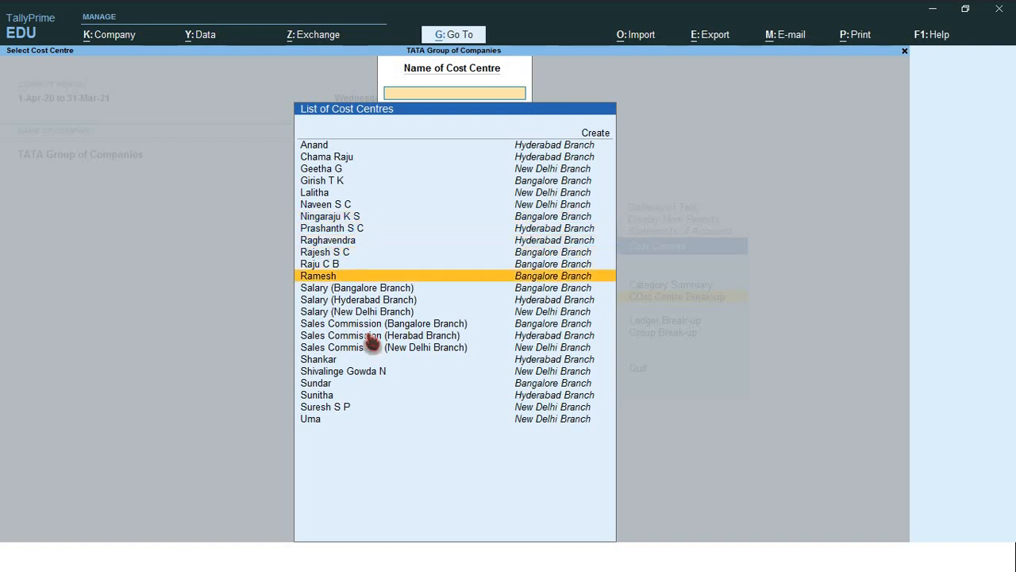
{"action": "key", "text": "Return"}
{"action": "key", "text": "Return"}
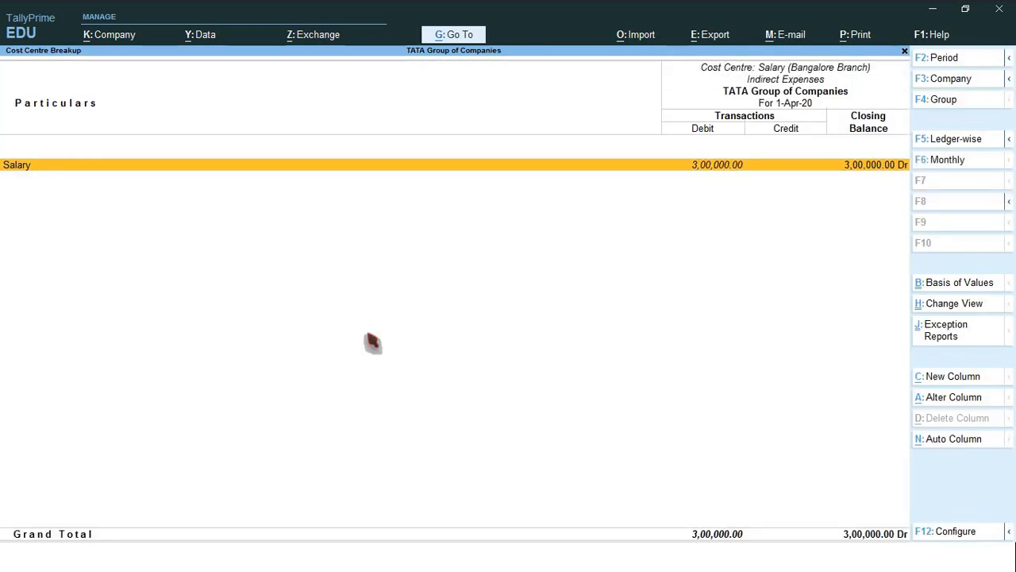
{"action": "key", "text": "Return"}
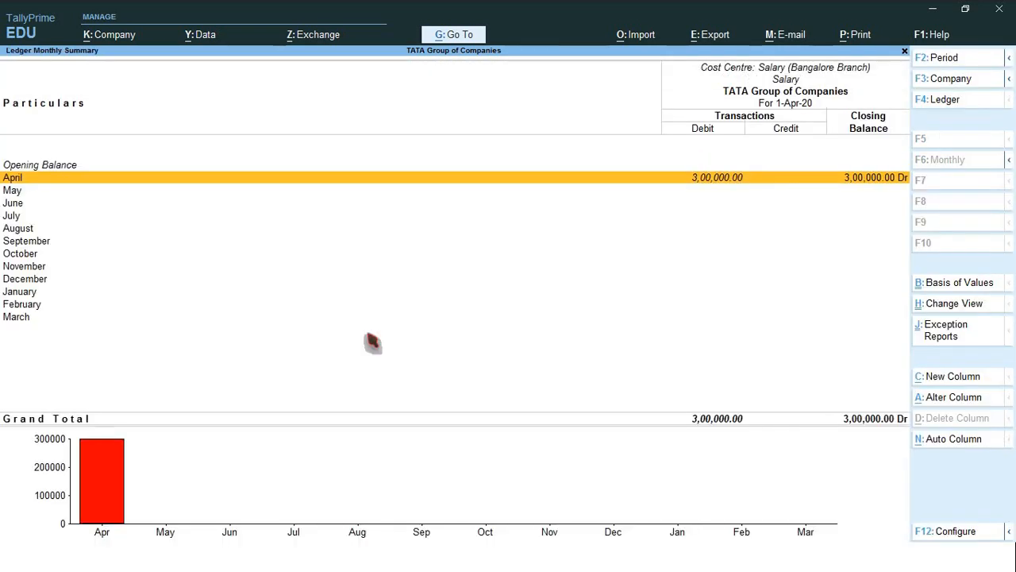
{"action": "key", "text": "Escape"}
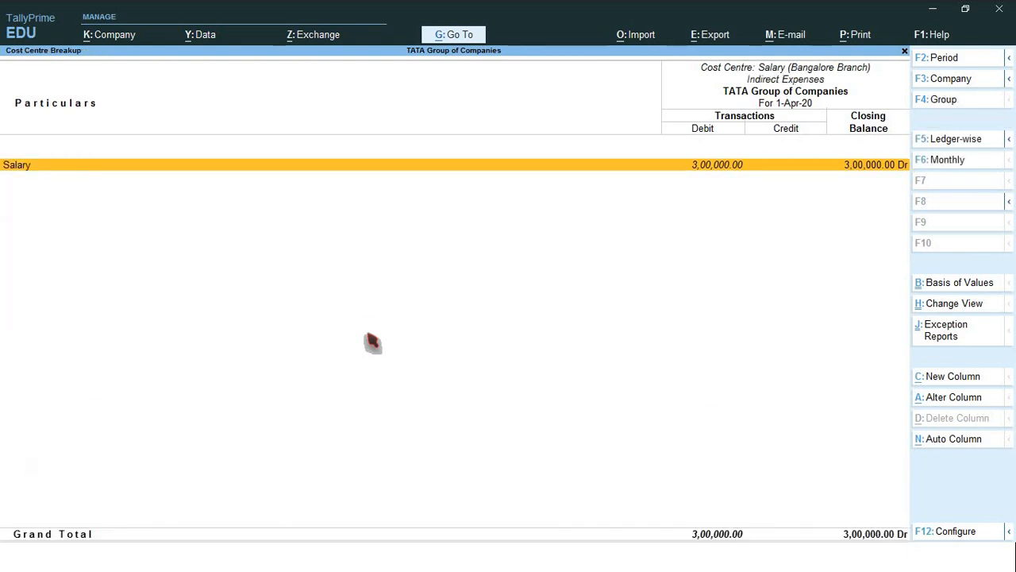
{"action": "key", "text": "Escape"}
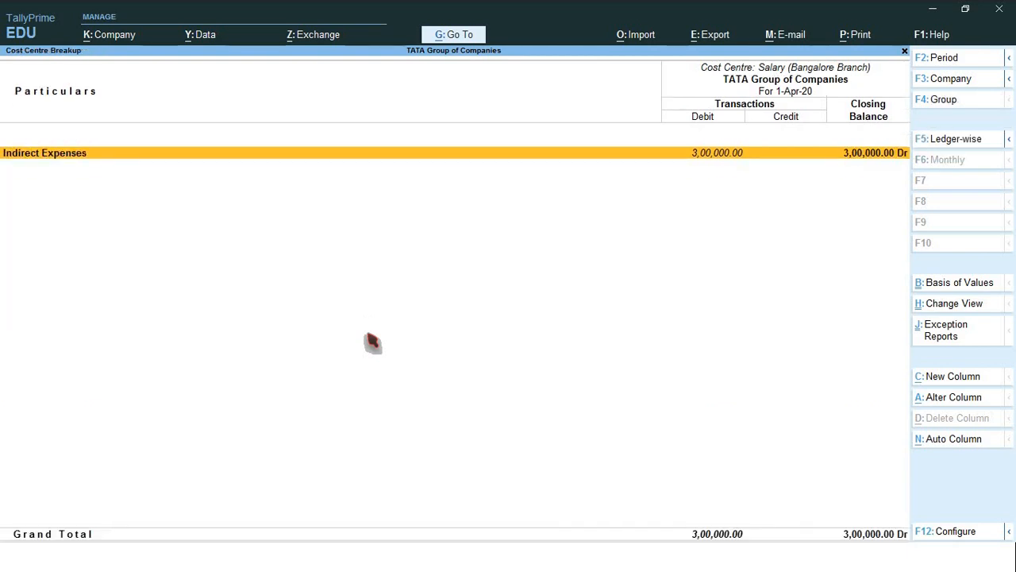
{"action": "key", "text": "Escape"}
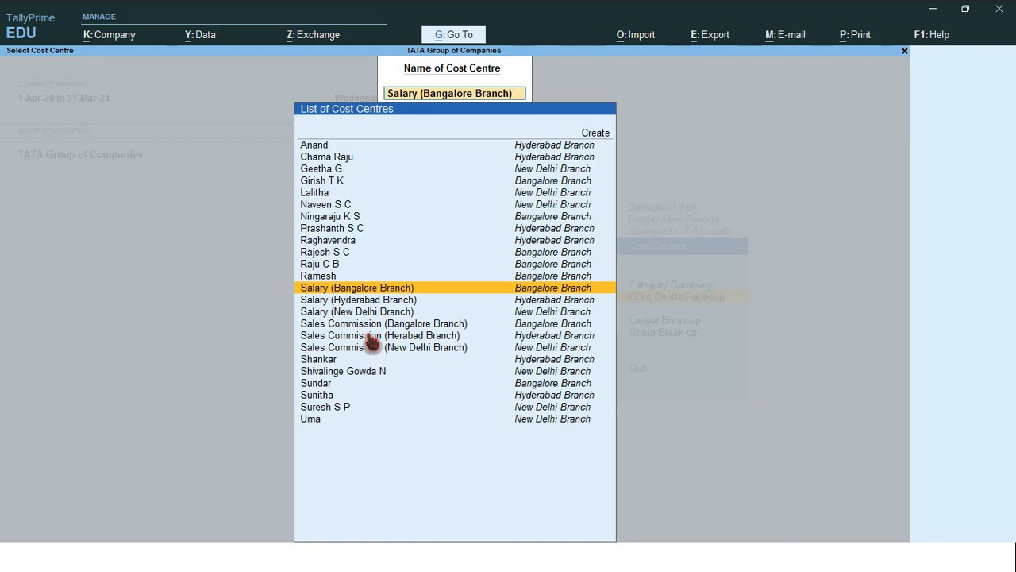
View the cost centre break-ups of Salary (Hyderabad Branch) and Salary (New Delhi Branch).
{"action": "key", "text": "Down"}
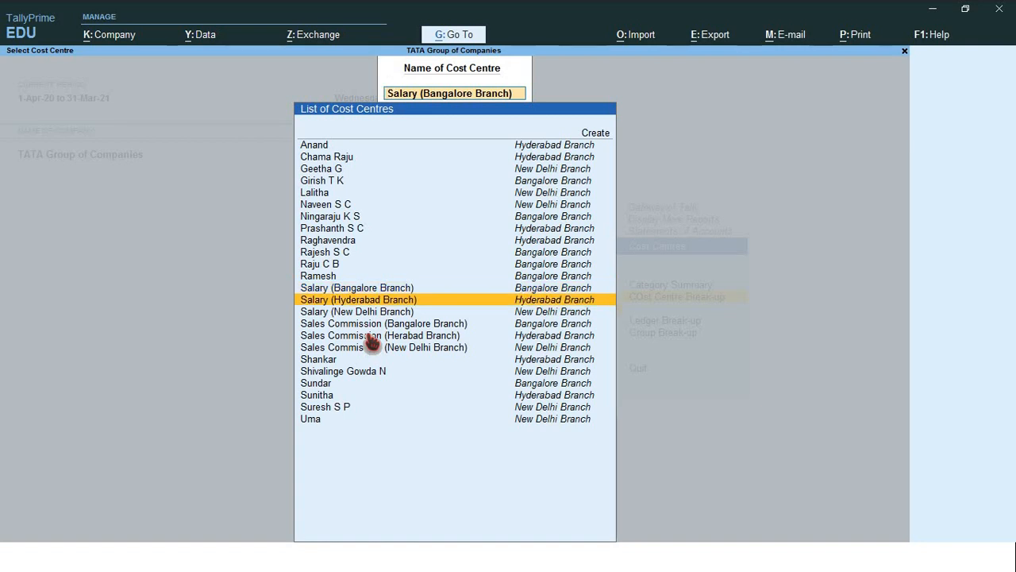
{"action": "key", "text": "Return"}
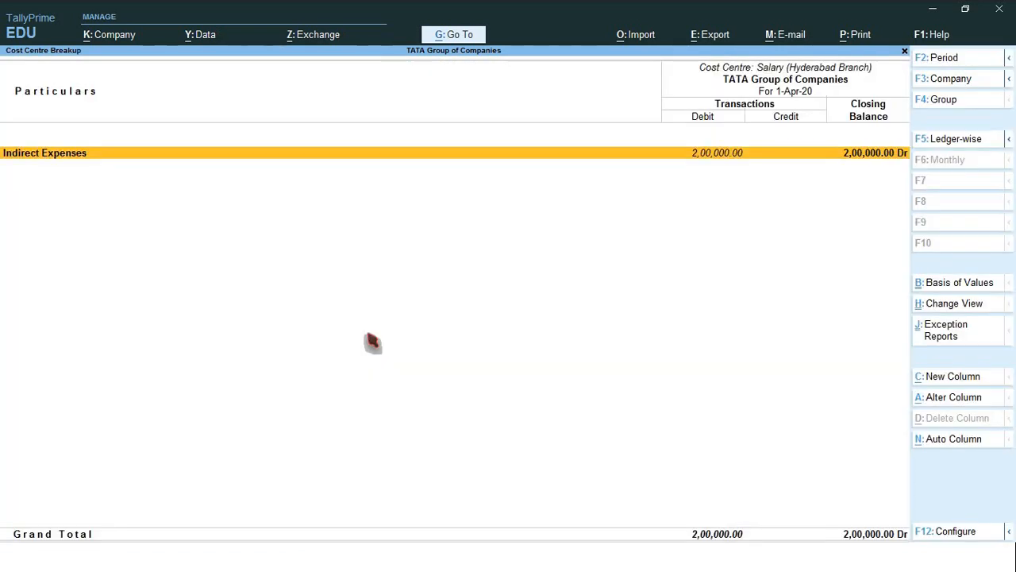
{"action": "key", "text": "Escape"}
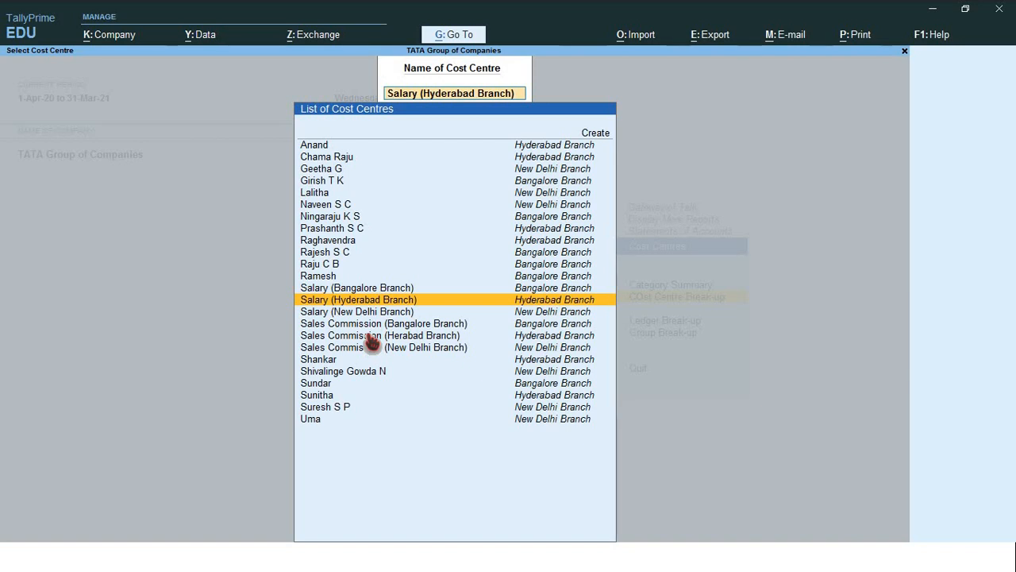
{"action": "key", "text": "Down"}
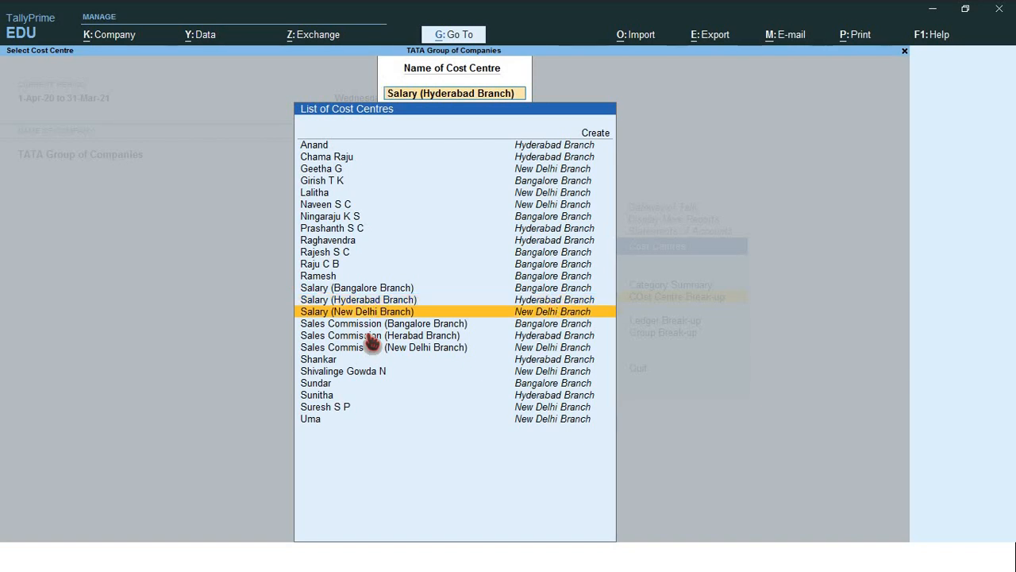
{"action": "key", "text": "Return"}
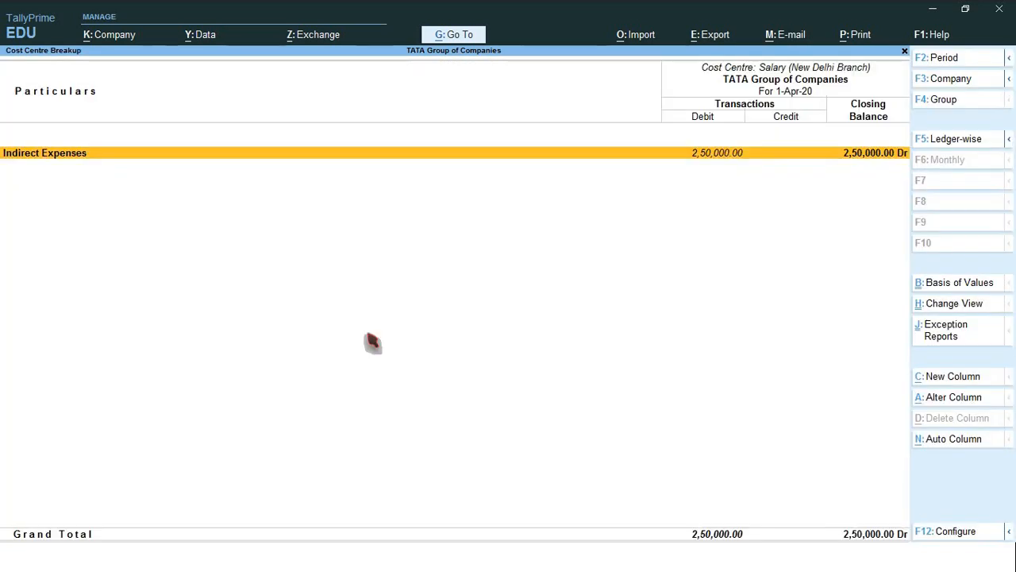
{"action": "key", "text": "Escape"}
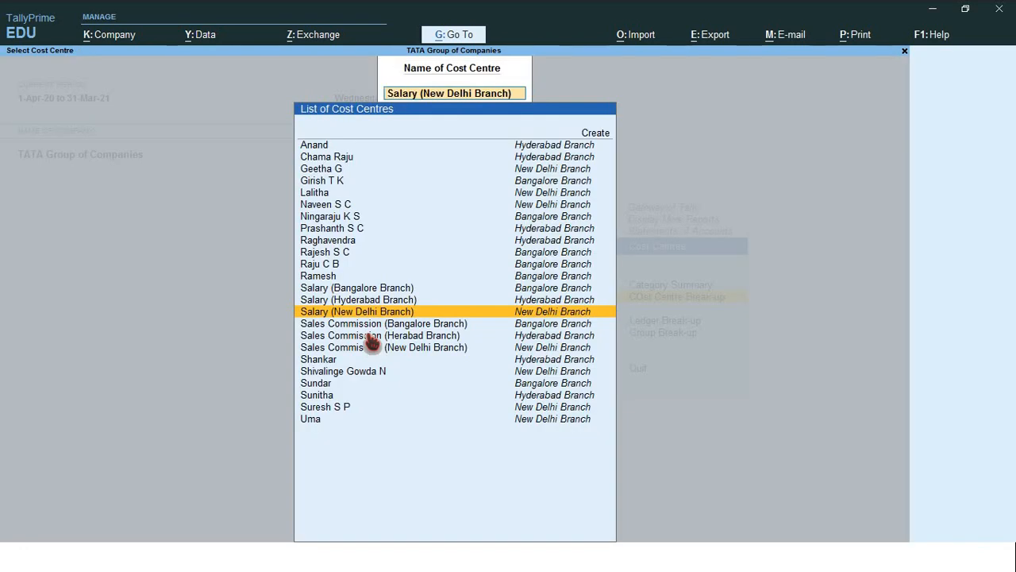
View the cost centre break-up of Sales Commission (Bangalore Branch) and return to the Cost Centres reports.
{"action": "key", "text": "Down"}
{"action": "key", "text": "Return"}
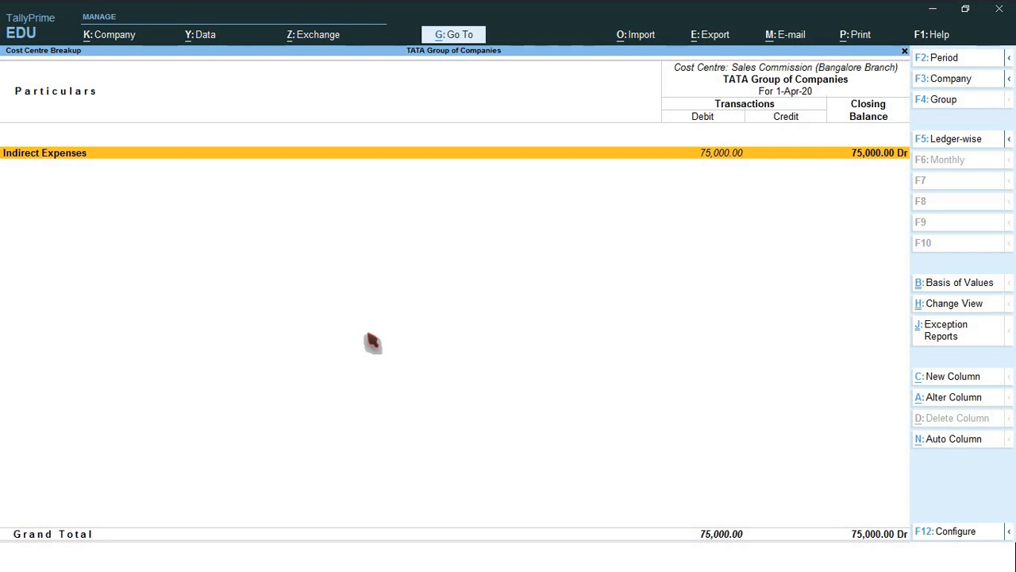
{"action": "key", "text": "Escape"}
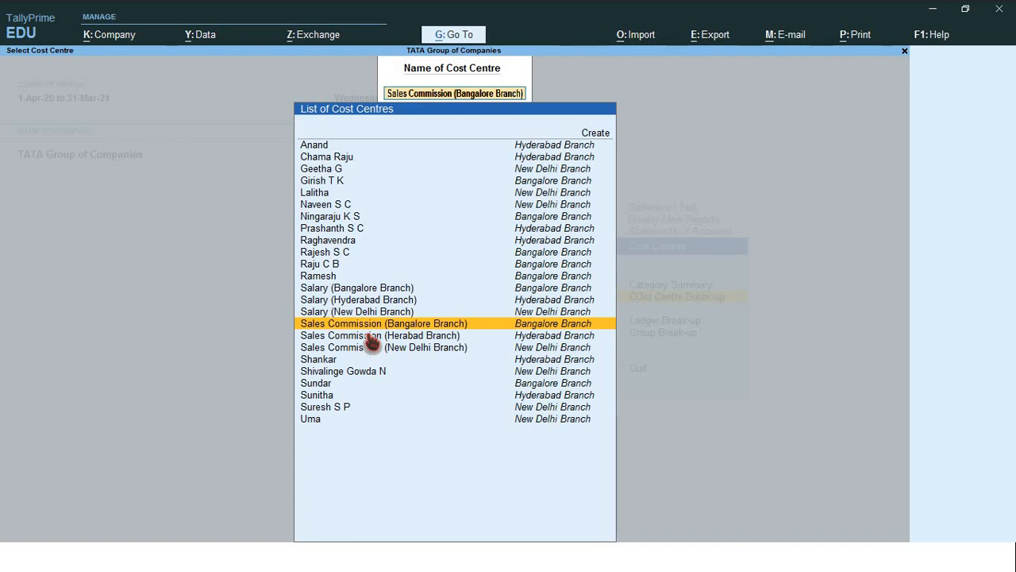
{"action": "key", "text": "Escape"}
{"action": "key", "text": "Escape"}
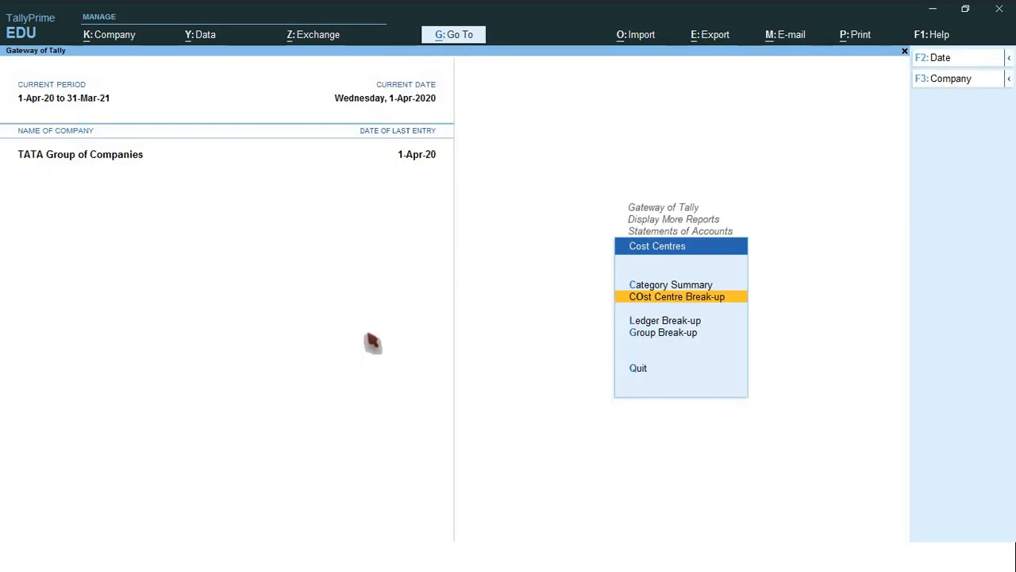
View the Ledger Break-up report of the Salary ledger by branch and cost centre.
{"action": "key", "text": "Down"}
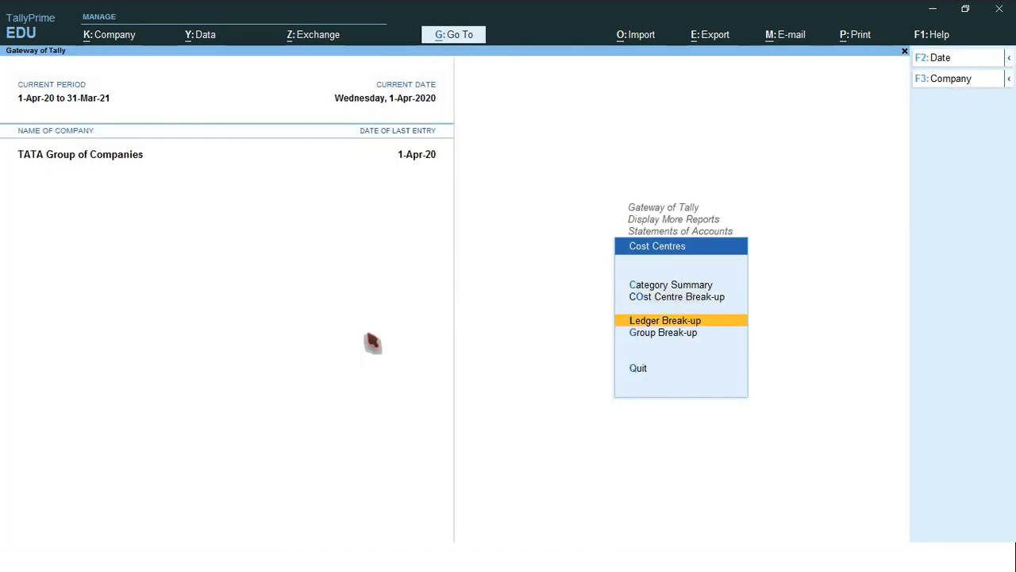
{"action": "key", "text": "Return"}
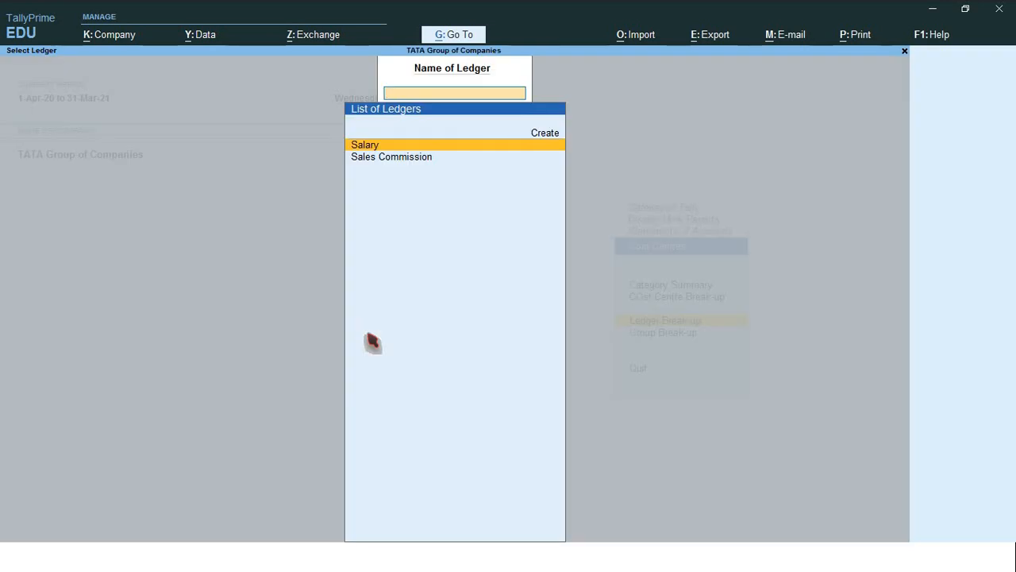
{"action": "key", "text": "Return"}
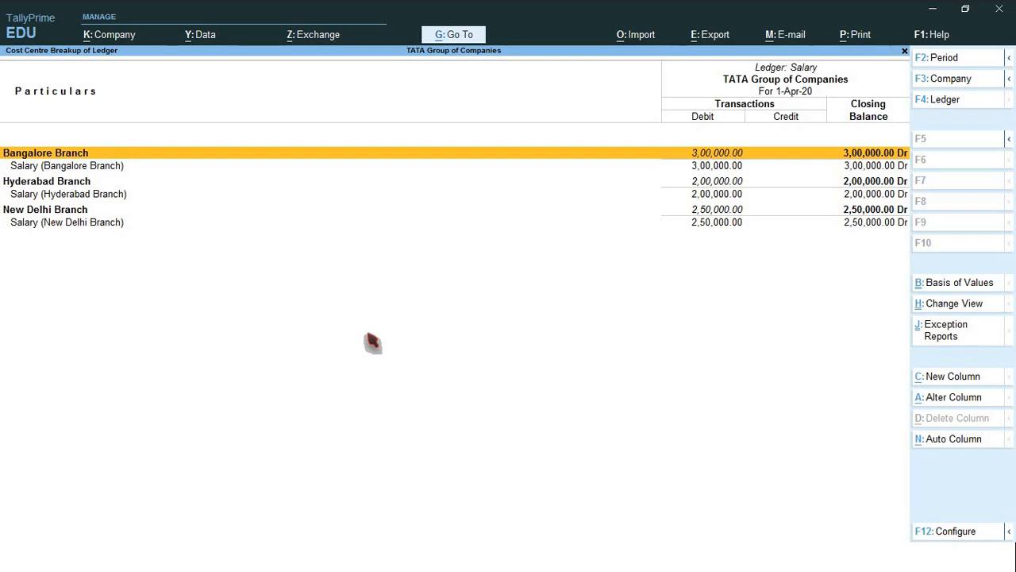
{"action": "key", "text": "Escape"}
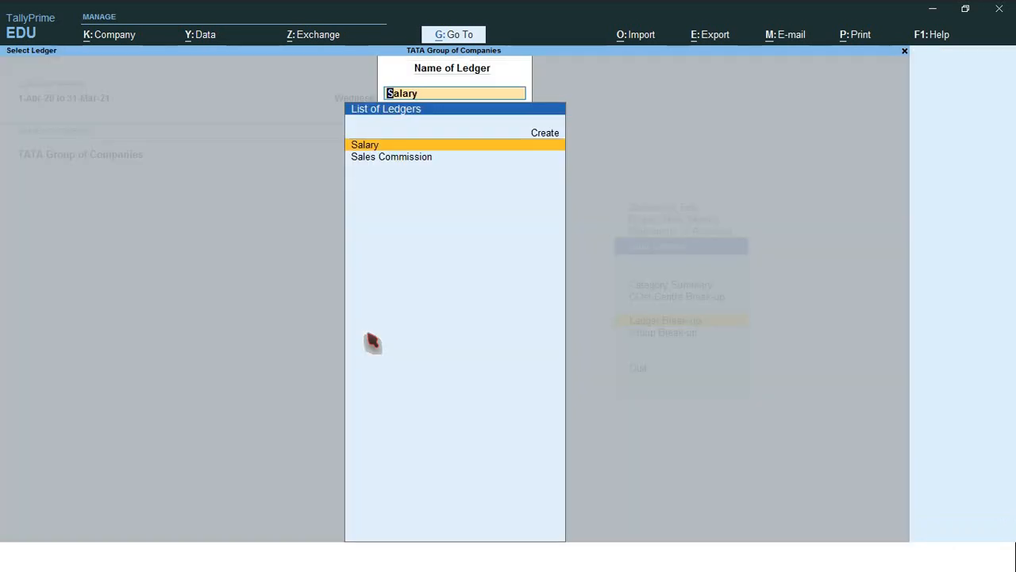
View the Ledger Break-up of the Sales Commission ledger and return to the Cost Centres reports.
{"action": "key", "text": "Down"}
{"action": "key", "text": "Return"}
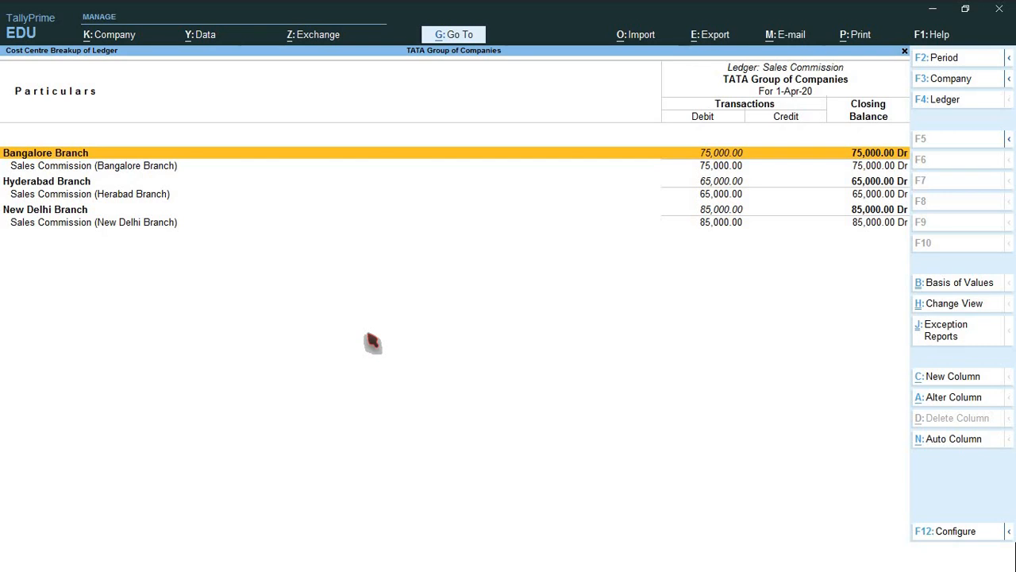
{"action": "key", "text": "F4"}
{"action": "key", "text": "BackSpace"}
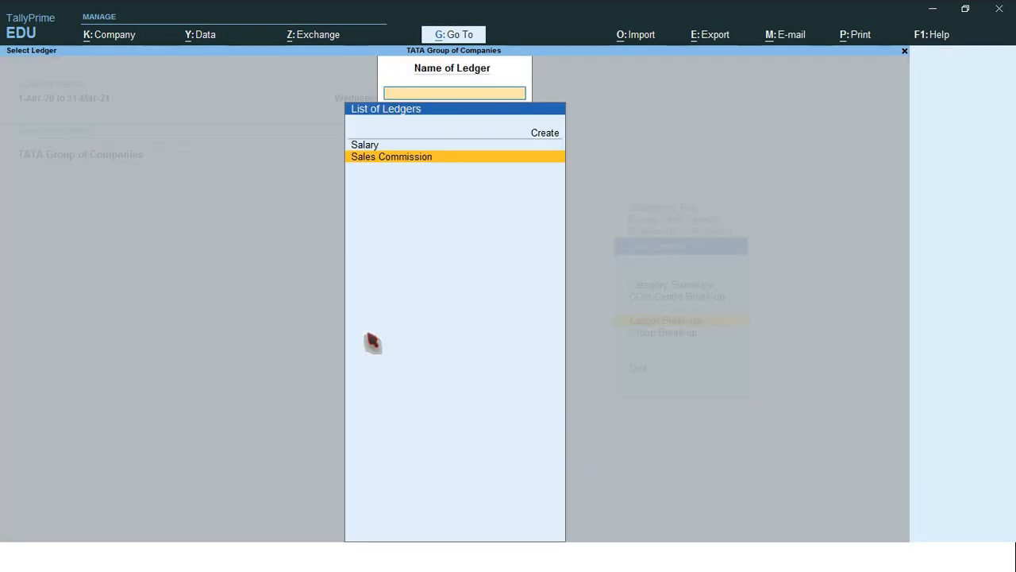
{"action": "key", "text": "Escape"}
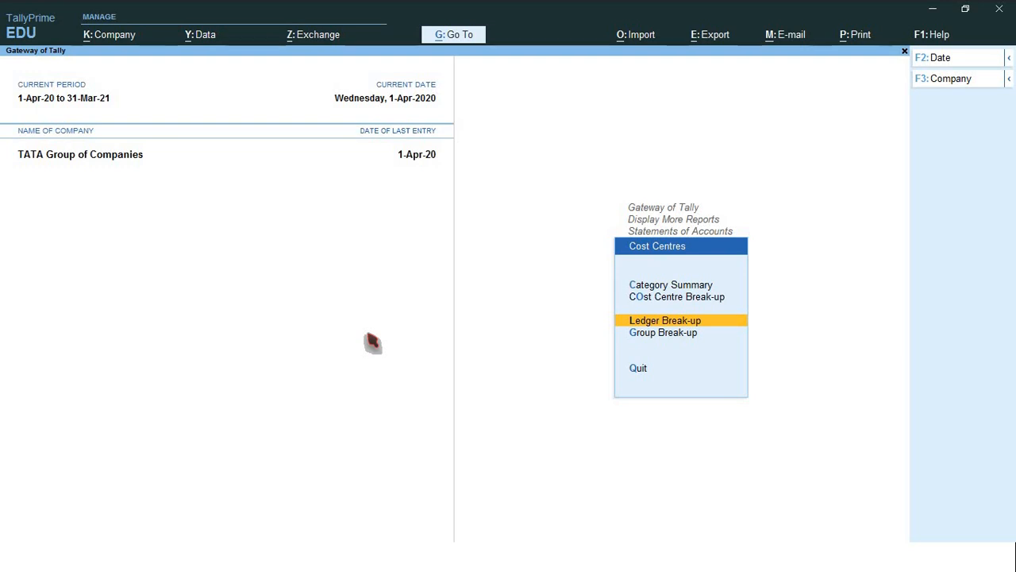
Display the Group Break-up report for the Indirect Expenses group.
{"action": "key", "text": "Down"}
{"action": "key", "text": "Return"}
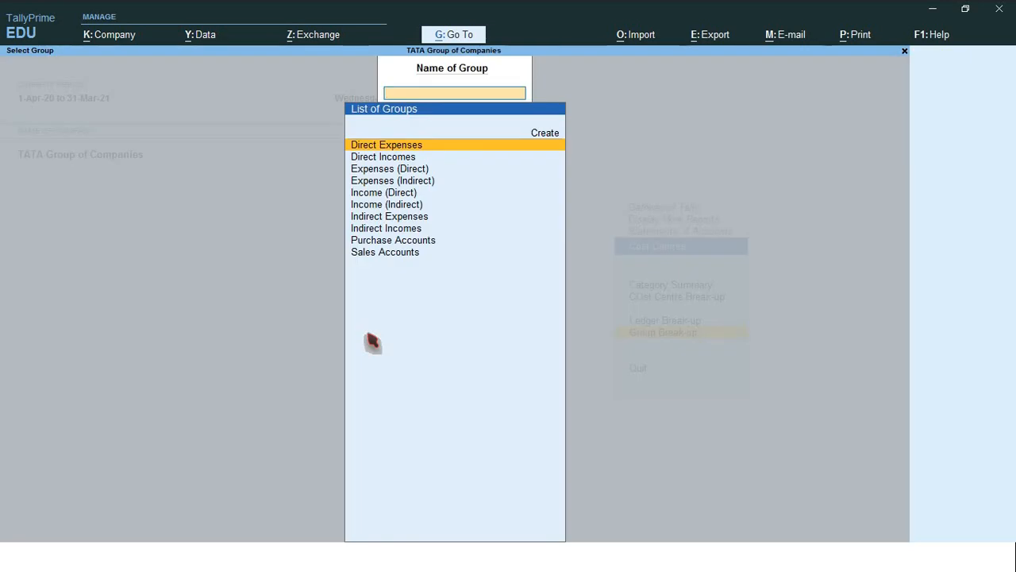
{"action": "key", "text": "Down"}
{"action": "key", "text": "Down"}
{"action": "key", "text": "Down"}
{"action": "key", "text": "Down"}
{"action": "key", "text": "Down"}
{"action": "key", "text": "Down"}
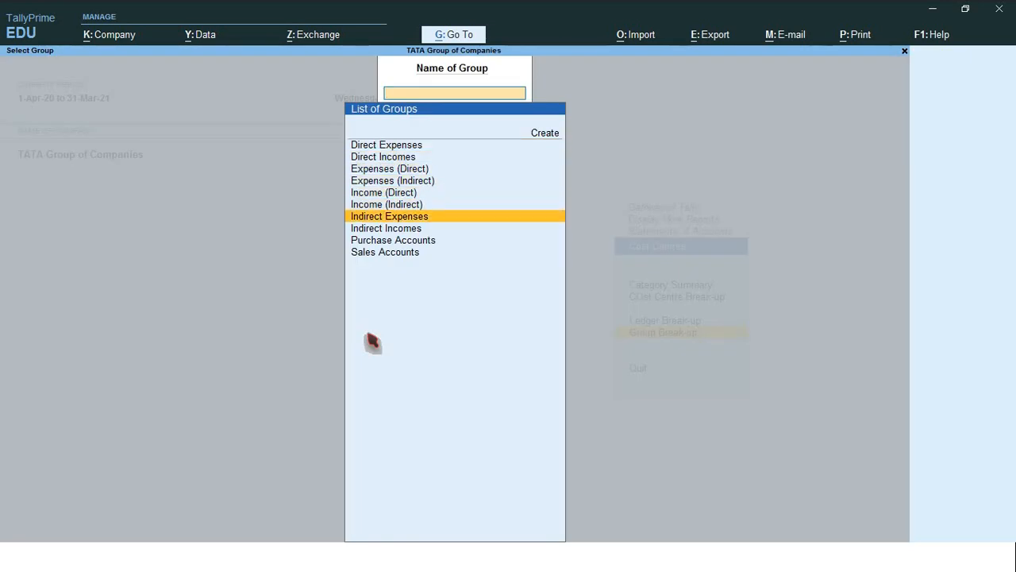
{"action": "key", "text": "Return"}
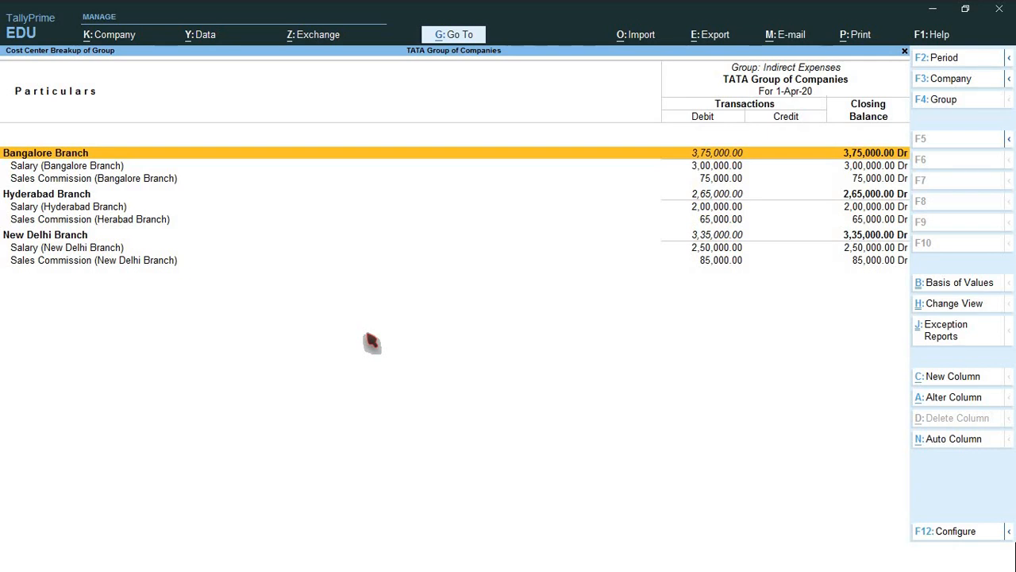